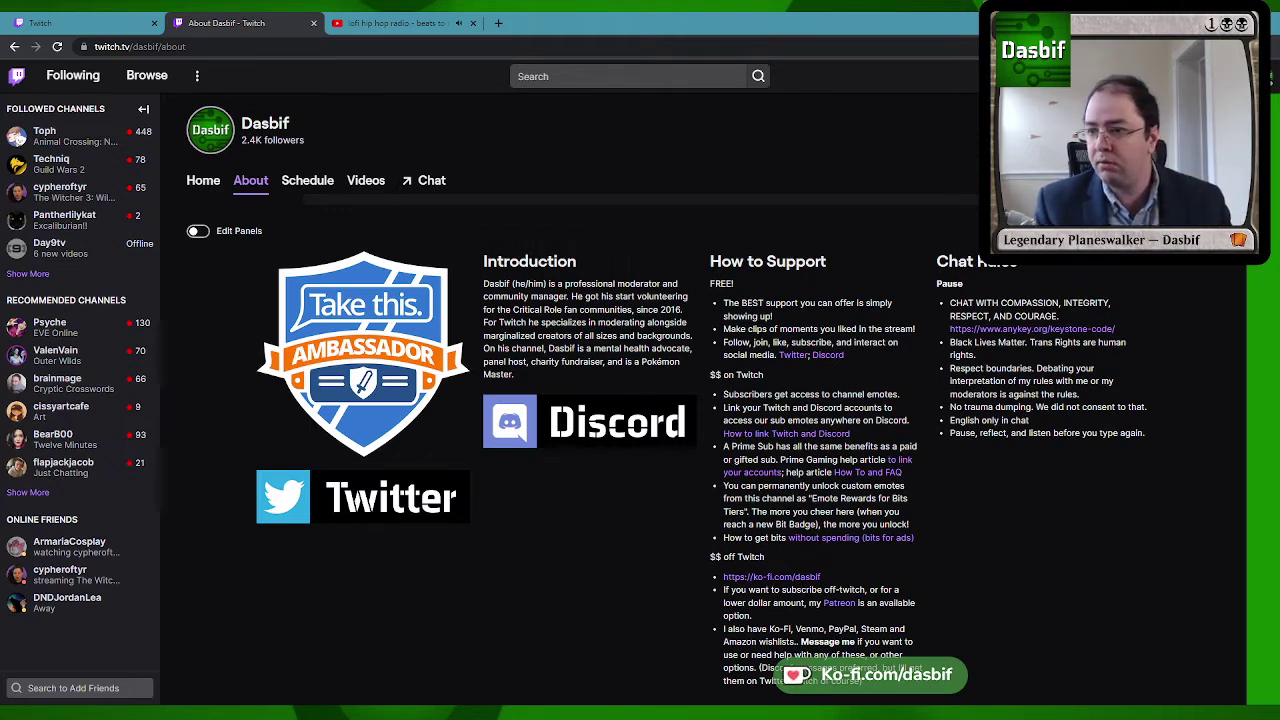
Switch to the Creator Dashboard's Stream Manager, close the old Twitch tab, and peek at the quick actions list.
left_click(1254, 76)
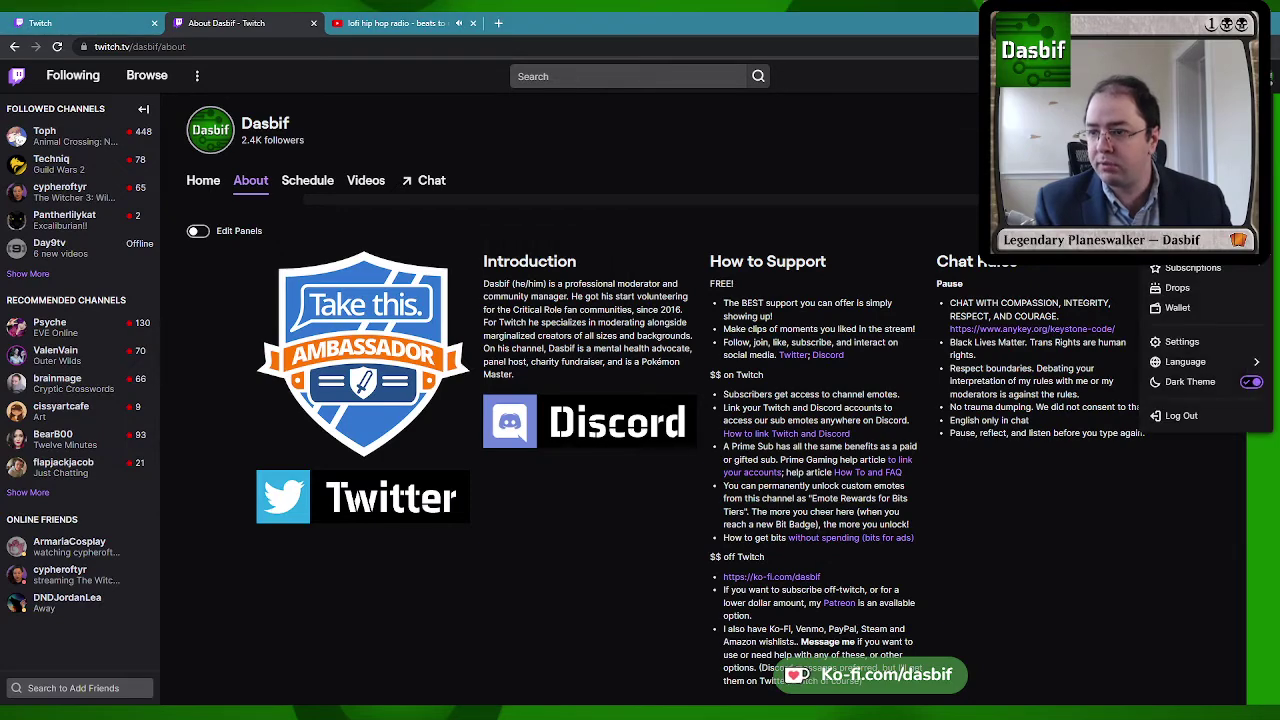
left_click(1185, 215)
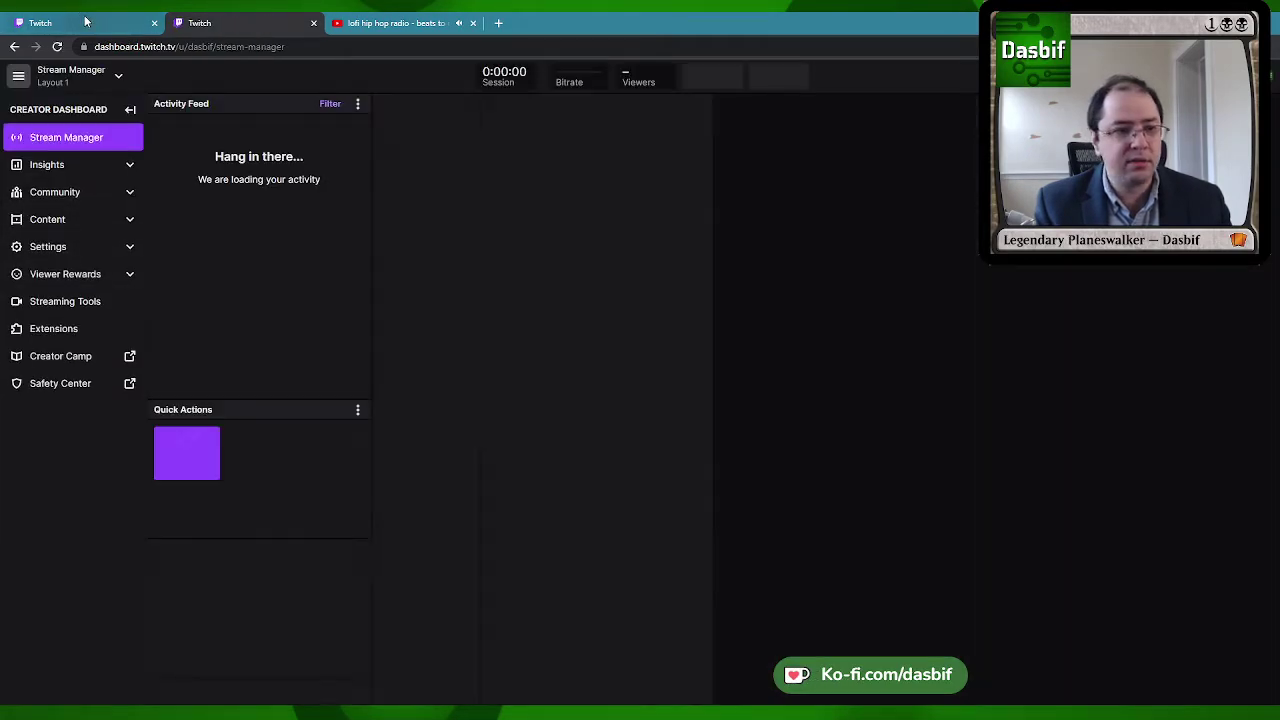
middle_click(85, 20)
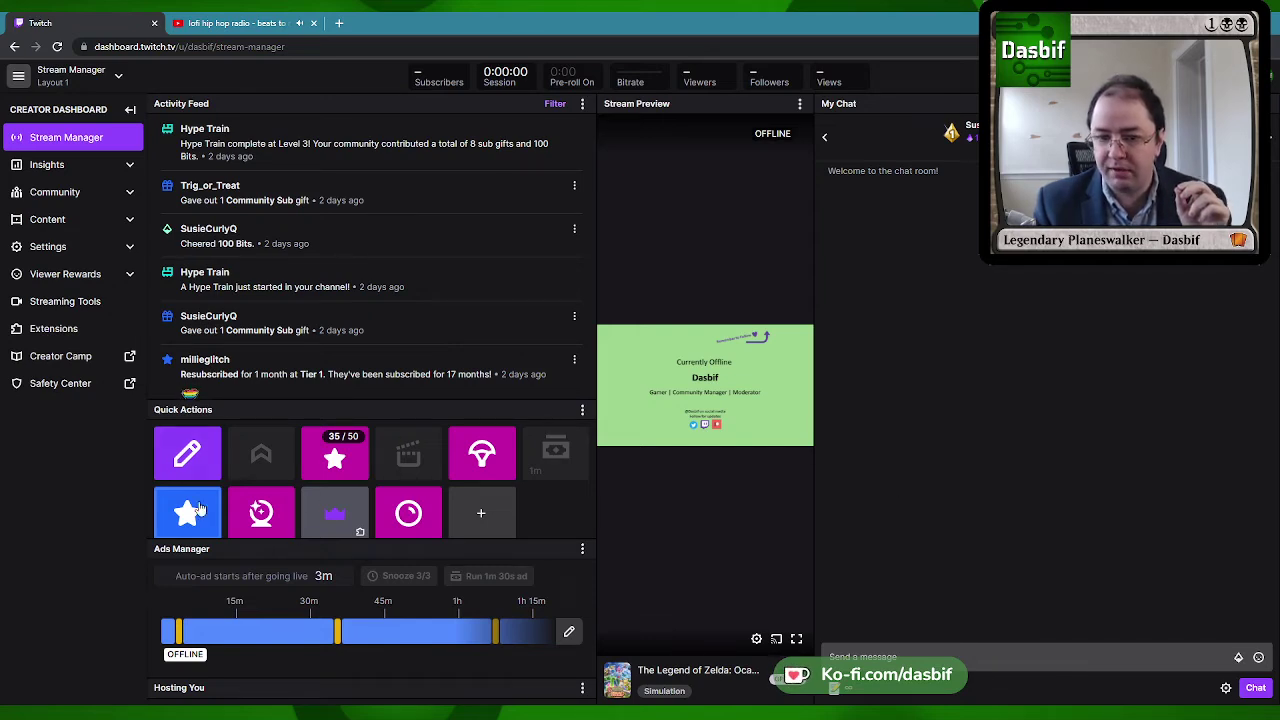
left_click(485, 516)
left_click(891, 75)
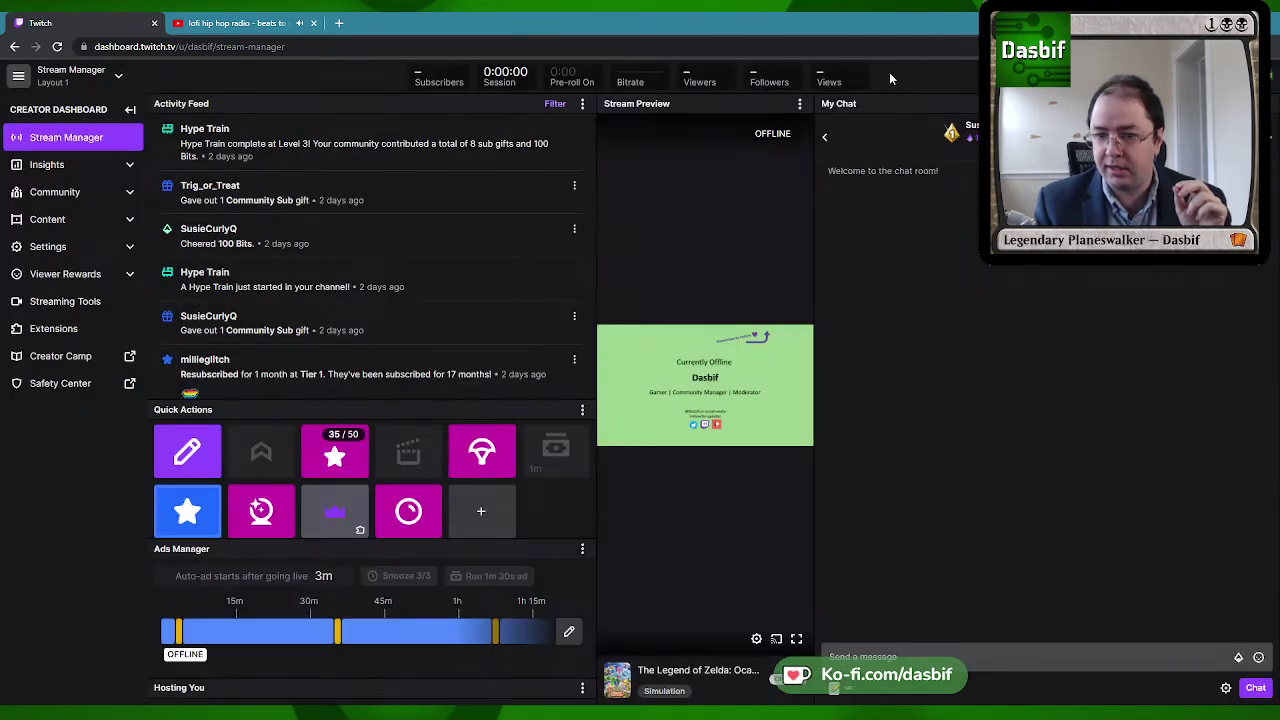
left_click(487, 510)
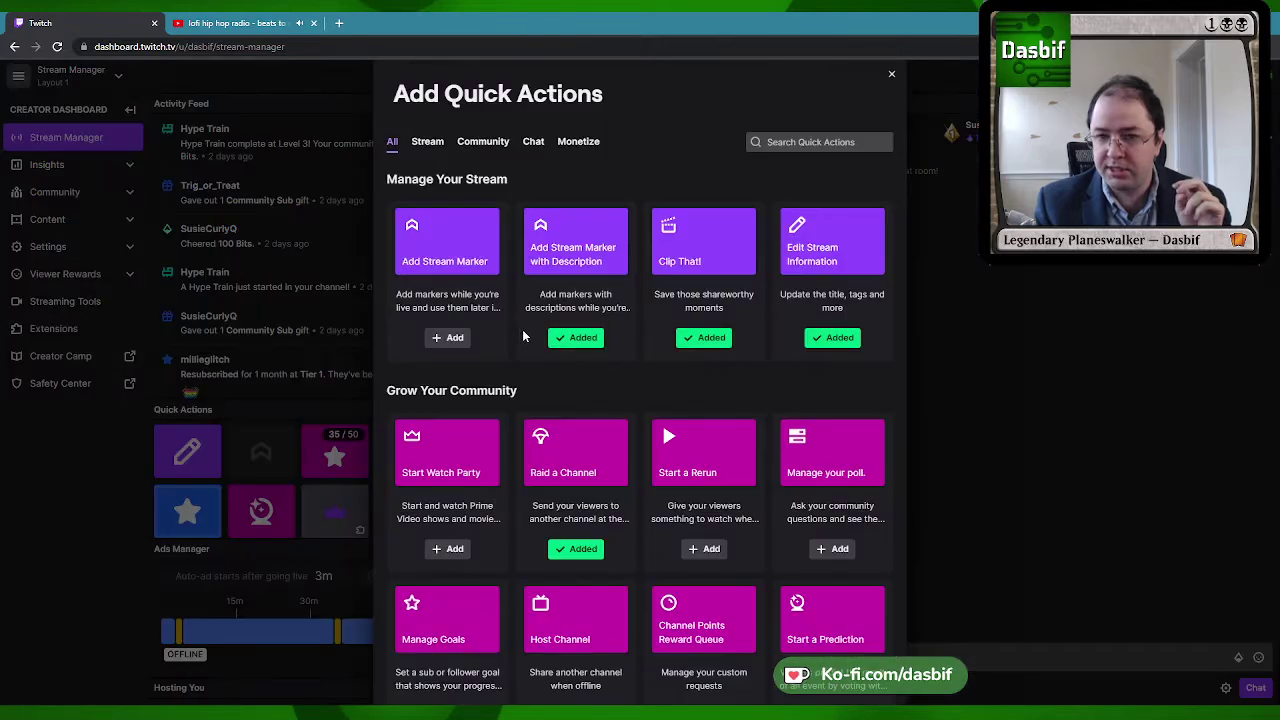
scroll(523, 337, "down", 3)
scroll(523, 337, "up", 3)
scroll(523, 337, "down", 2)
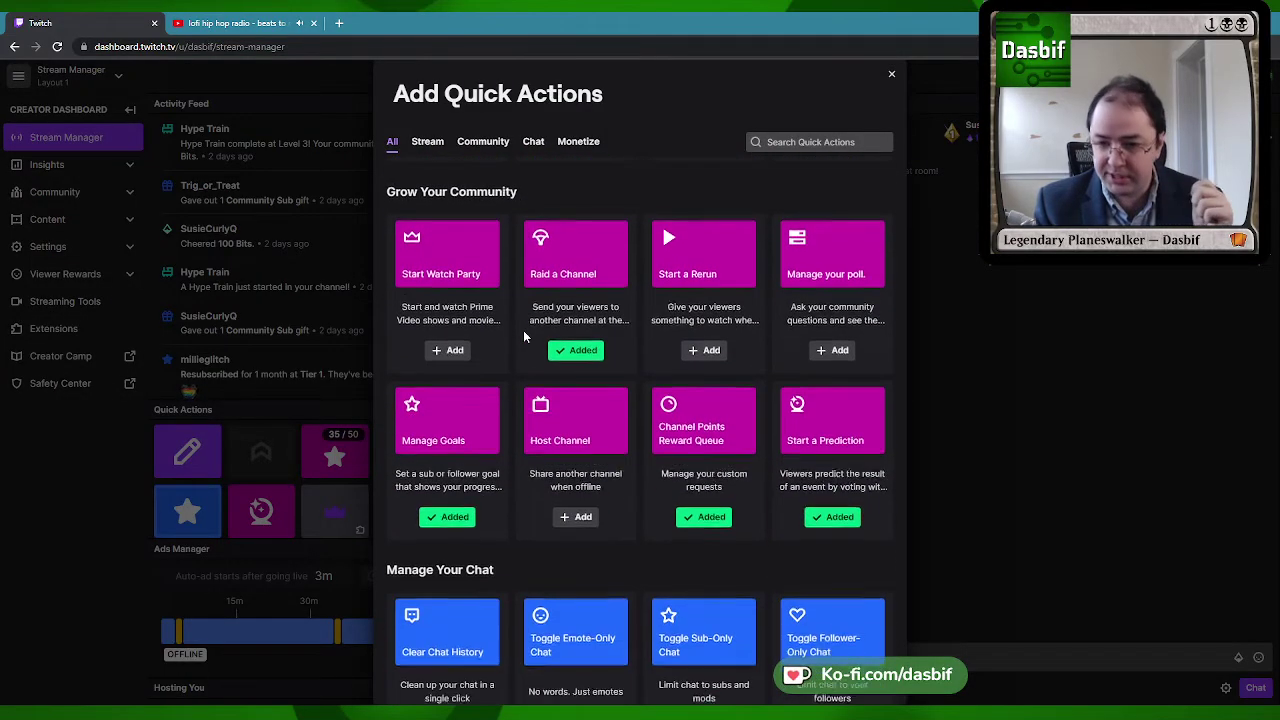
scroll(523, 335, "down", 3)
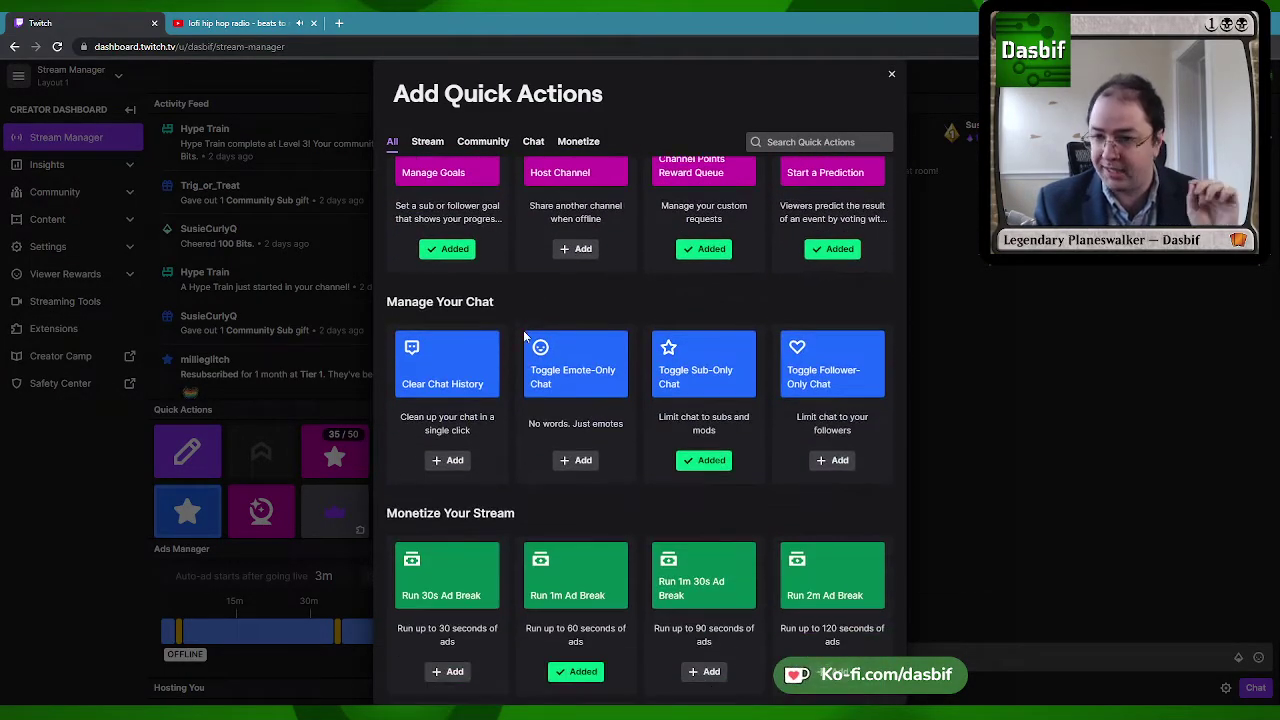
scroll(530, 338, "down", 1)
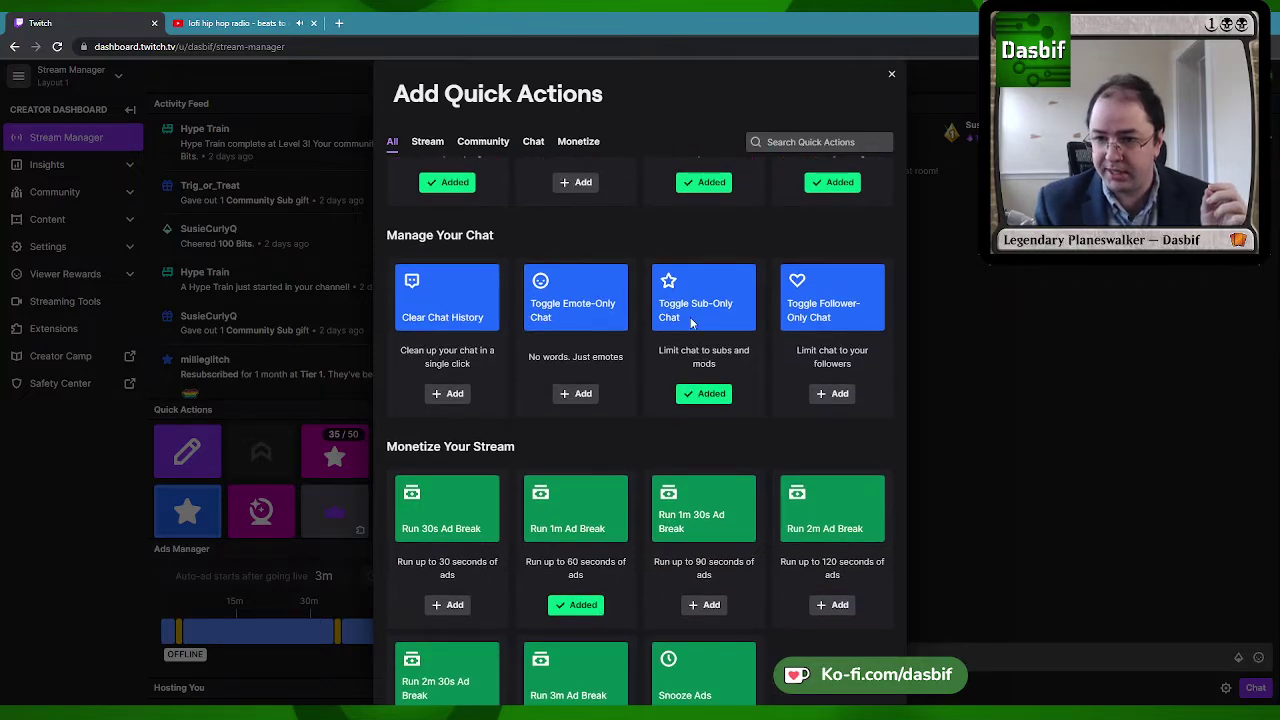
scroll(514, 367, "down", 4)
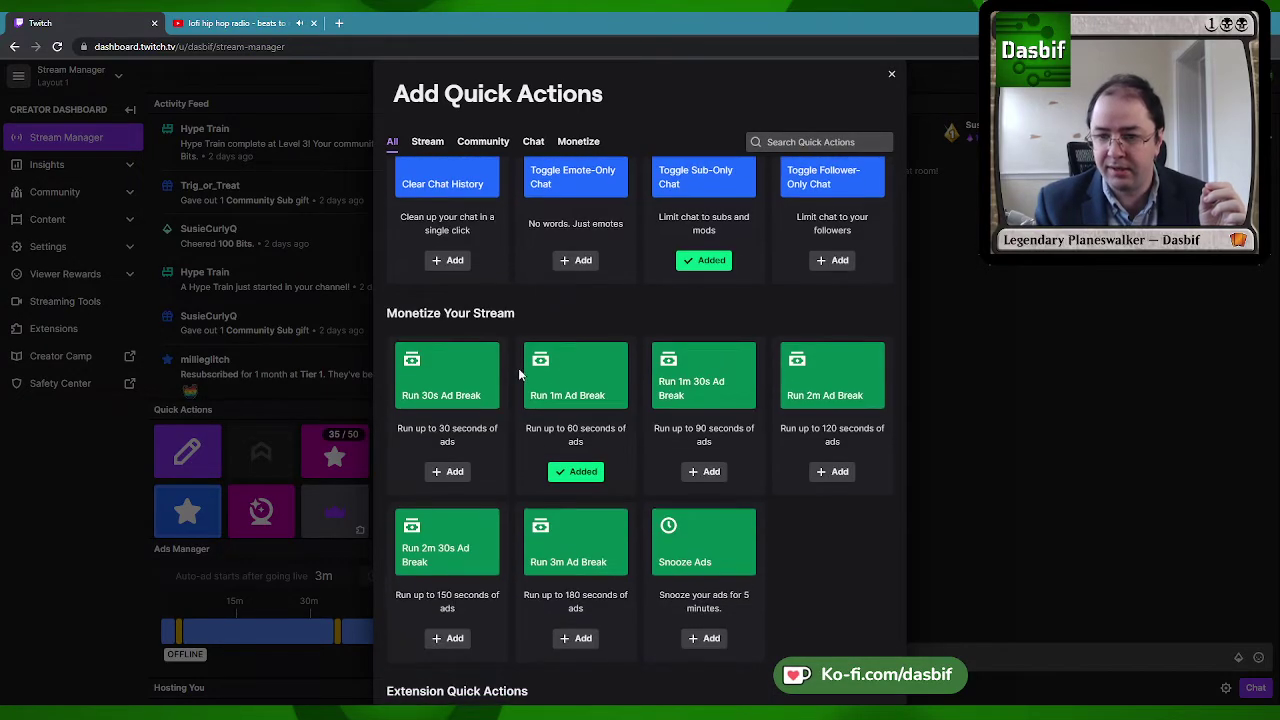
scroll(520, 377, "up", 5)
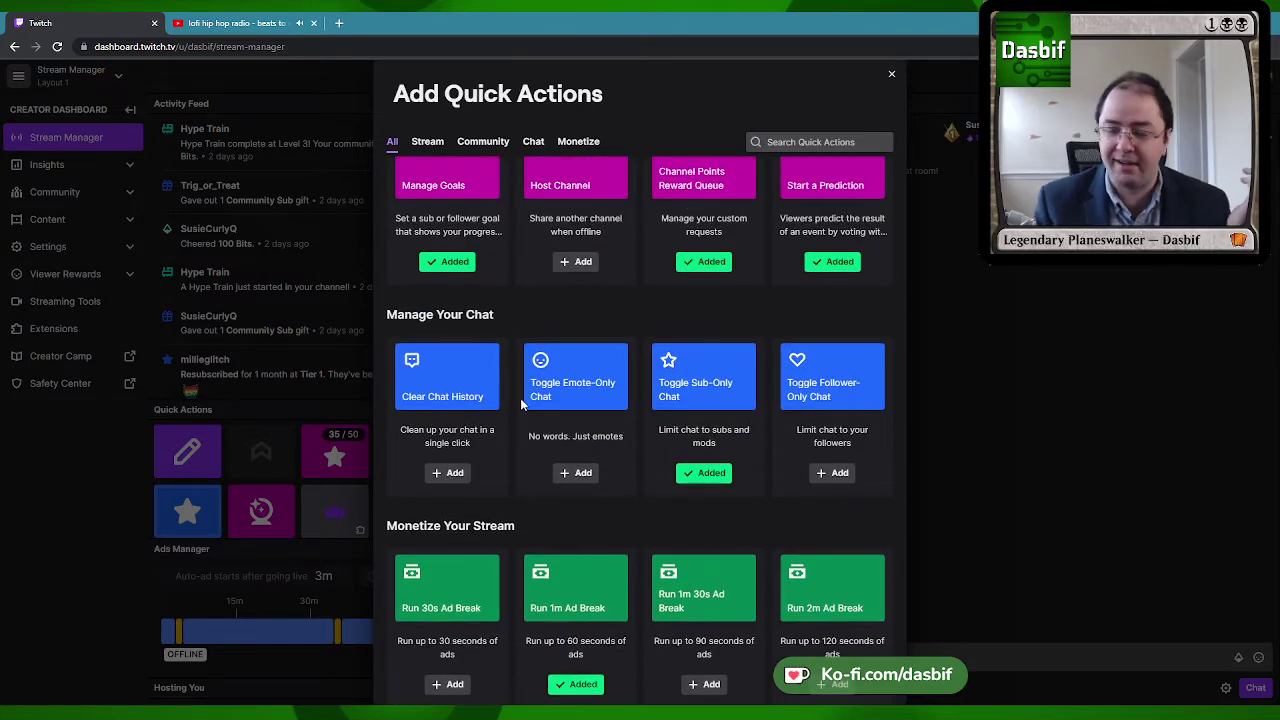
Close quick actions, expand and collapse Insights and Community, then expand the Content section.
left_click(891, 75)
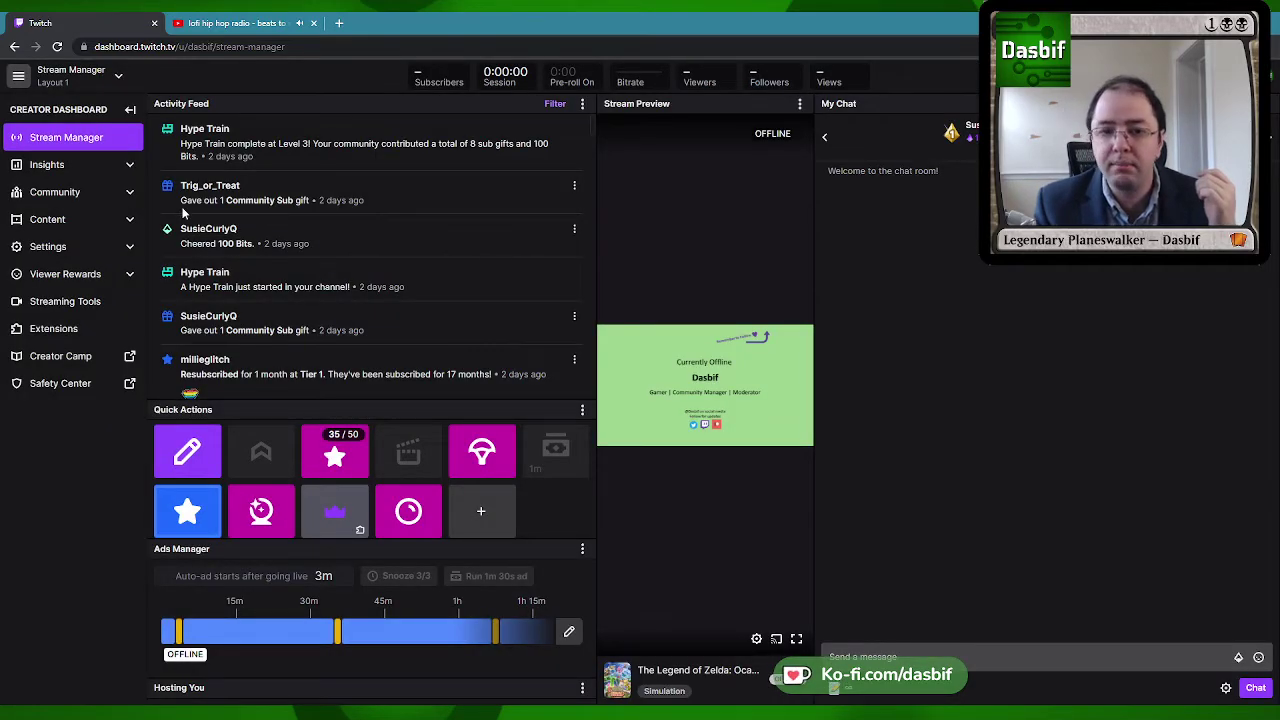
left_click(88, 168)
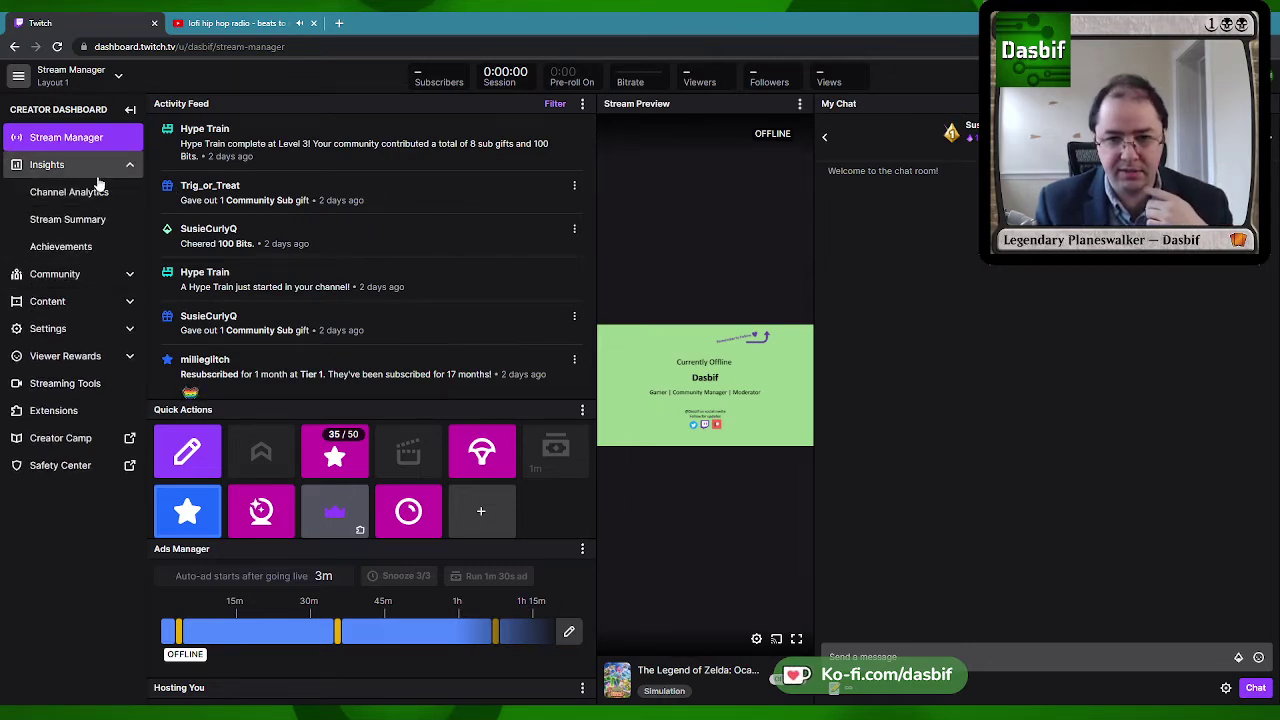
left_click(90, 168)
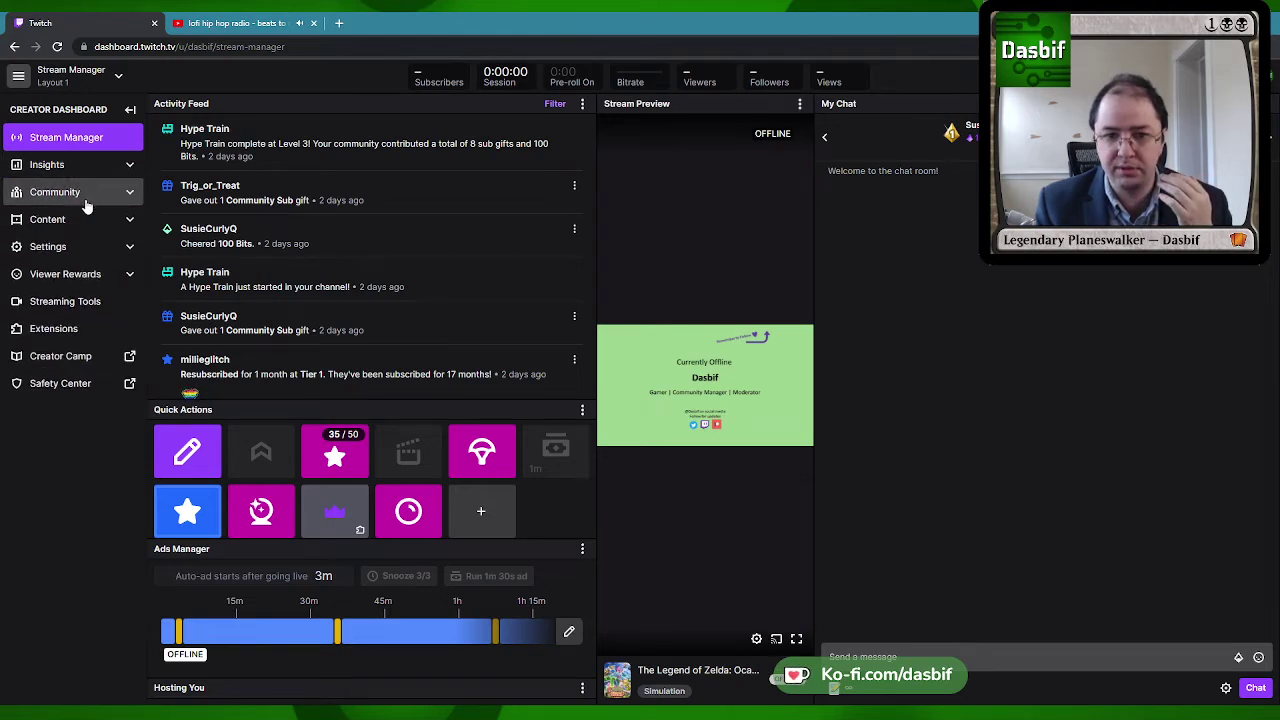
left_click(88, 196)
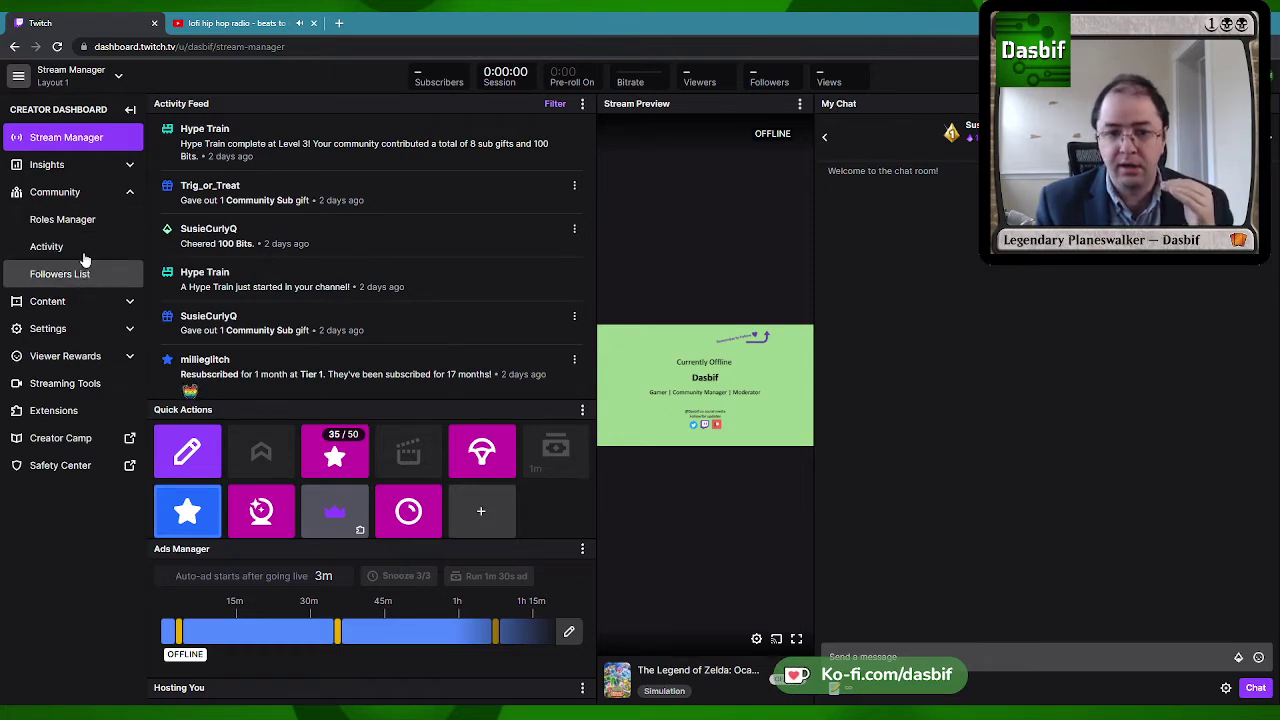
left_click(92, 193)
left_click(88, 230)
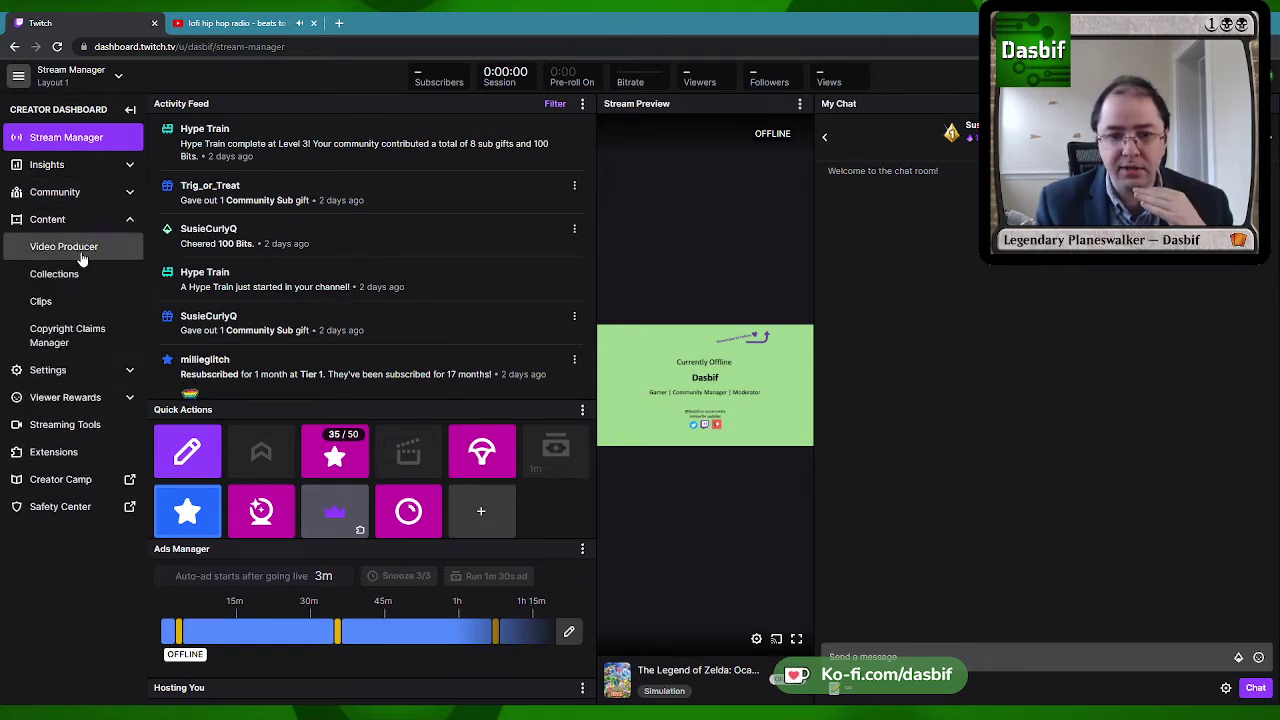
Visit Video Producer, Collections, Clips and Copyright Claims Manager, then open Settings > Stream.
left_click(83, 255)
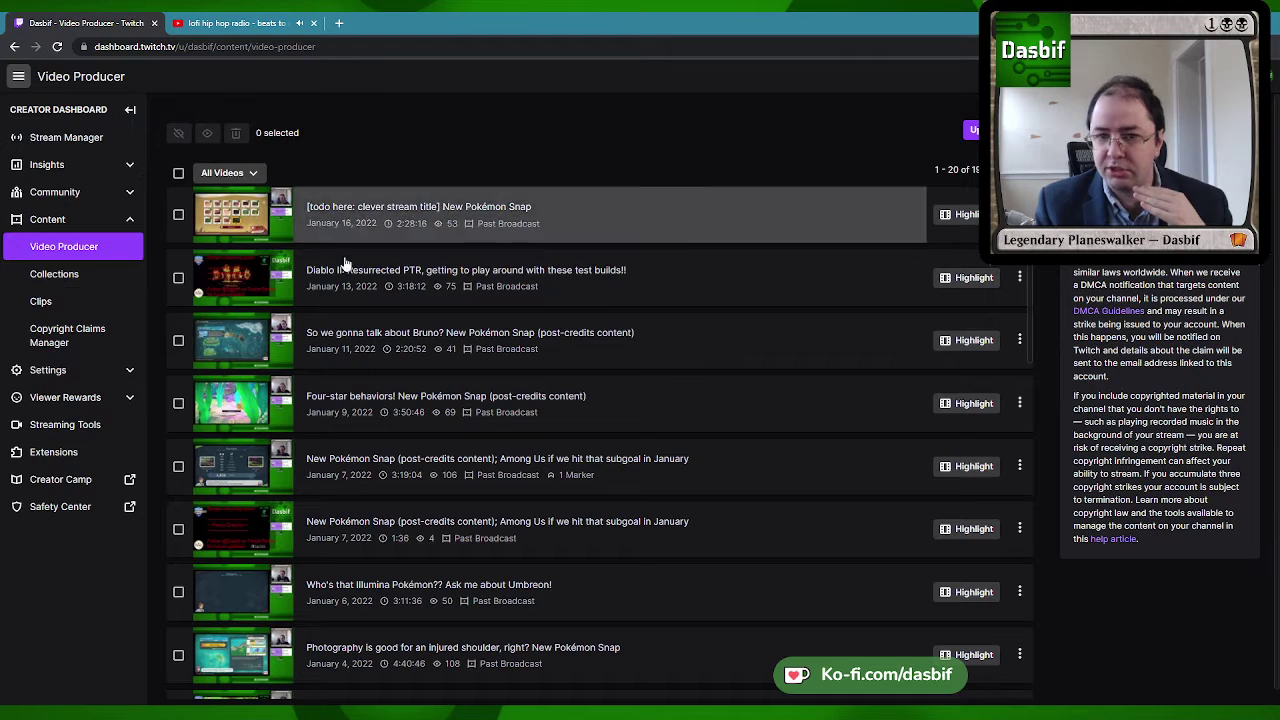
left_click(54, 280)
left_click(50, 302)
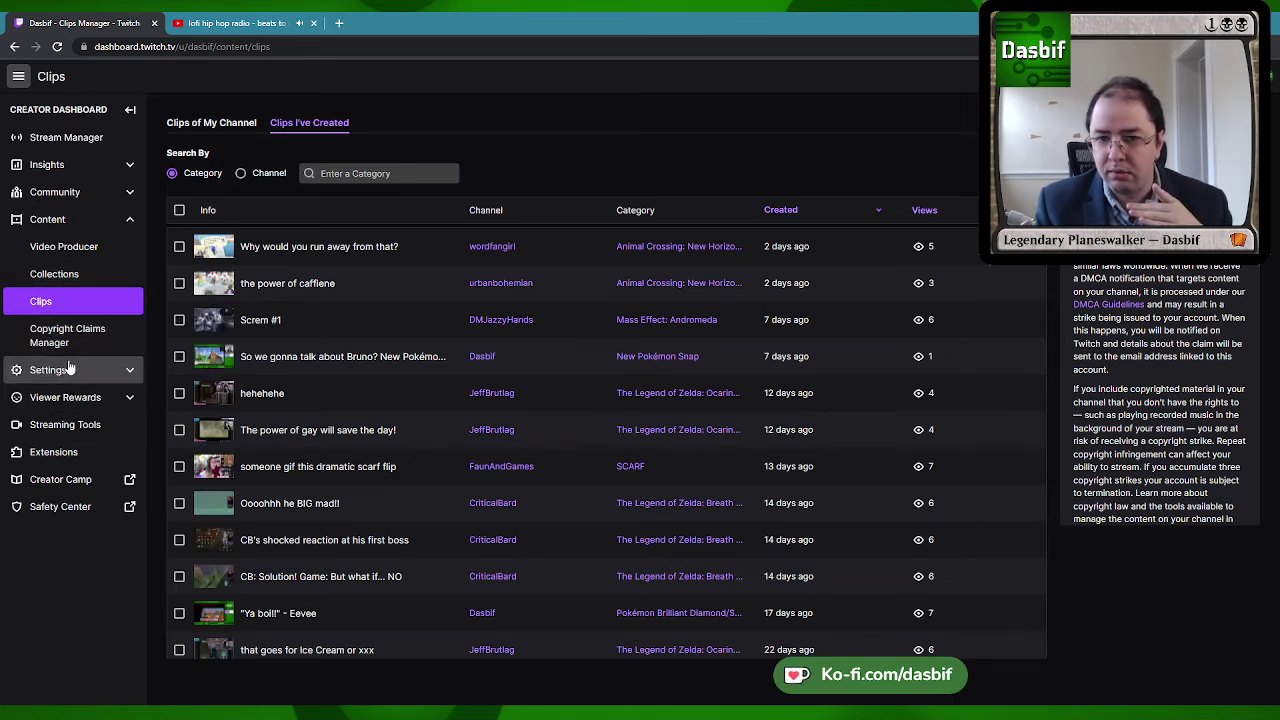
left_click(68, 343)
left_click(68, 370)
left_click(80, 217)
left_click(62, 276)
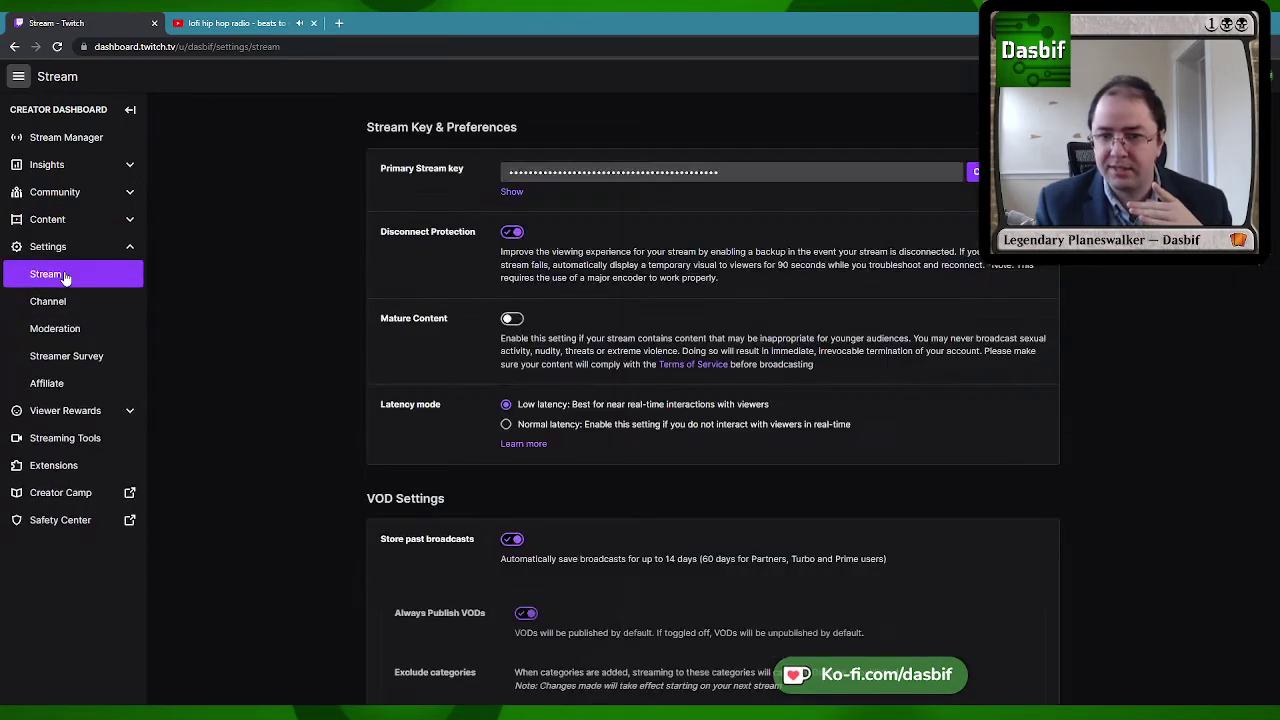
scroll(283, 256, "down", 1)
scroll(270, 300, "down", 1)
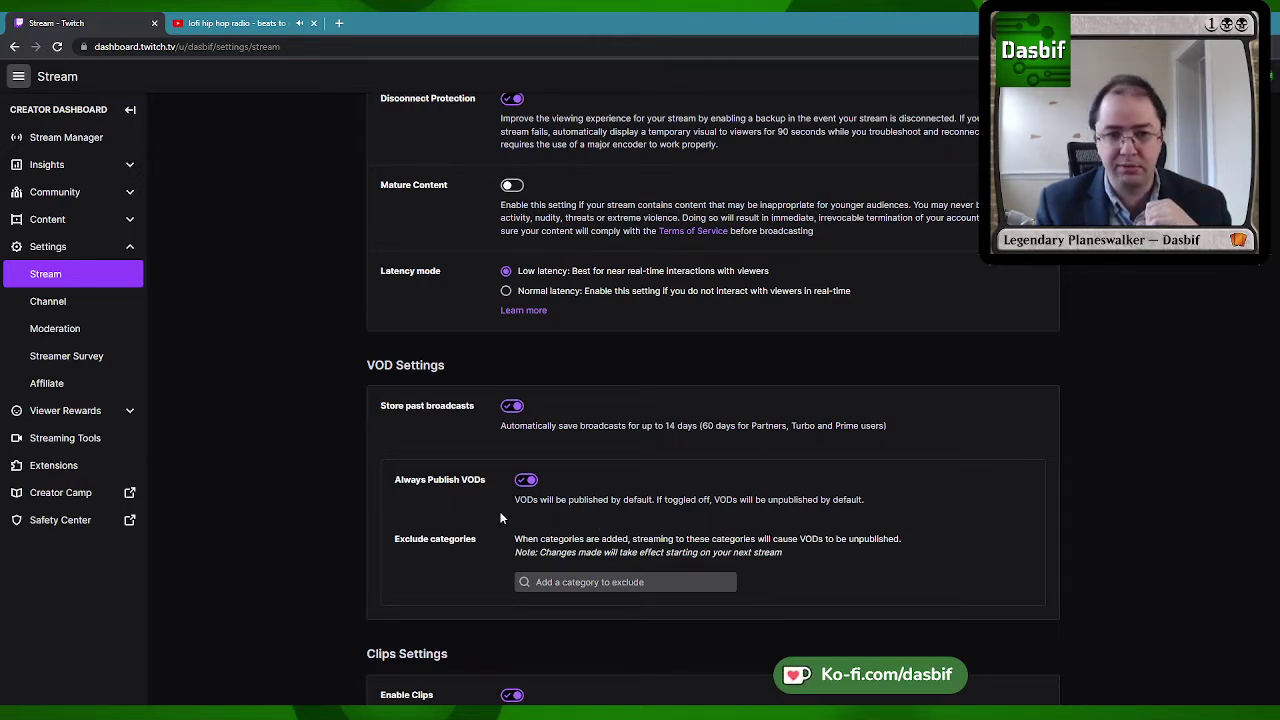
scroll(492, 522, "down", 1)
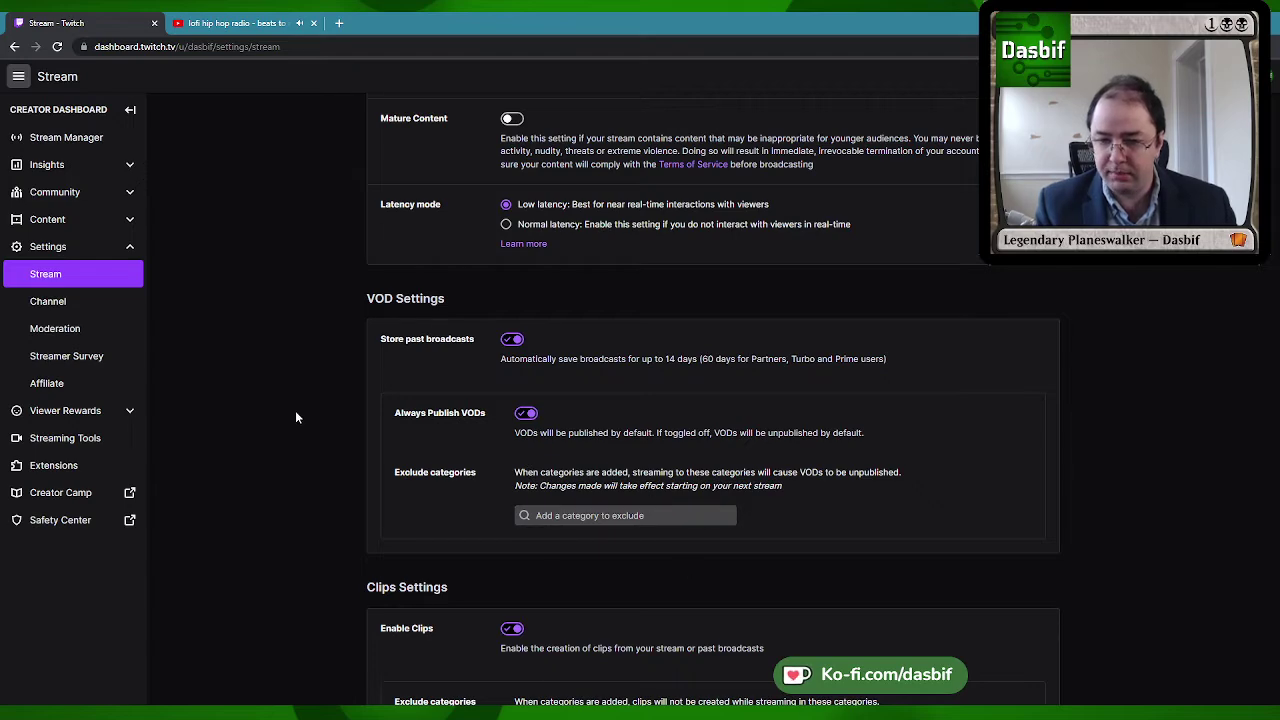
scroll(320, 403, "down", 3)
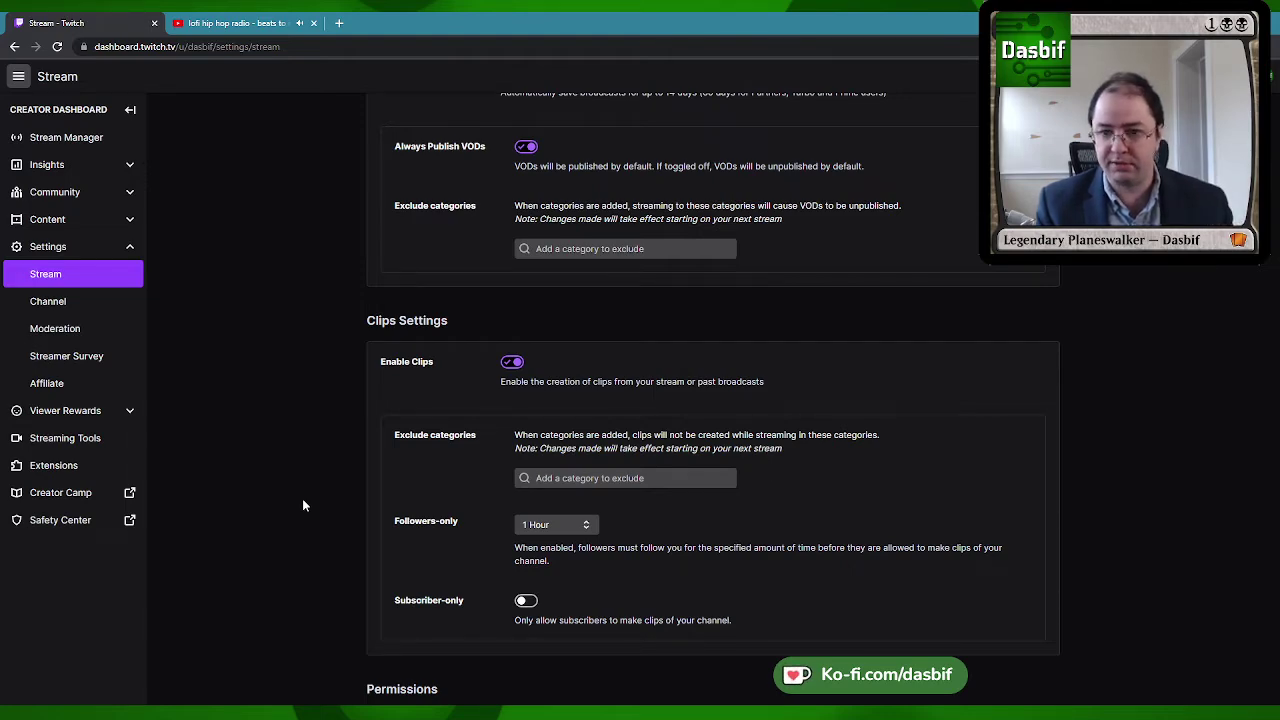
scroll(303, 503, "down", 2)
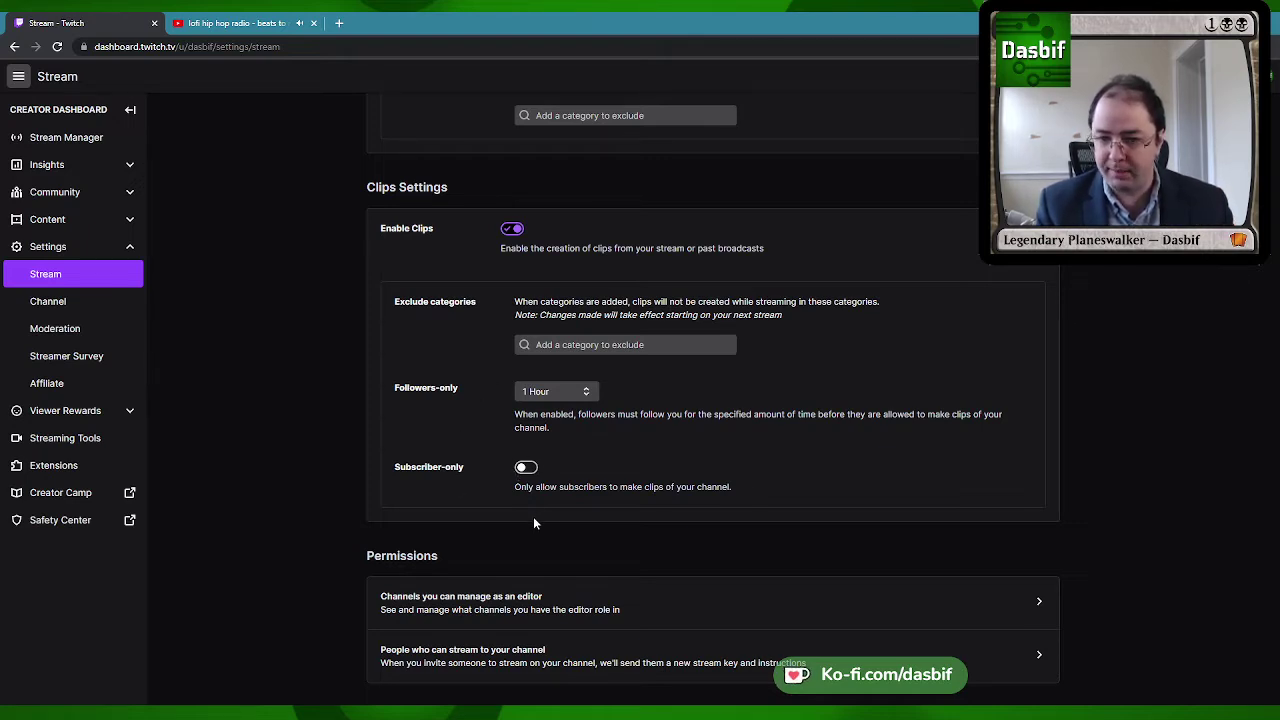
left_click(592, 396)
left_click(624, 380)
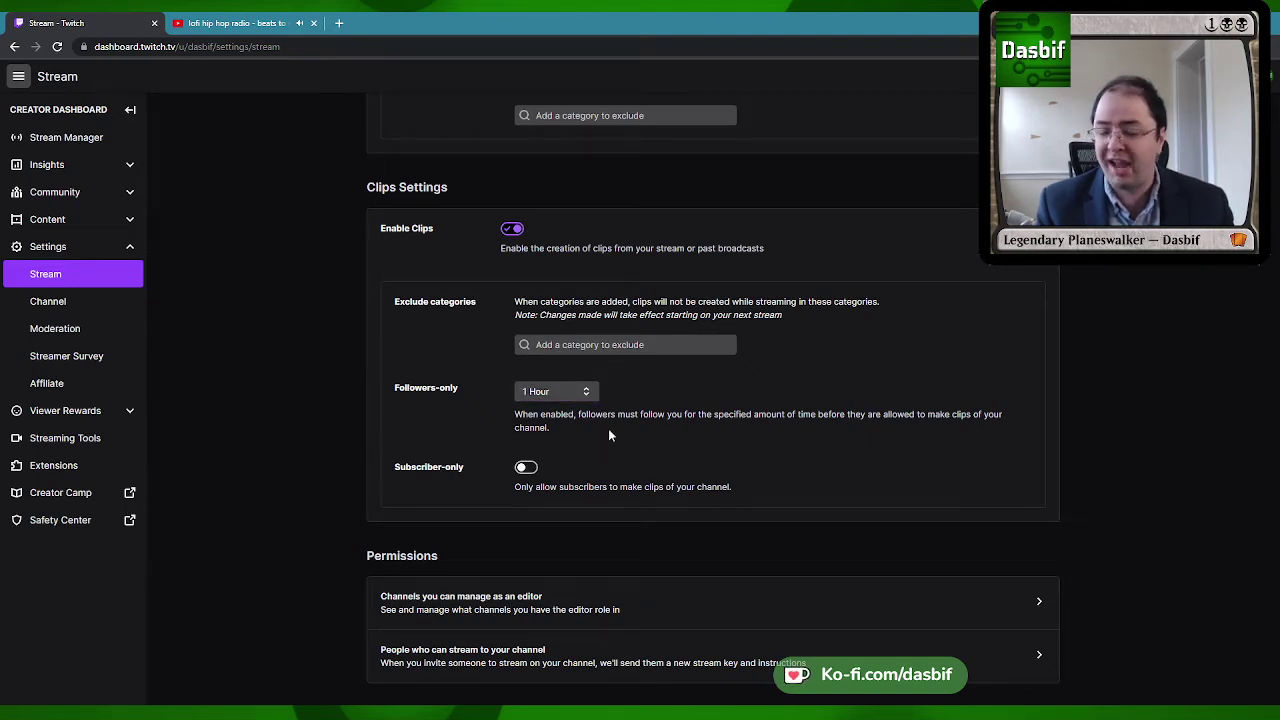
left_click(560, 396)
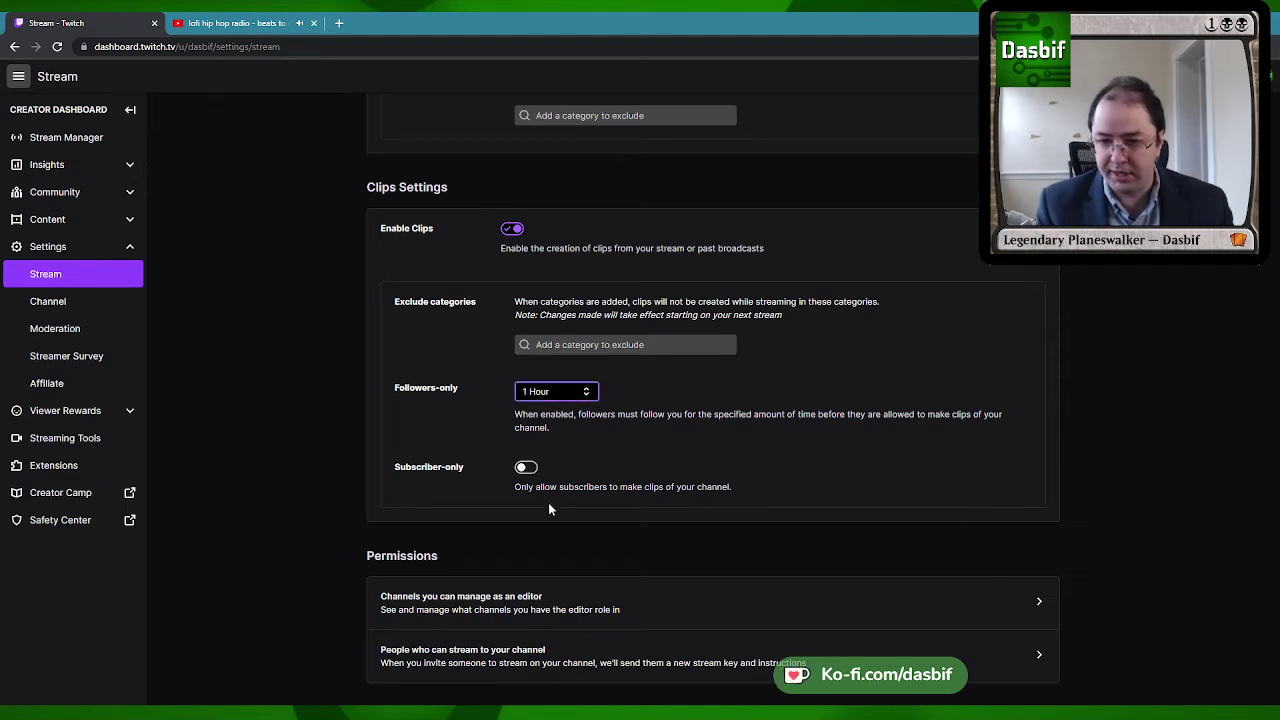
left_click(647, 375)
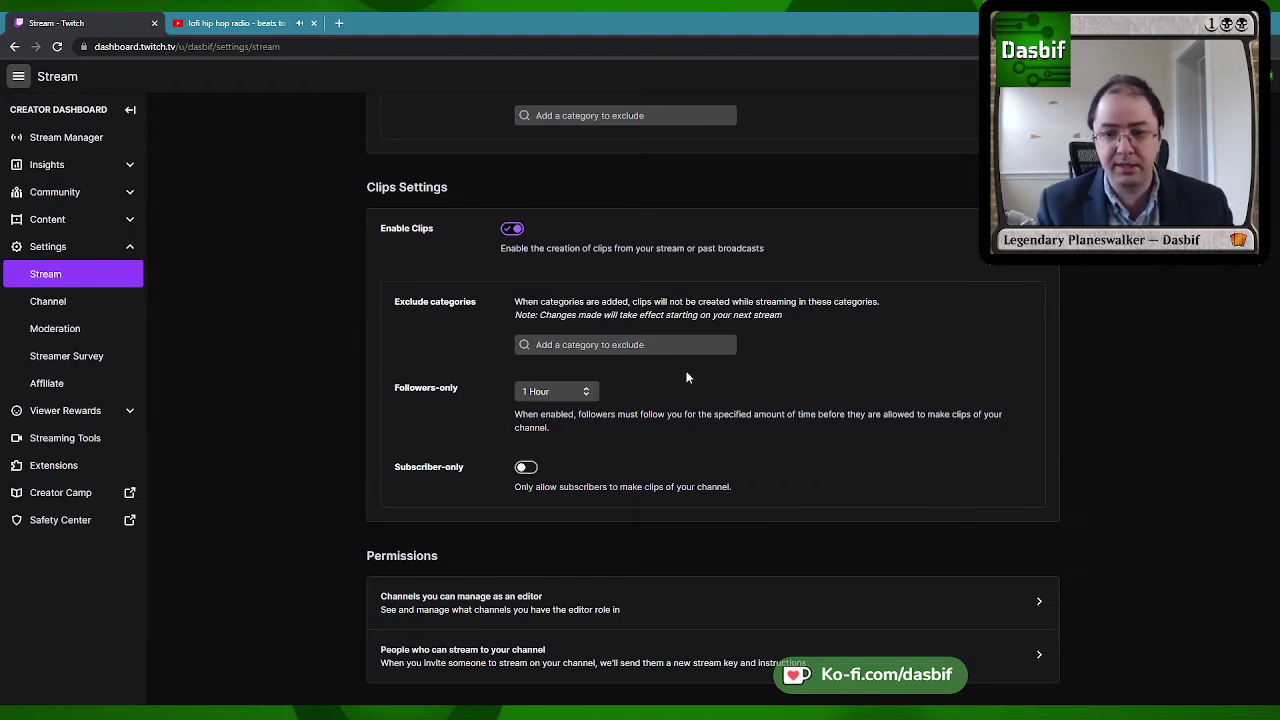
scroll(700, 390, "up", 2)
scroll(777, 400, "down", 1)
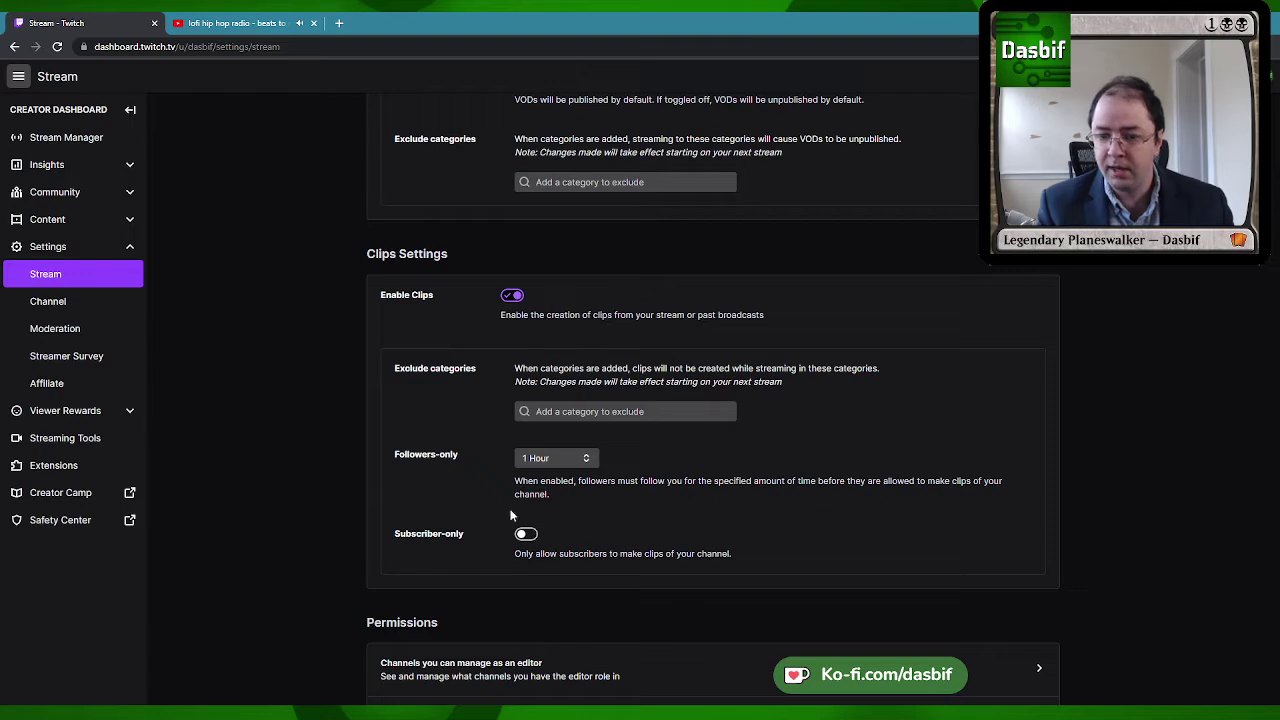
Scroll down the Stream settings to Raids set to Allow all raids and Drops on.
scroll(643, 551, "down", 2)
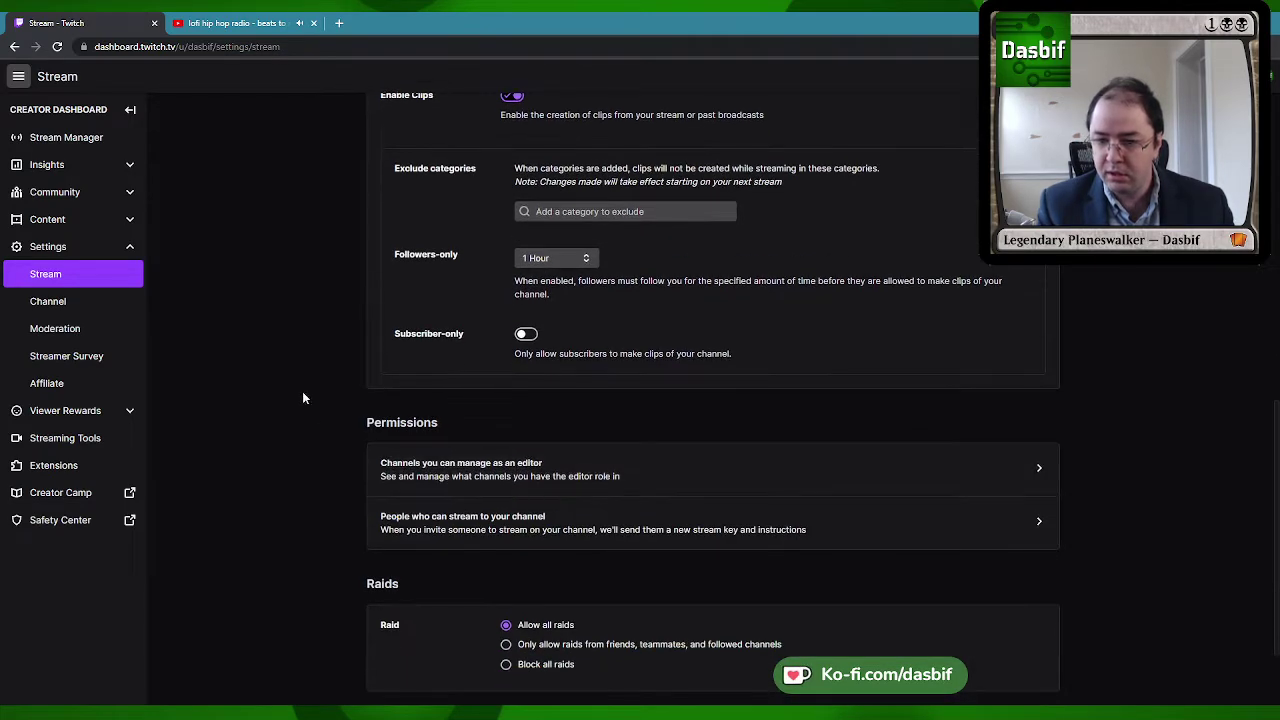
scroll(296, 393, "down", 1)
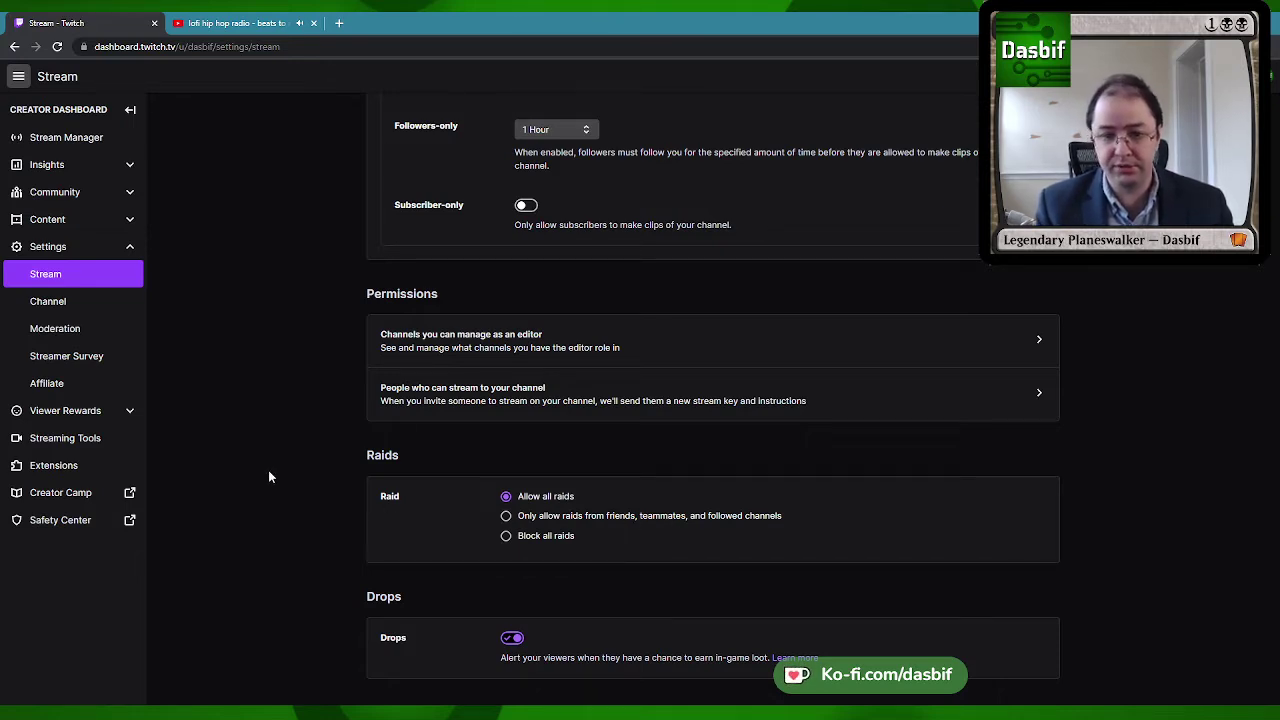
Open Channel settings and scroll through the About and Brand pages.
left_click(52, 301)
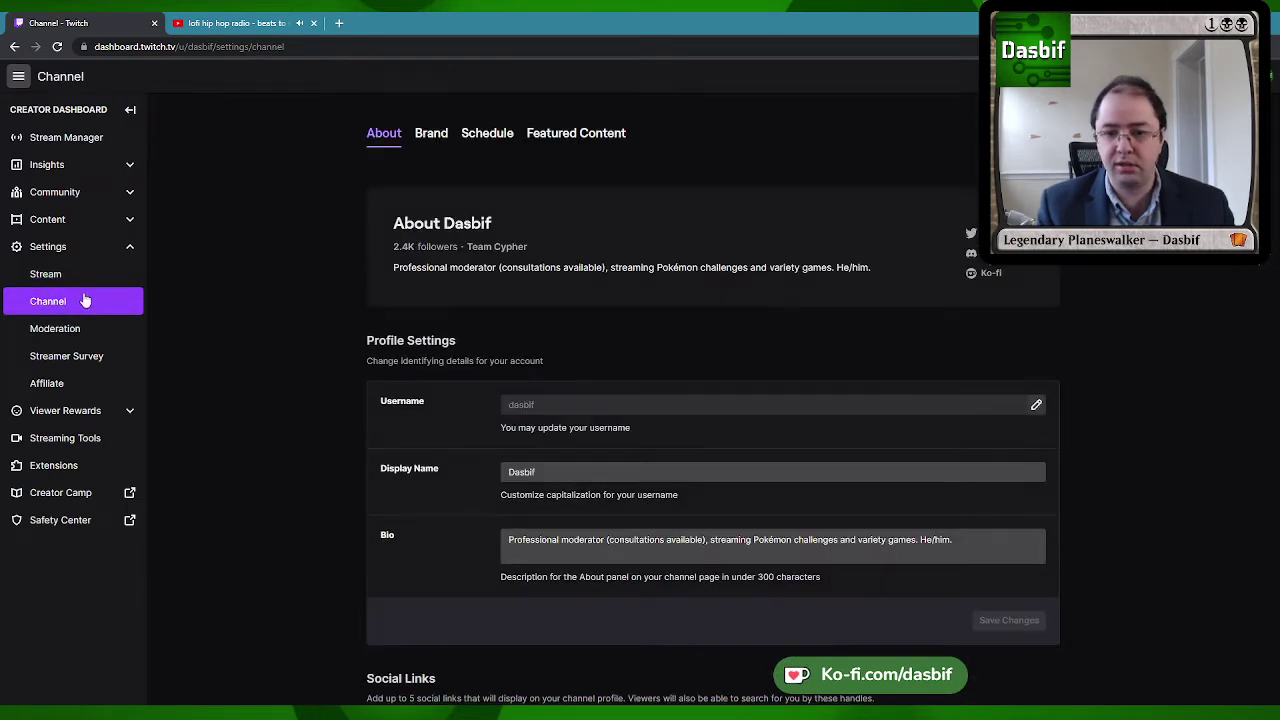
scroll(307, 175, "down", 4)
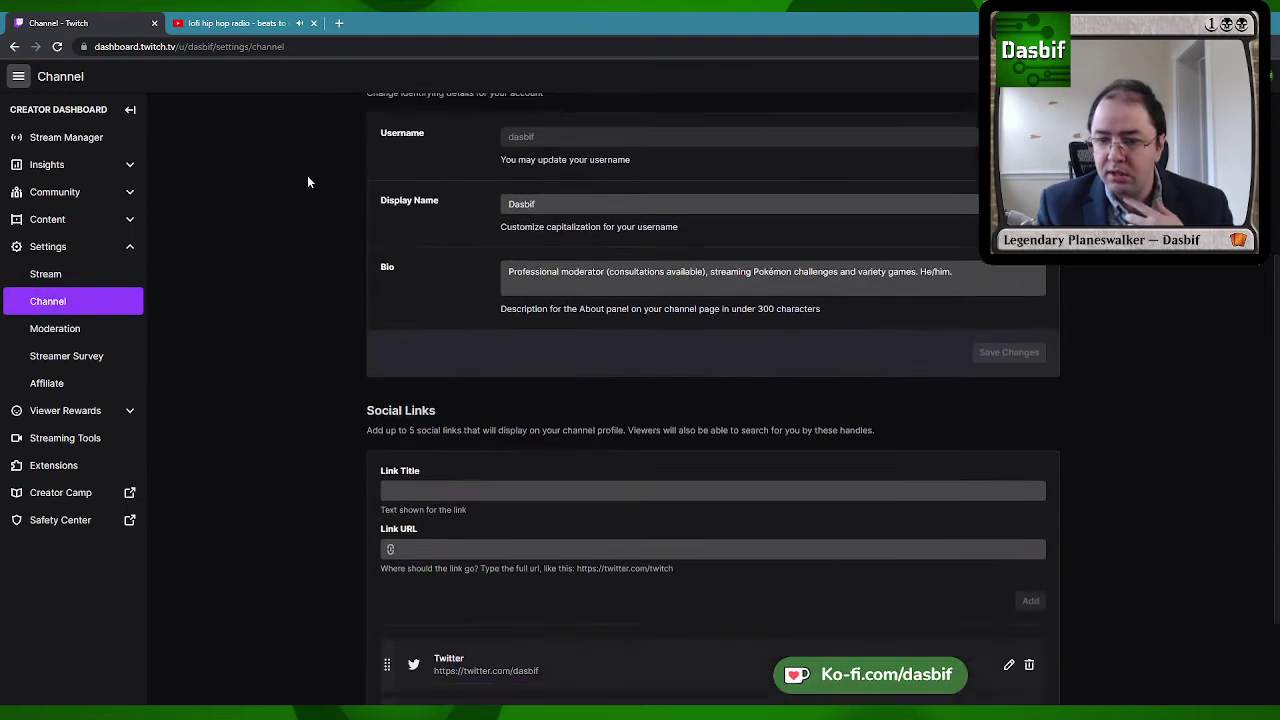
scroll(300, 366, "up", 5)
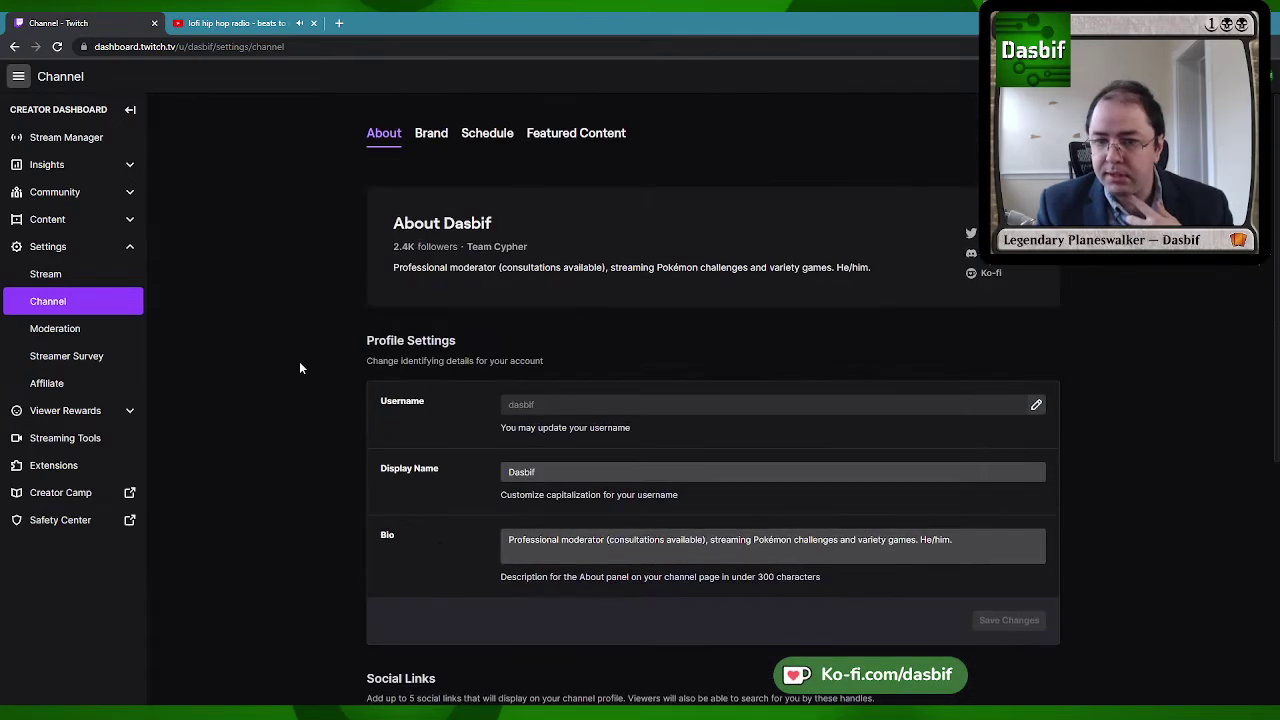
left_click(435, 140)
scroll(278, 203, "down", 5)
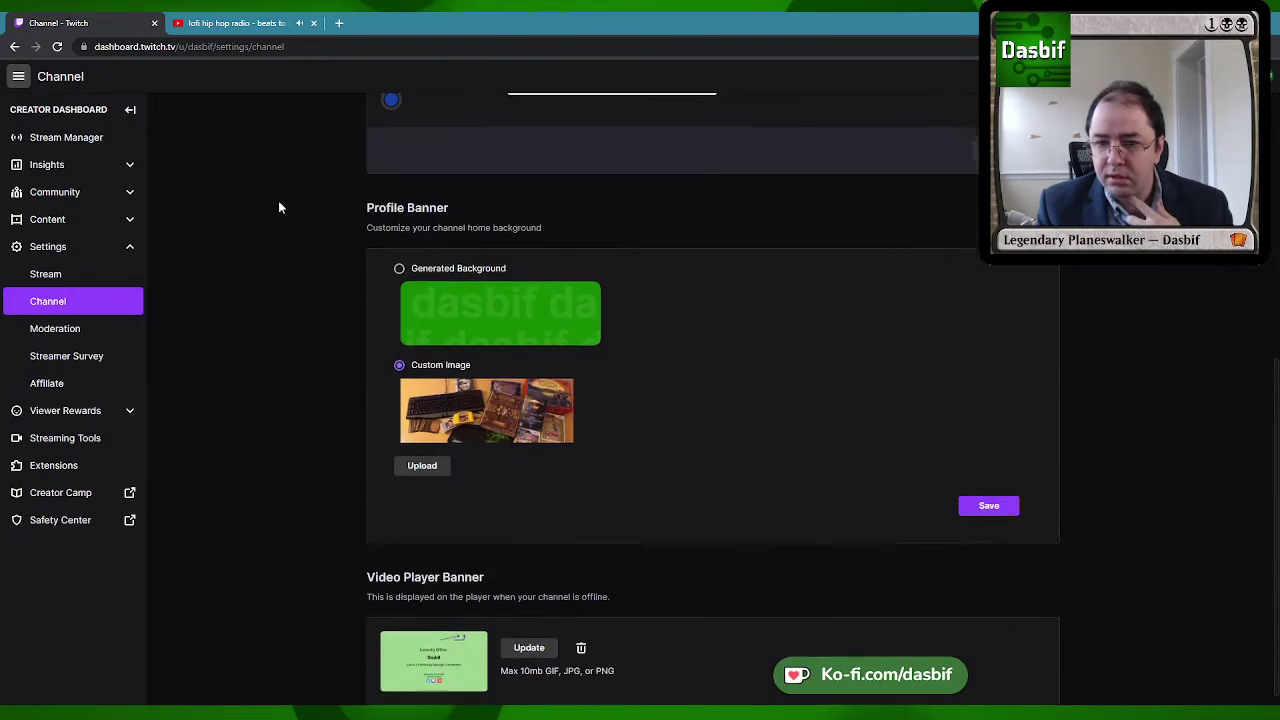
scroll(470, 135, "up", 5)
Check the Schedule tab, then scroll through Featured Content with the trailer, autohost and teams.
left_click(470, 135)
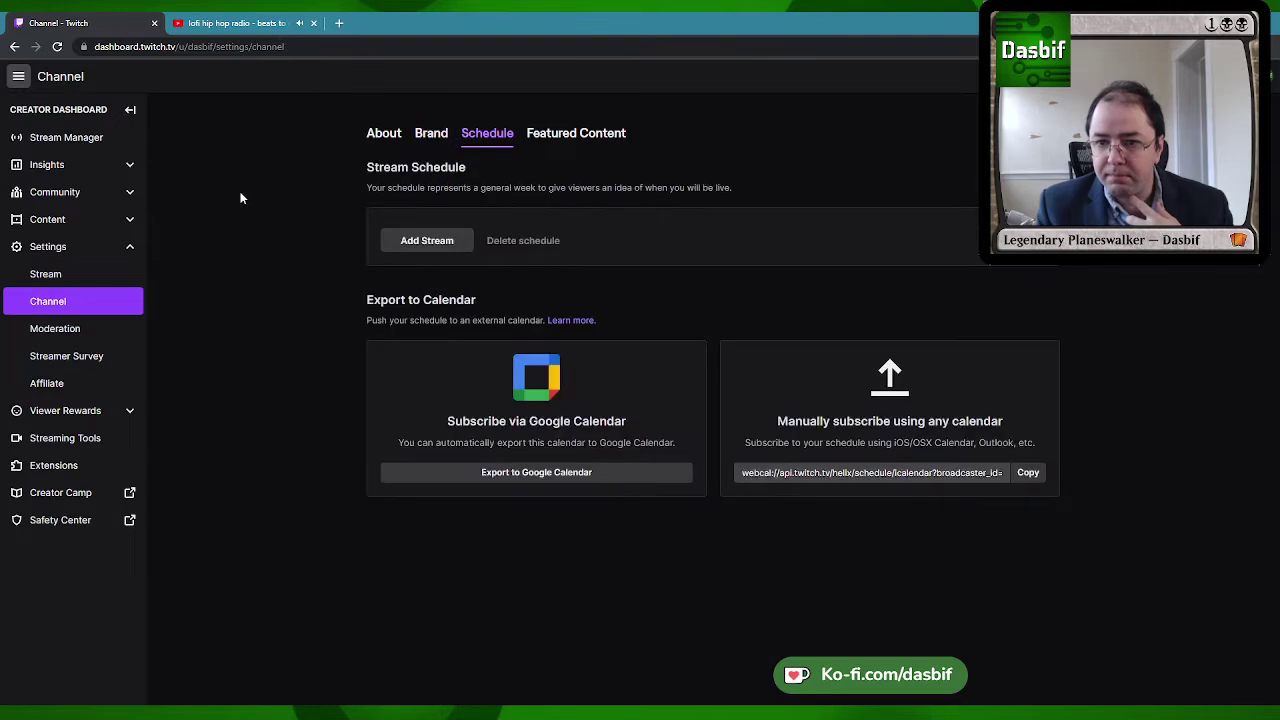
left_click(569, 138)
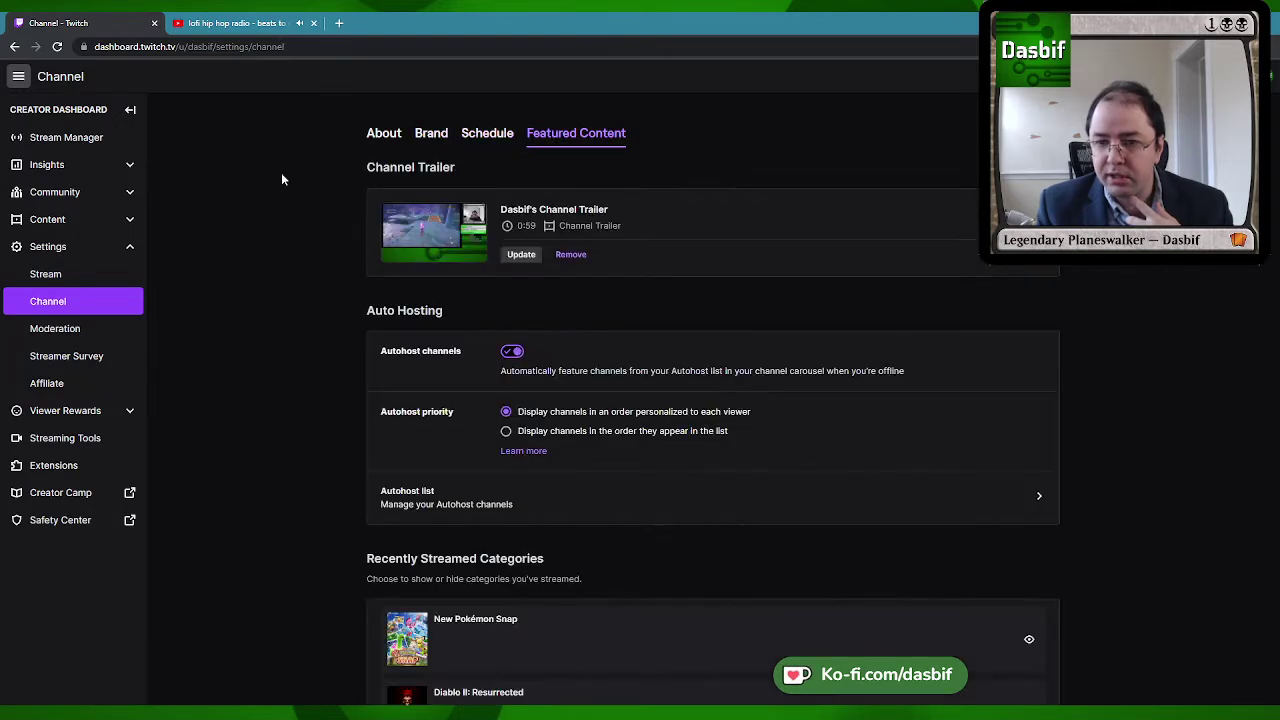
scroll(281, 179, "down", 2)
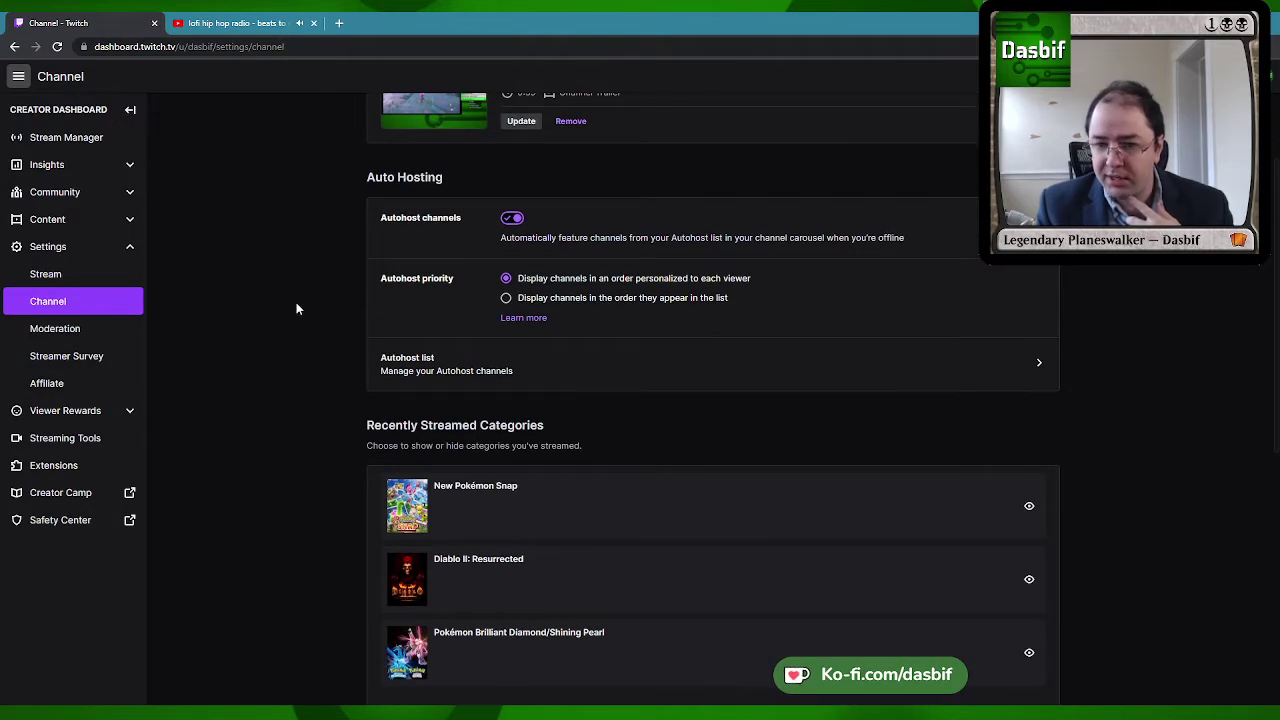
scroll(317, 316, "down", 5)
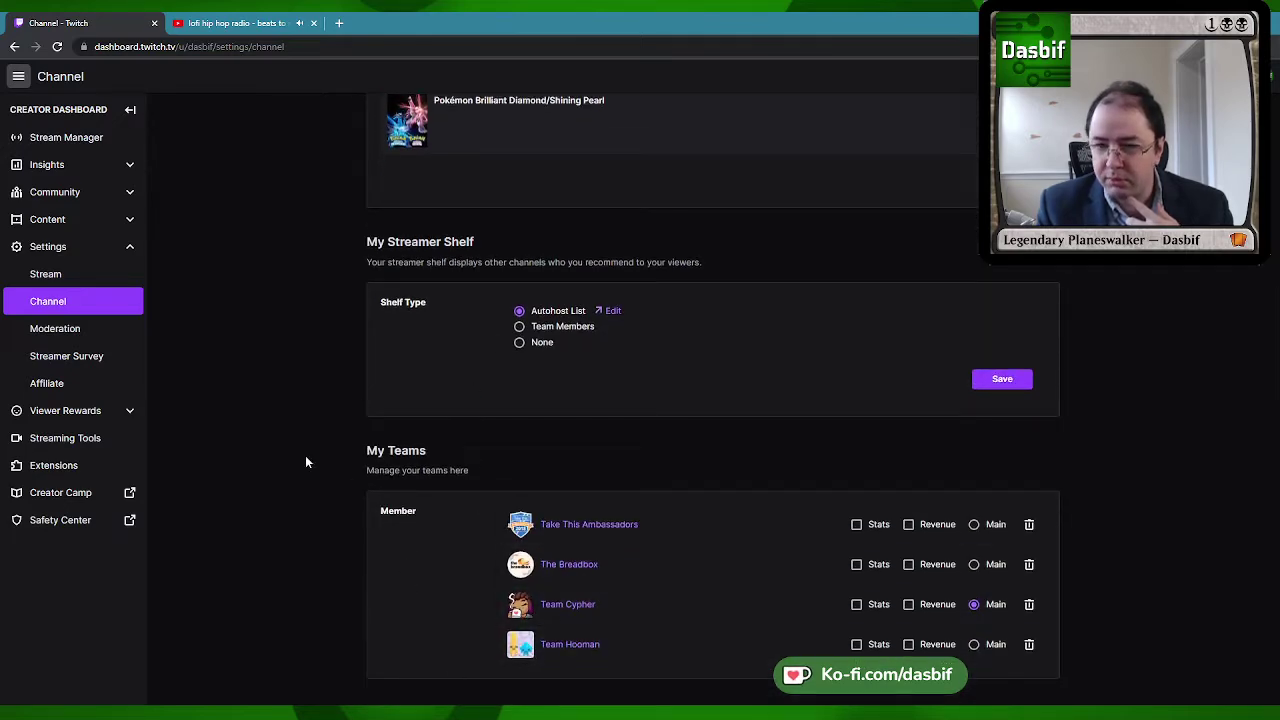
scroll(306, 458, "up", 3)
scroll(306, 460, "up", 3)
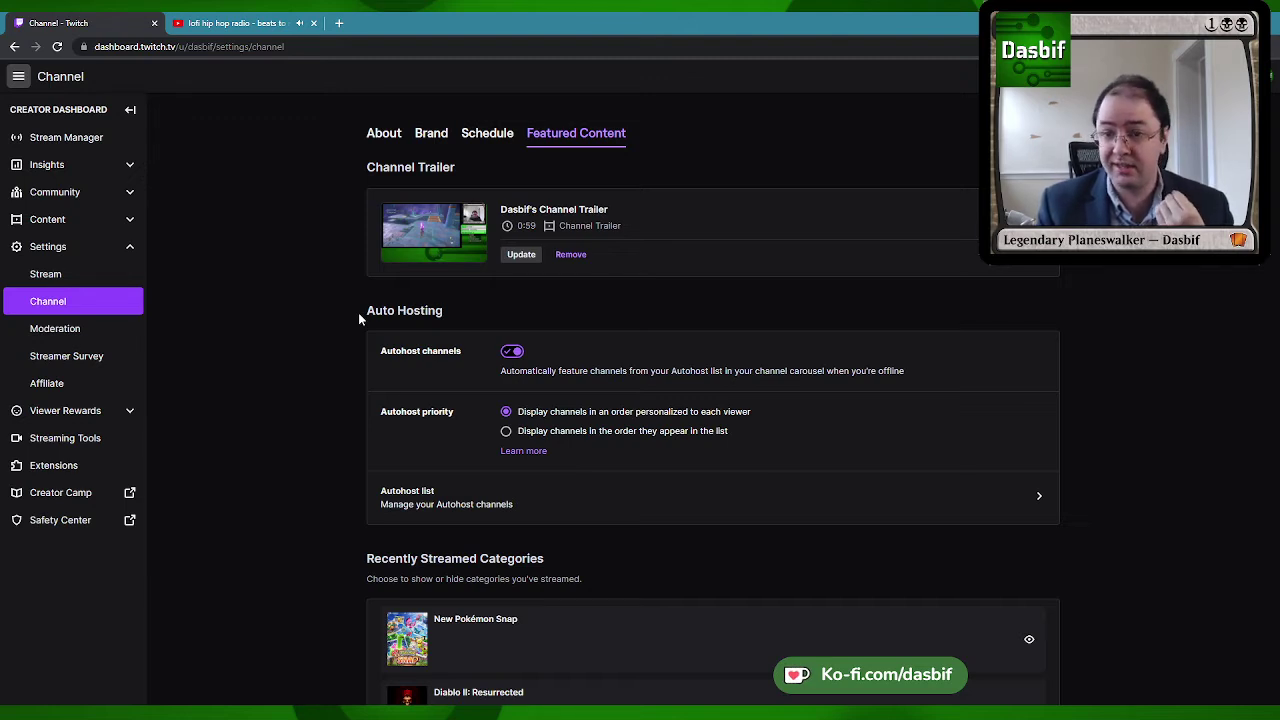
Open Moderation settings and the AutoMod filter panel at Level 1, A Little Moderation.
left_click(110, 337)
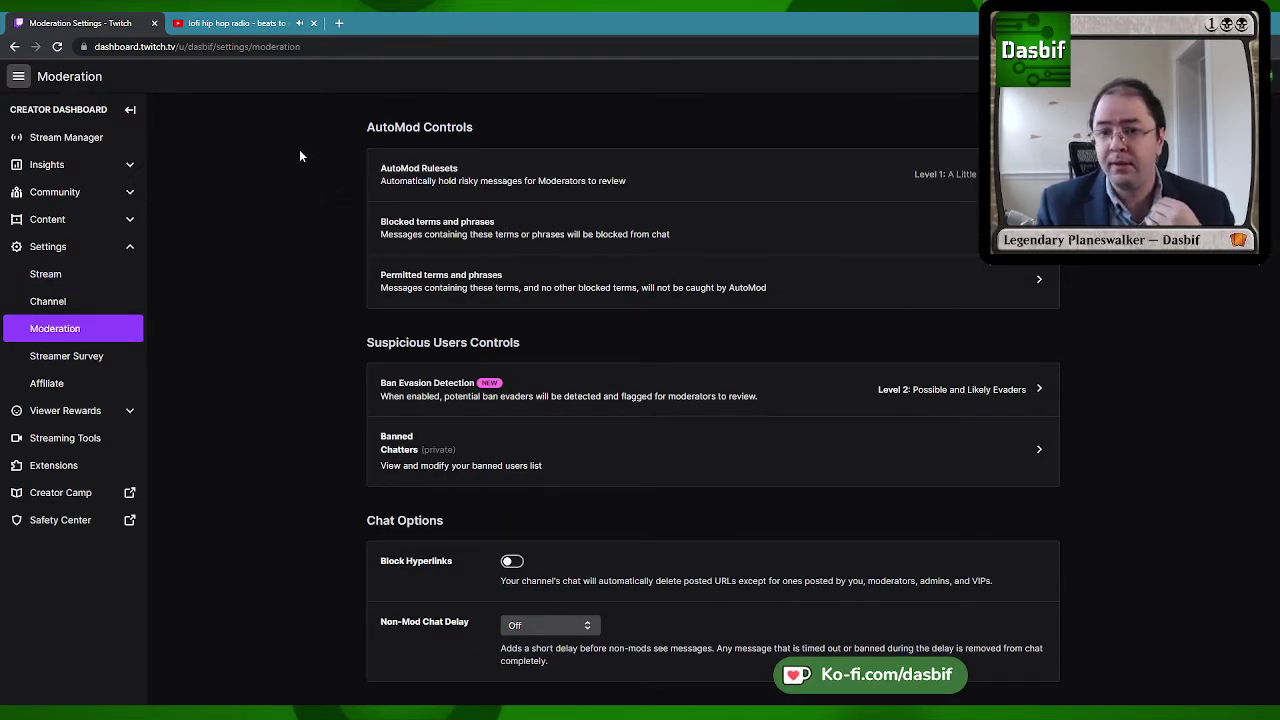
left_click(415, 173)
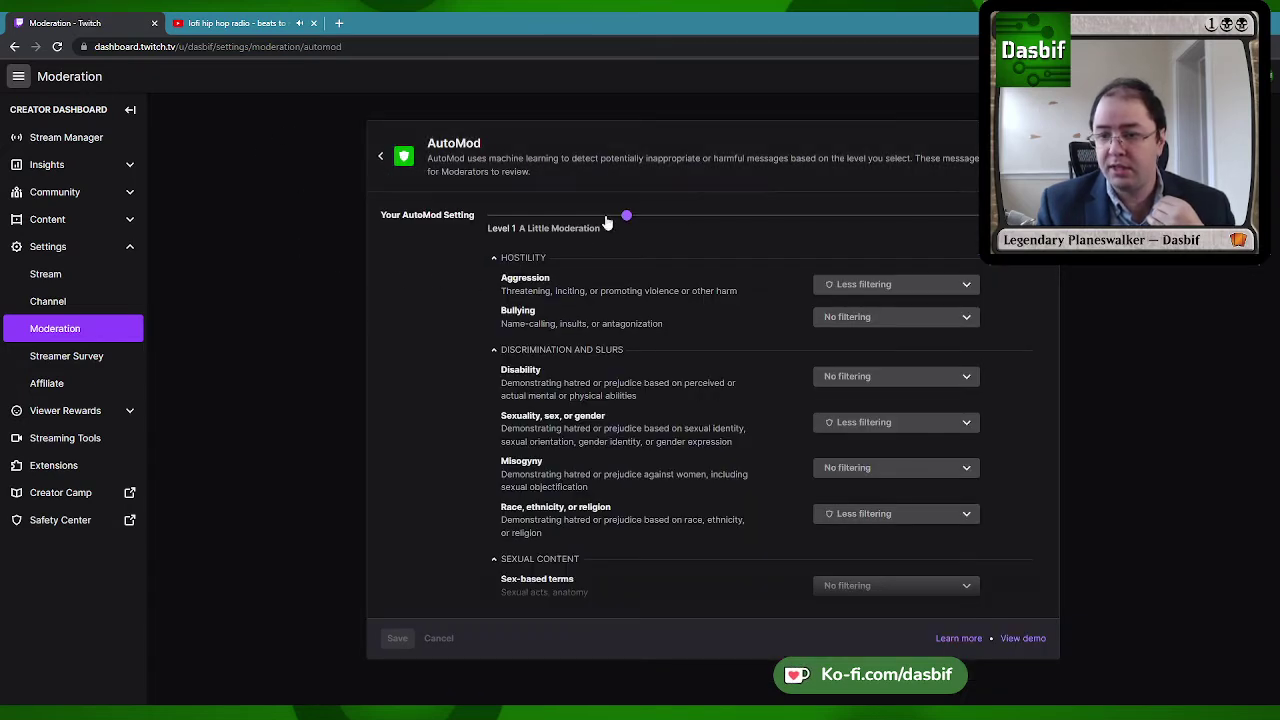
scroll(666, 416, "down", 1)
scroll(613, 453, "up", 1)
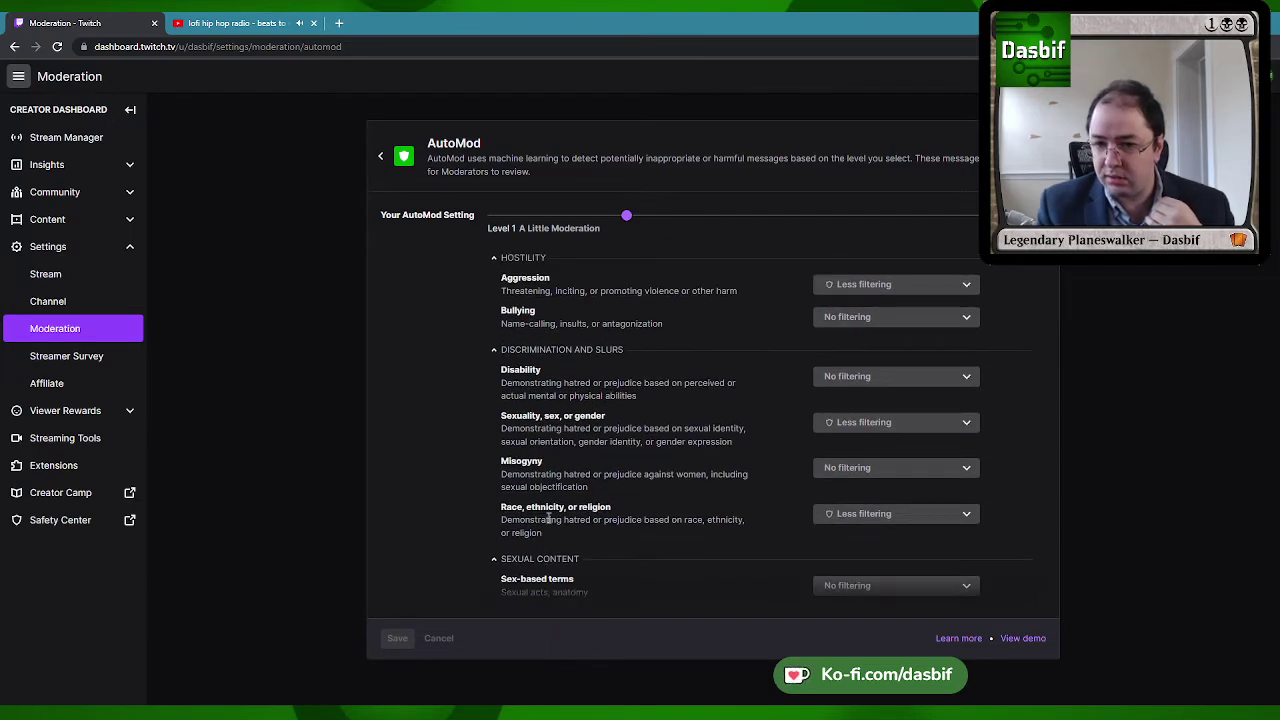
scroll(622, 608, "down", 1)
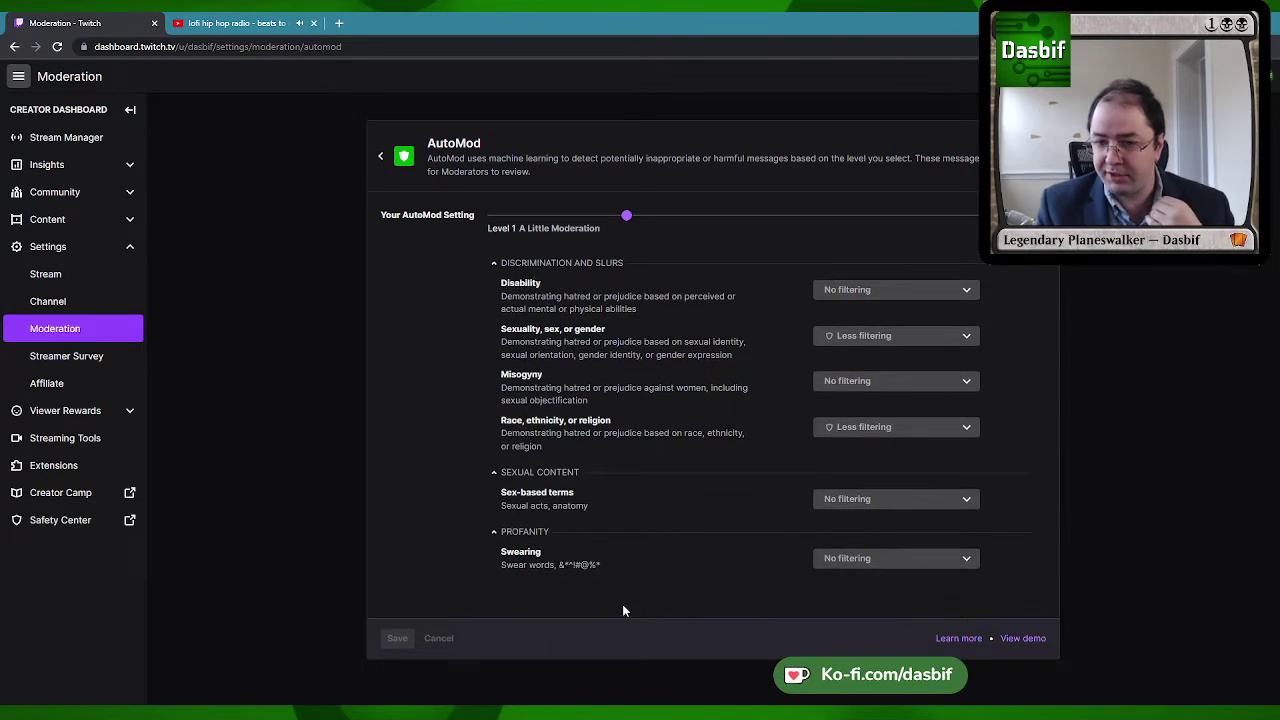
Inspect the Sex-based terms filtering levels without changing them, then review the other categories.
left_click(872, 502)
left_click(868, 500)
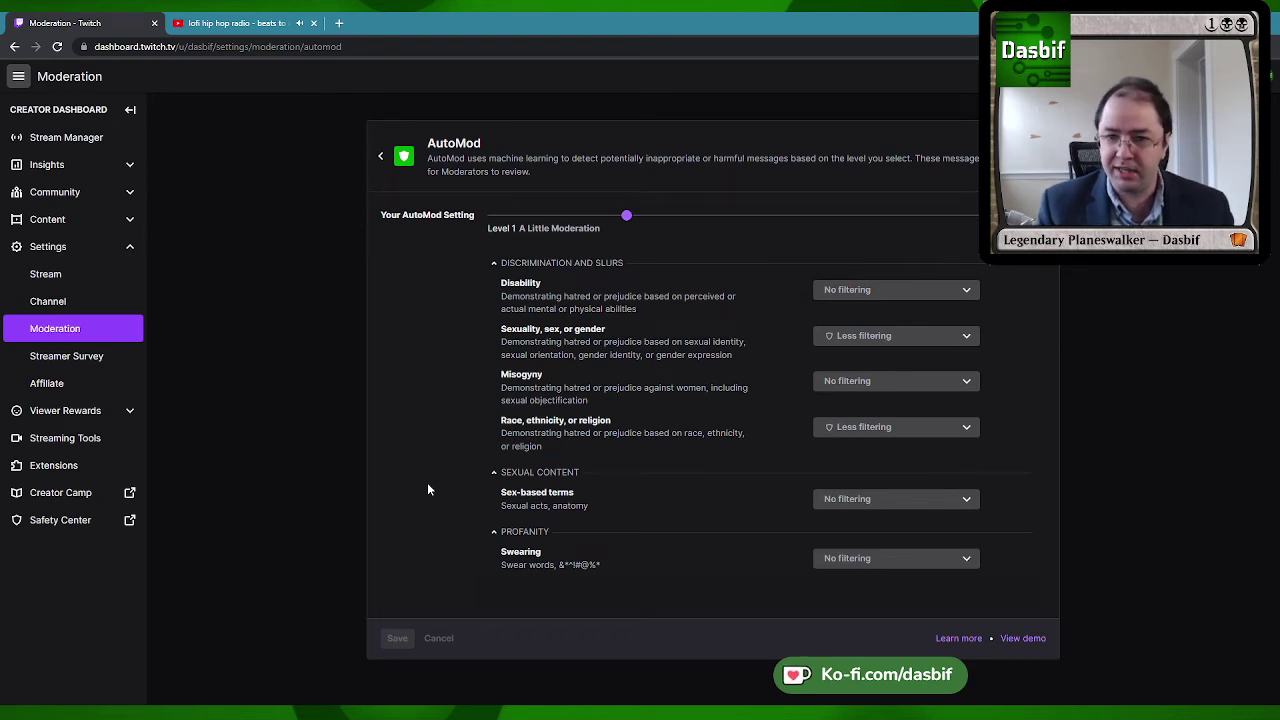
scroll(482, 451, "up", 1)
scroll(470, 452, "up", 1)
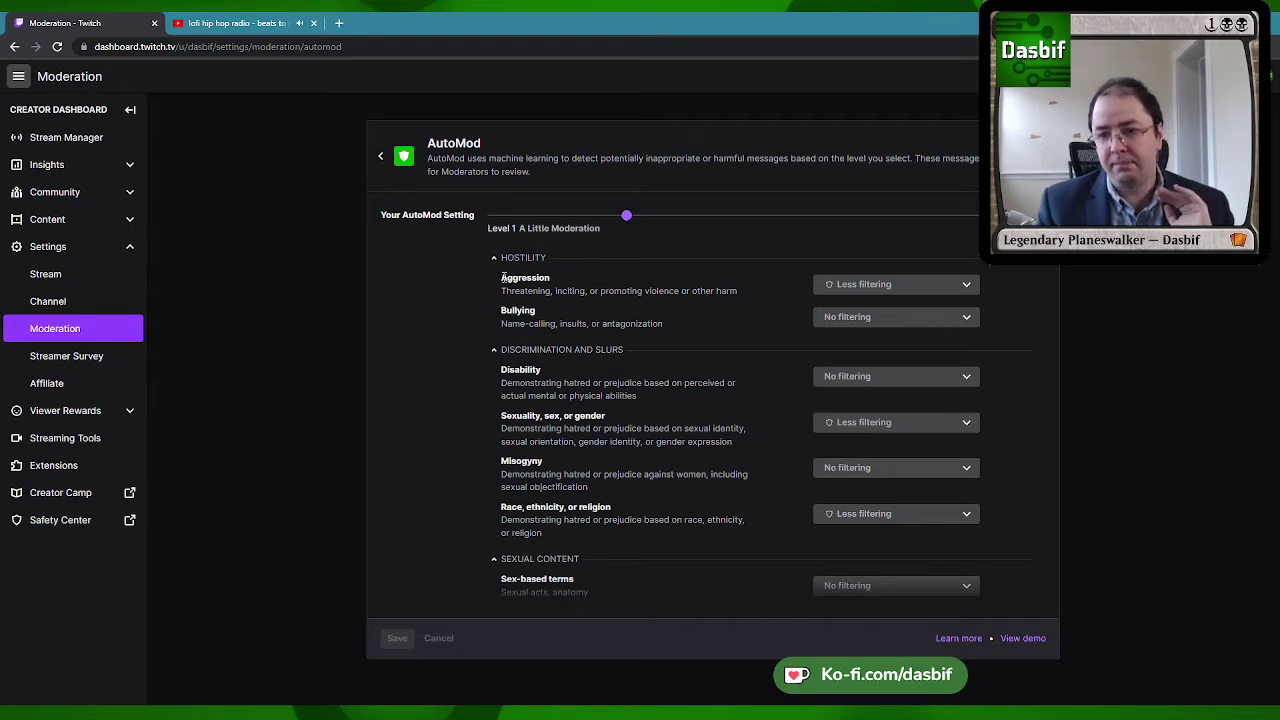
scroll(511, 346, "down", 1)
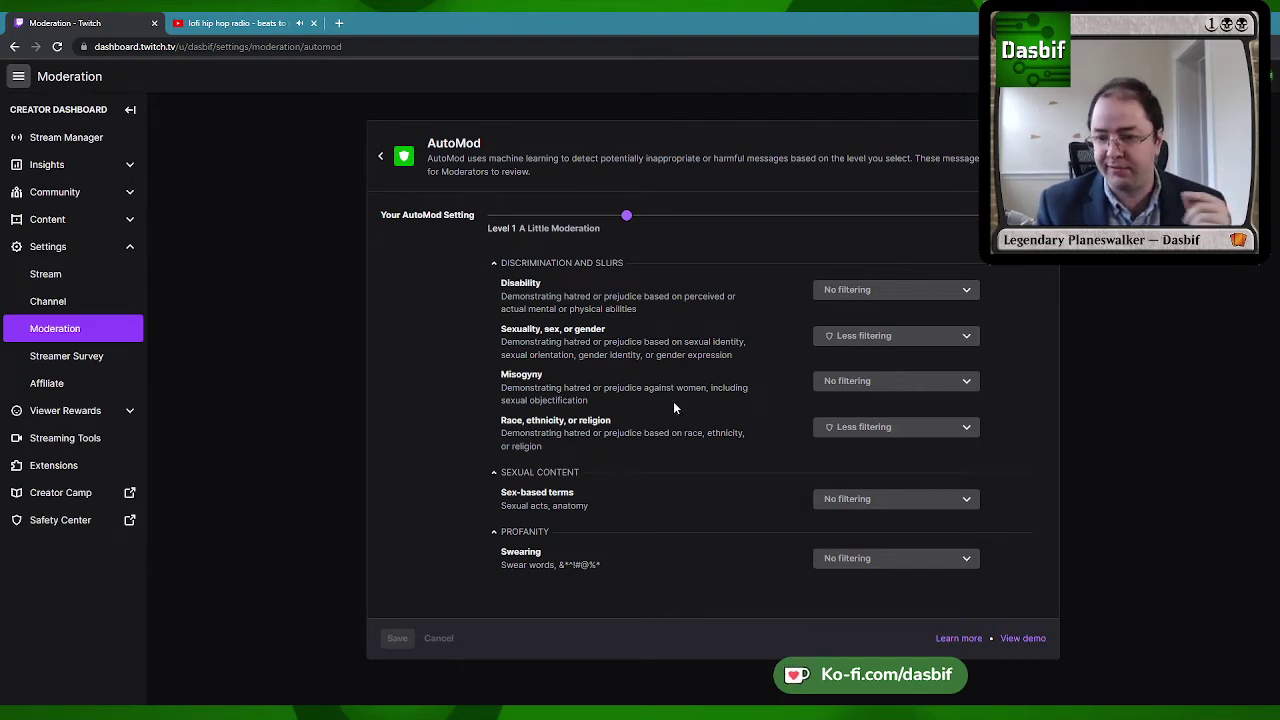
scroll(673, 406, "up", 2)
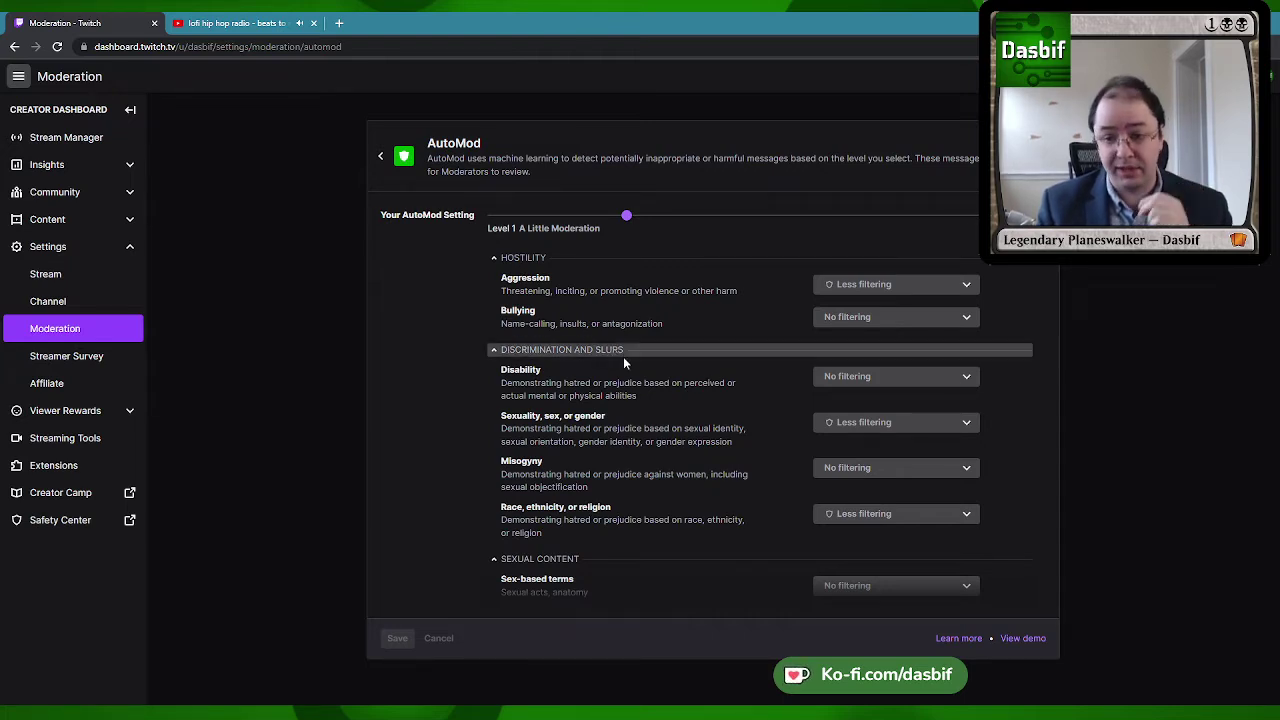
Go back from AutoMod to the Moderation overview showing Ban Evasion Detection at Level 2.
left_click(380, 160)
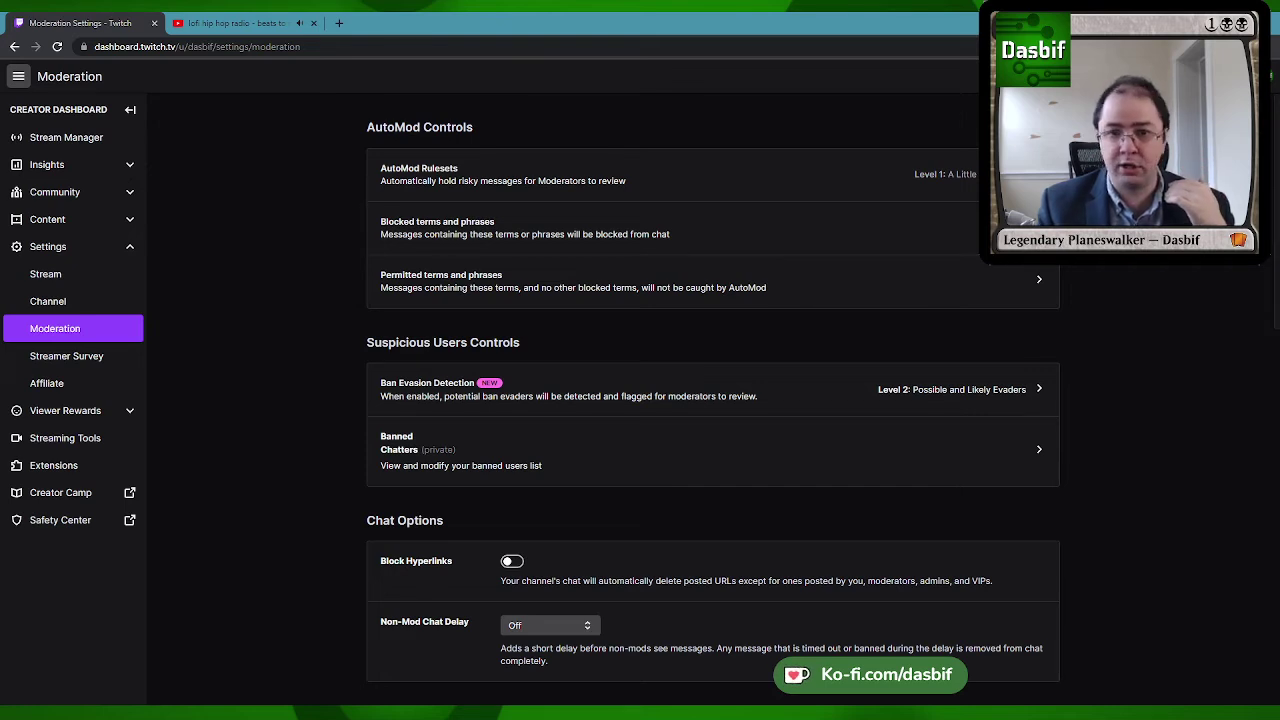
Post 'joggers' in channel chat from a new Stream Manager tab, then close that tab.
middle_click(66, 137)
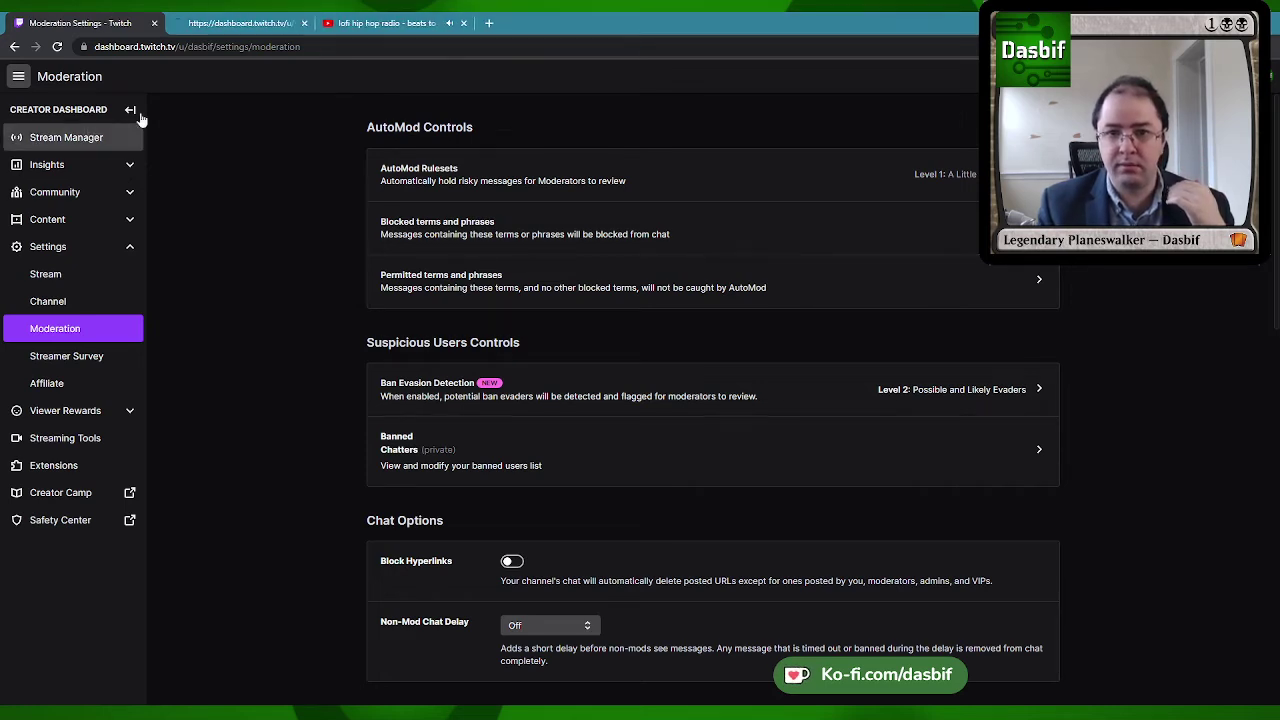
left_click(230, 22)
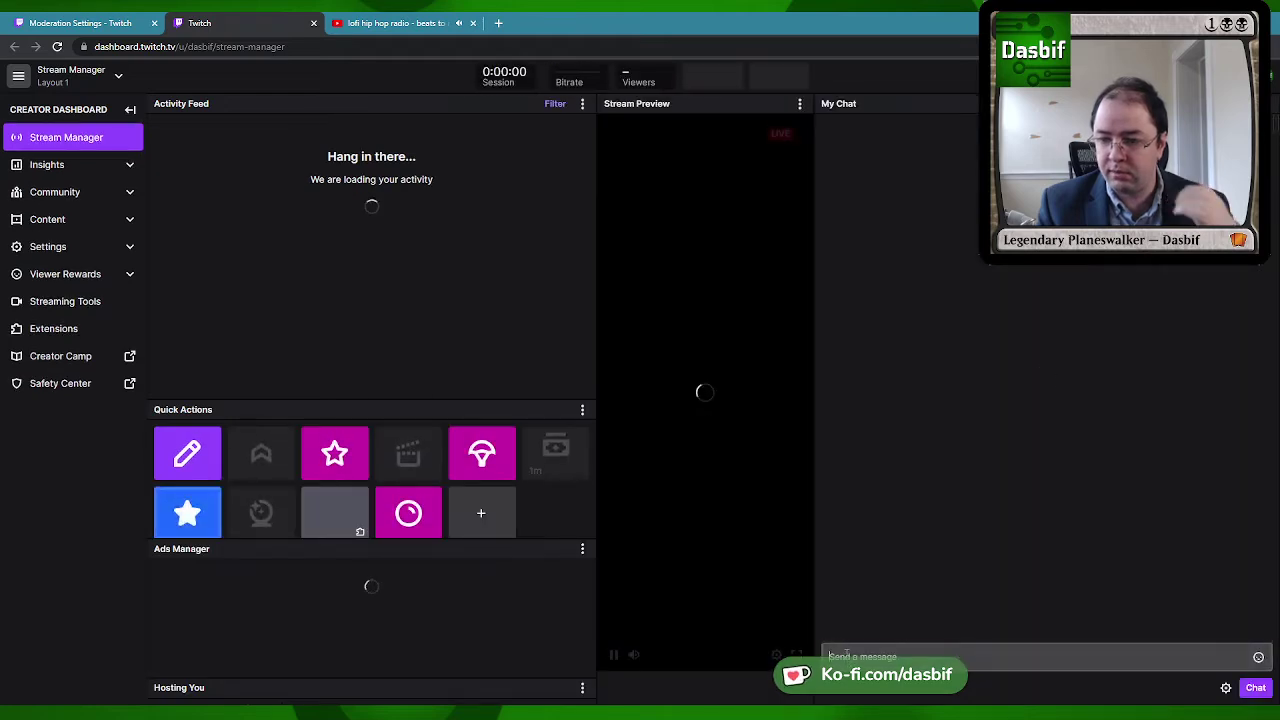
left_click(846, 655)
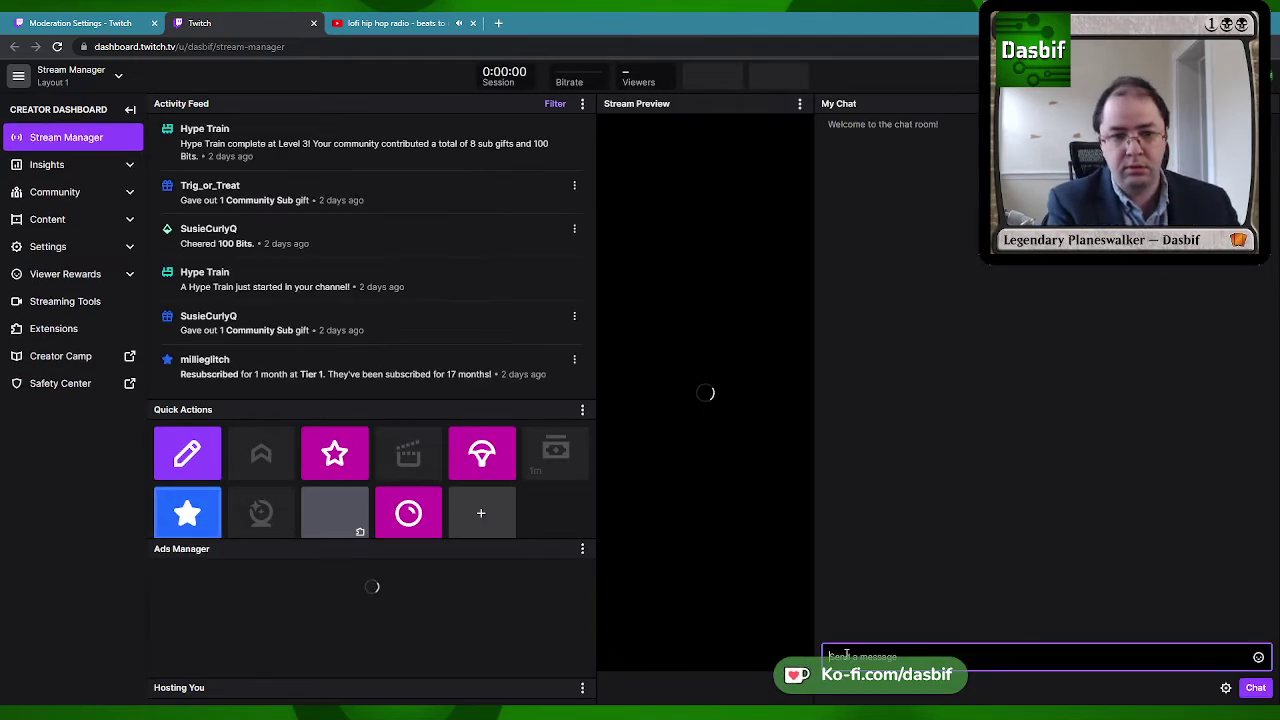
type("joggers")
key("Return")
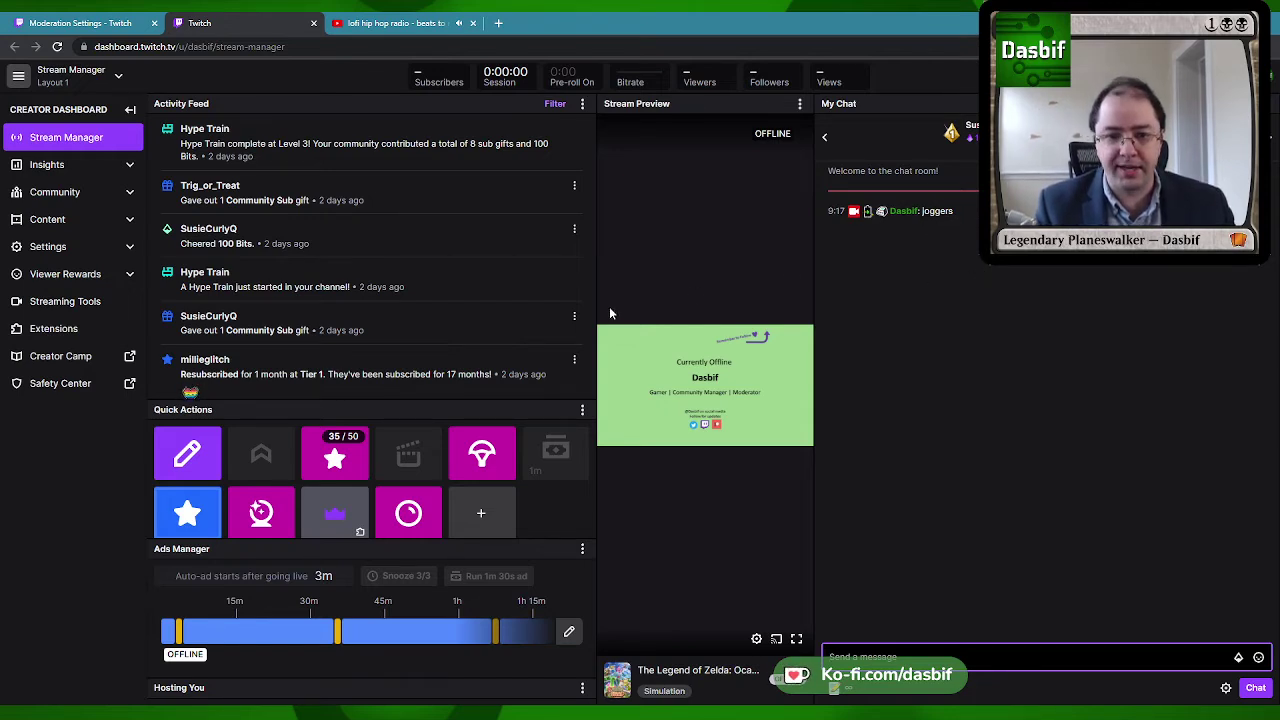
key("ctrl+w")
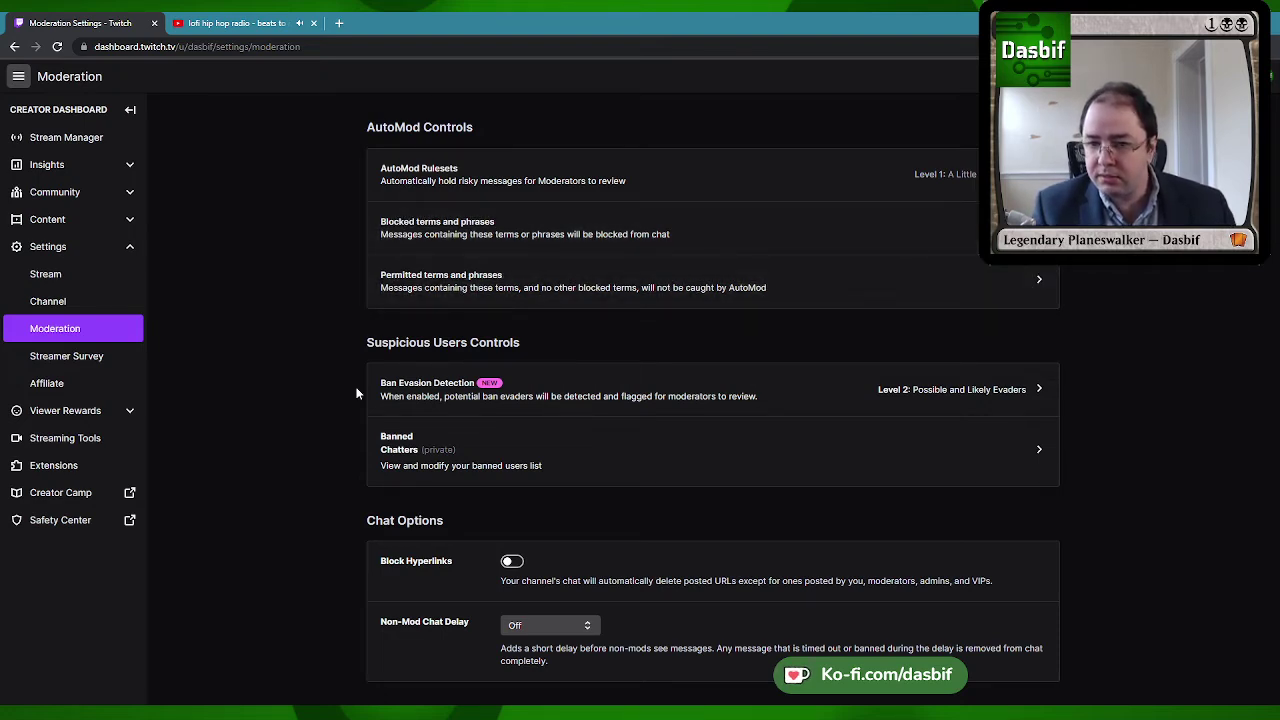
Open Ban Evasion Detection and check the Likely Evaders dropdown, leaving it on Restricted.
left_click(533, 396)
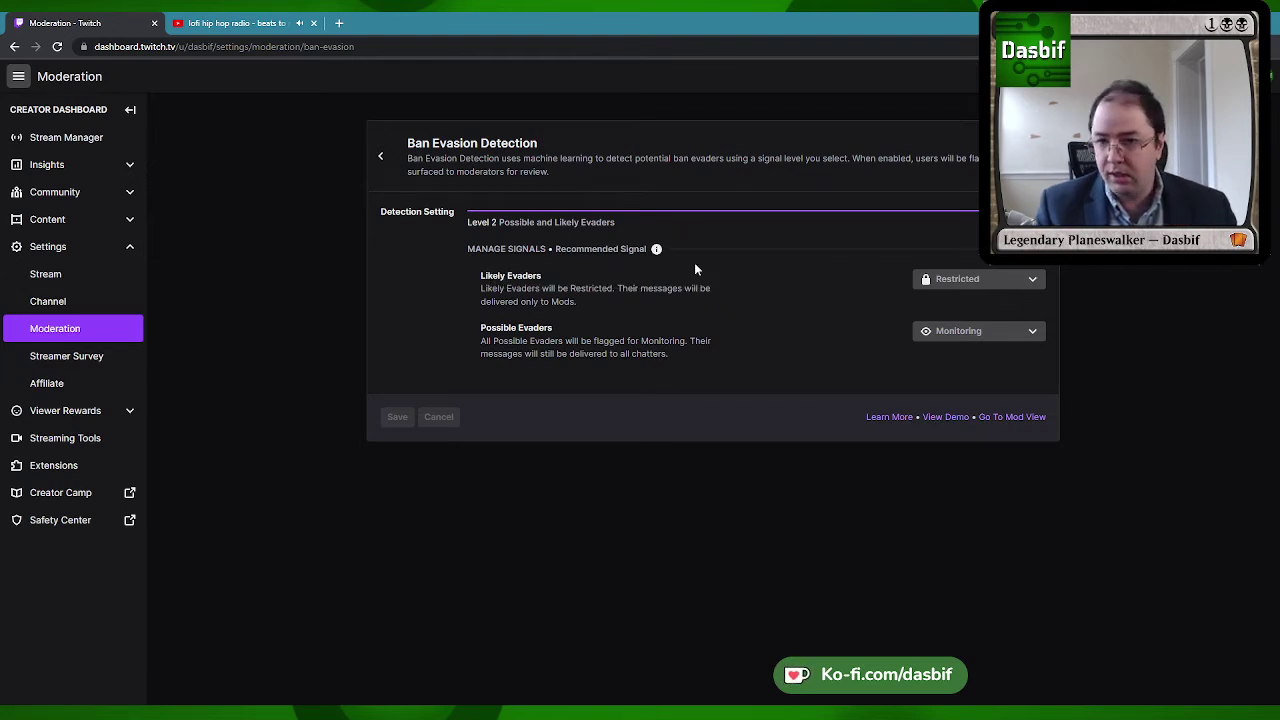
left_click(966, 282)
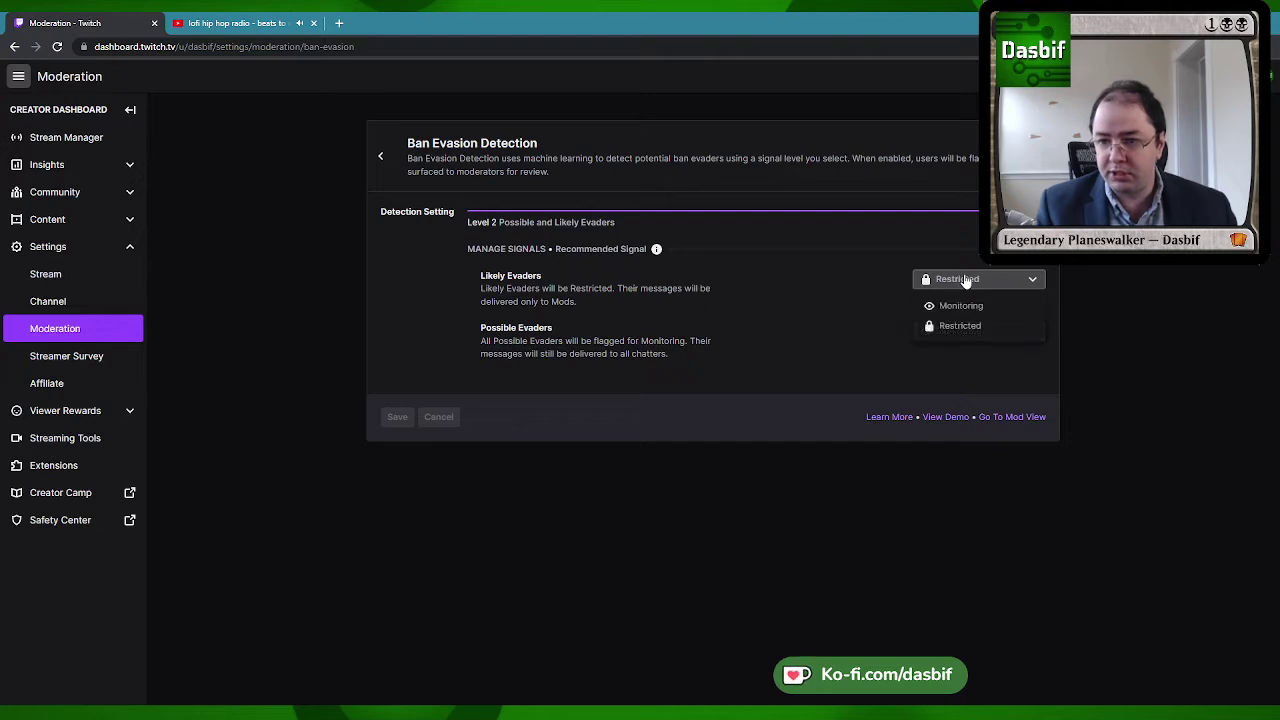
key("Escape")
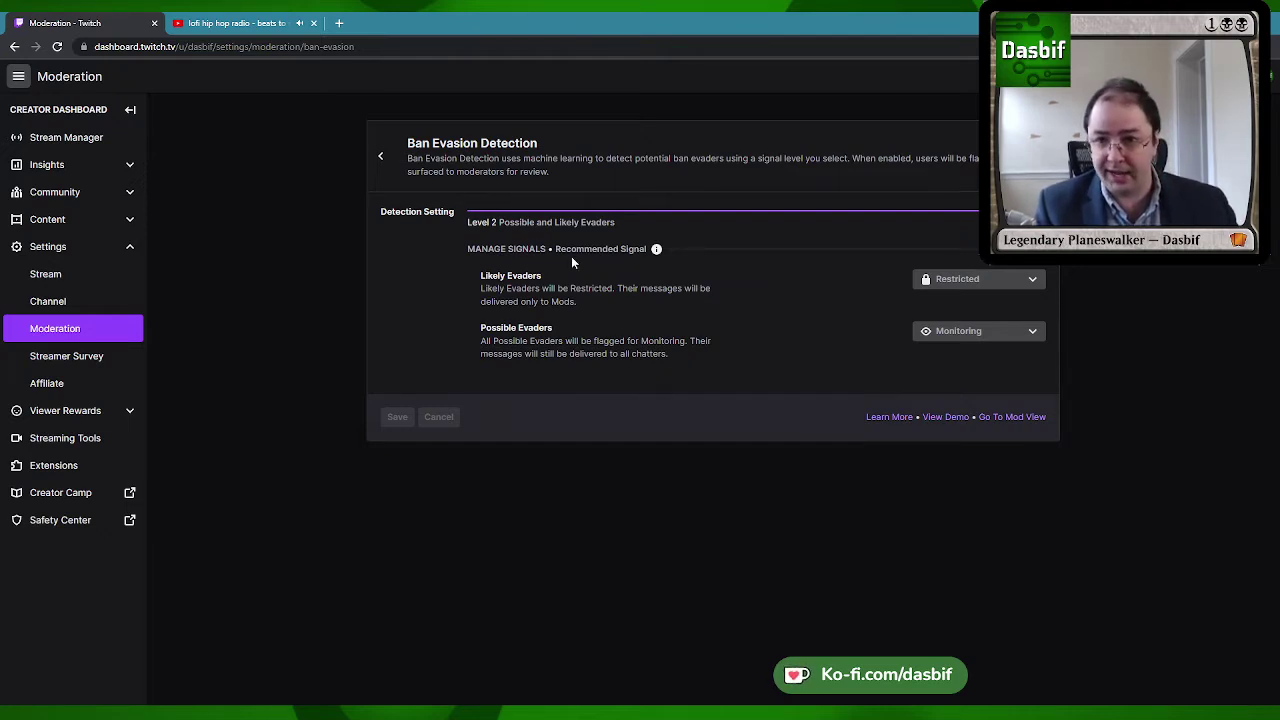
left_click(1004, 284)
left_click(1099, 262)
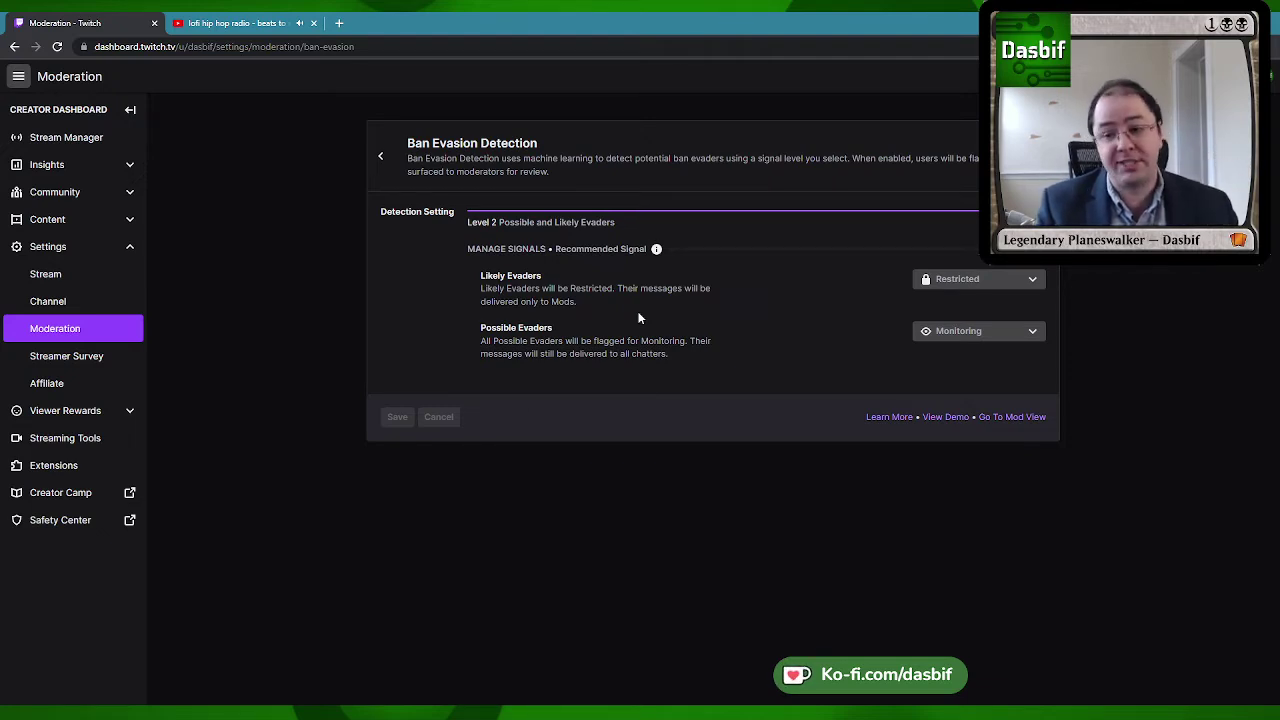
Leave Ban Evasion Detection and scroll the Moderation page to Chat Options and email verification.
left_click(381, 156)
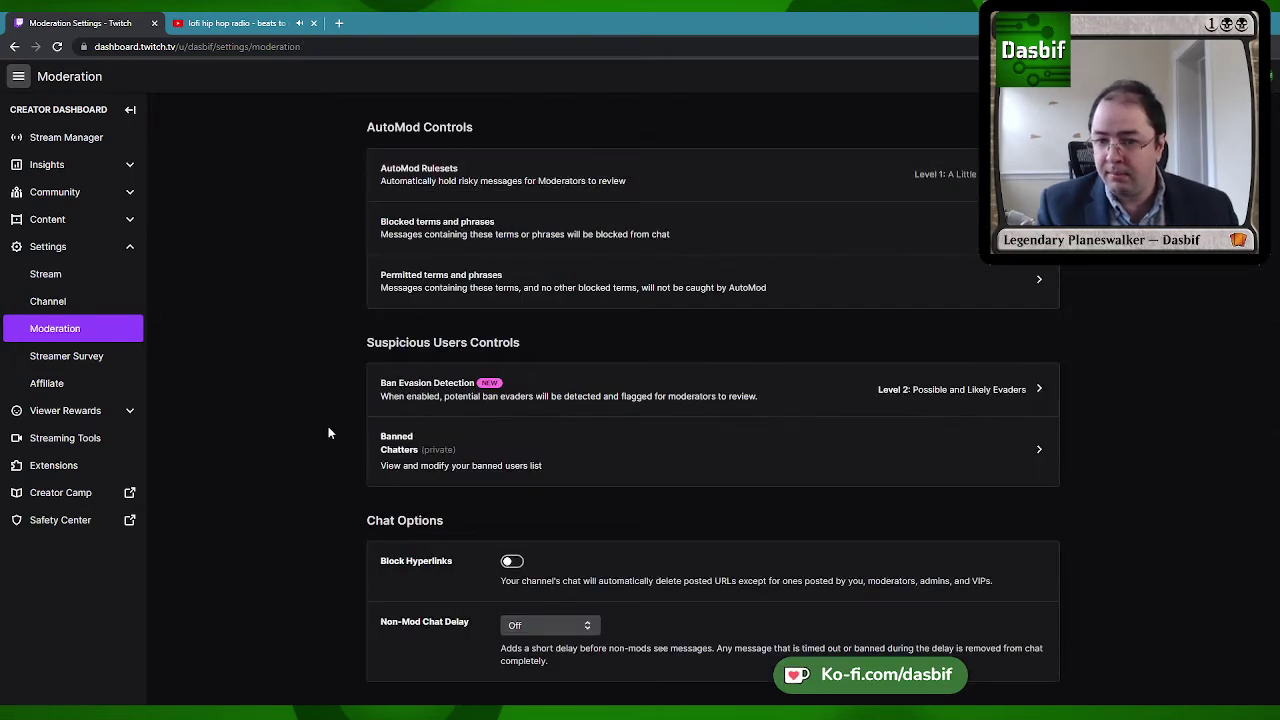
scroll(339, 410, "down", 3)
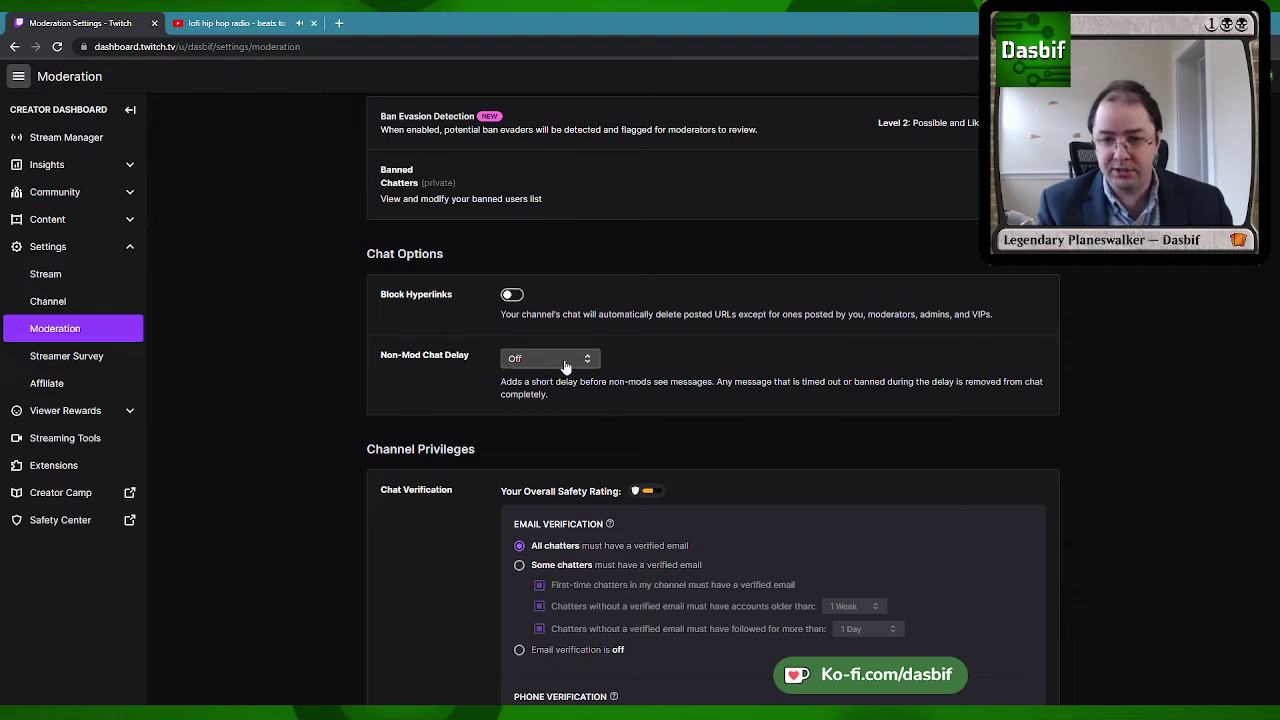
left_click(565, 364)
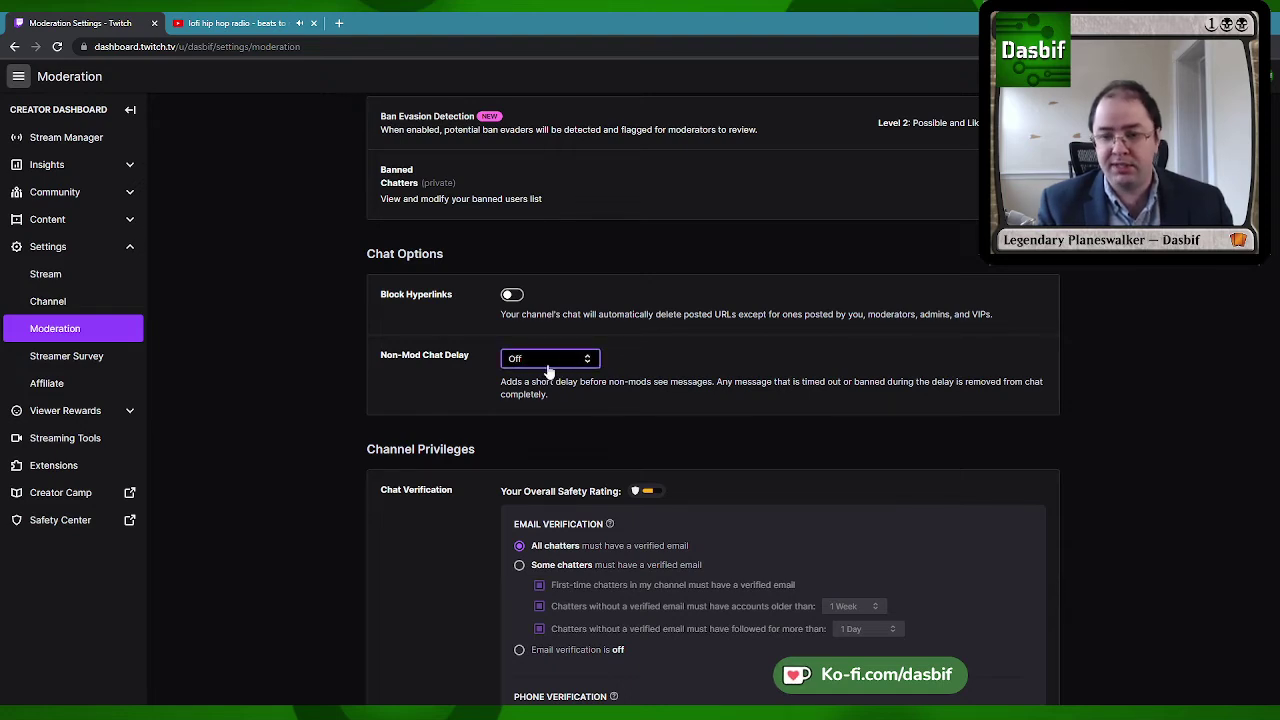
left_click(576, 338)
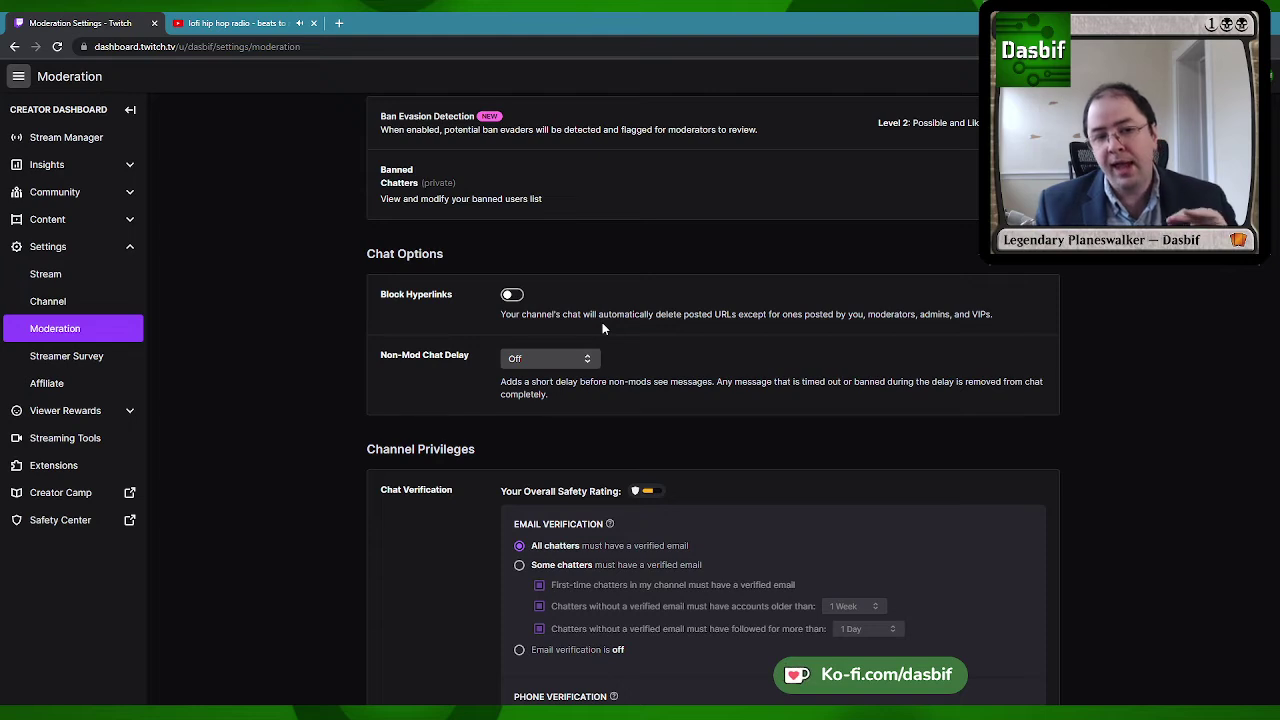
left_click(557, 357)
key("Down")
key("Down")
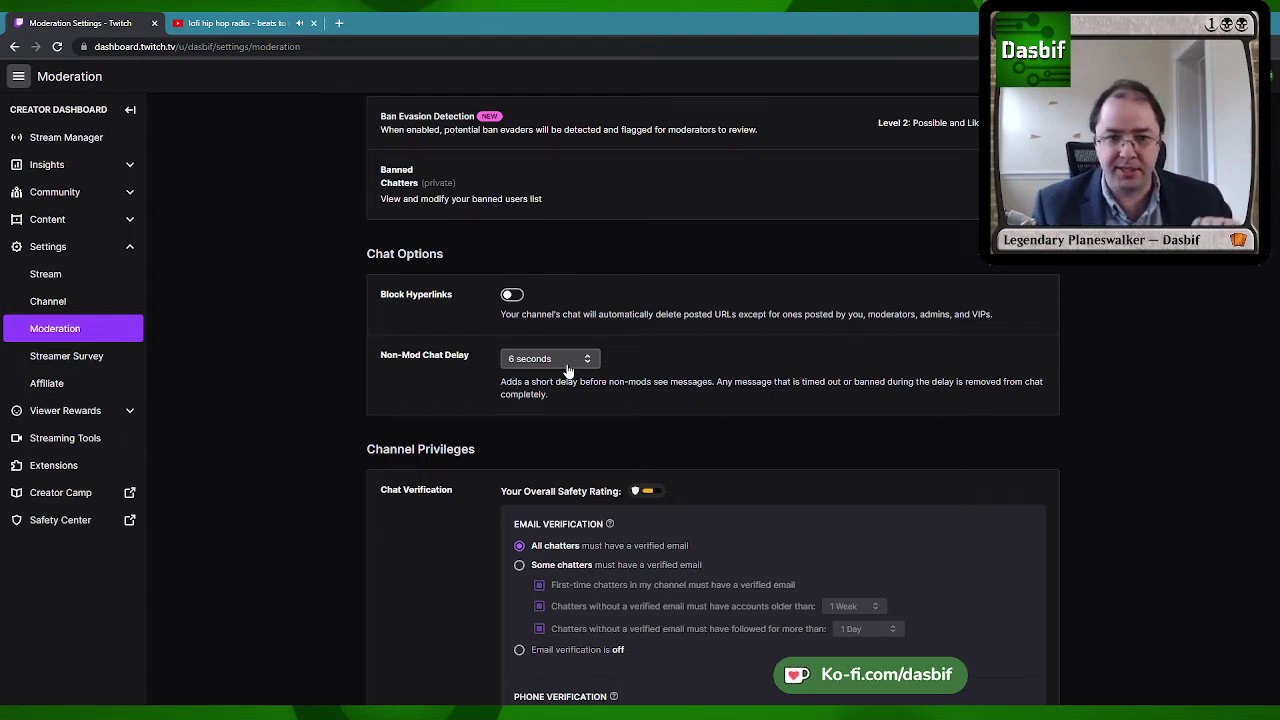
left_click(567, 362)
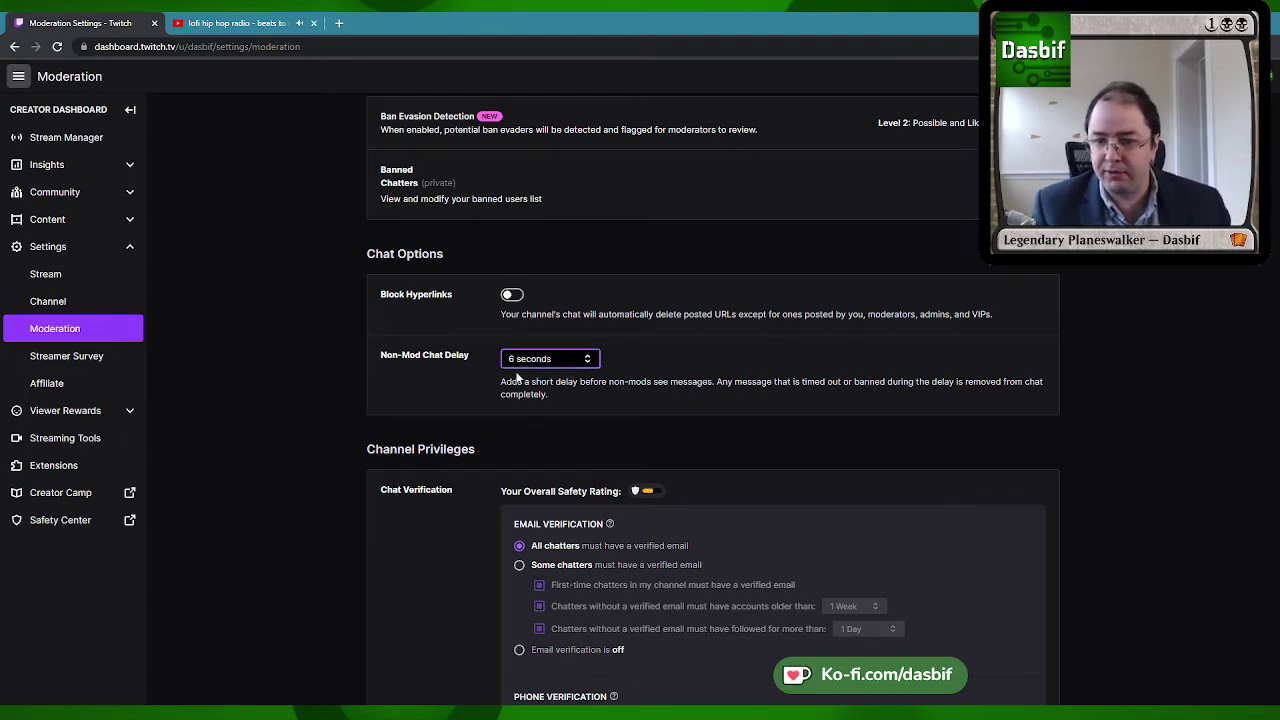
left_click(519, 378)
scroll(327, 369, "down", 3)
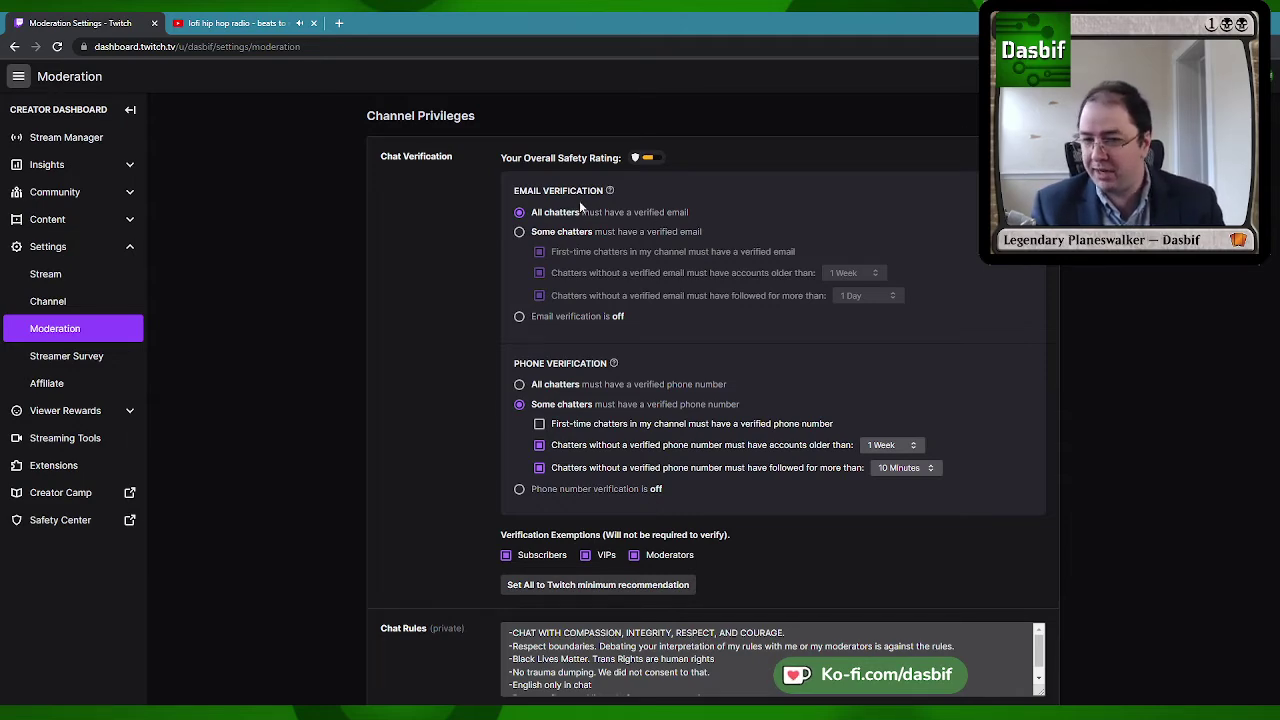
scroll(445, 229, "down", 1)
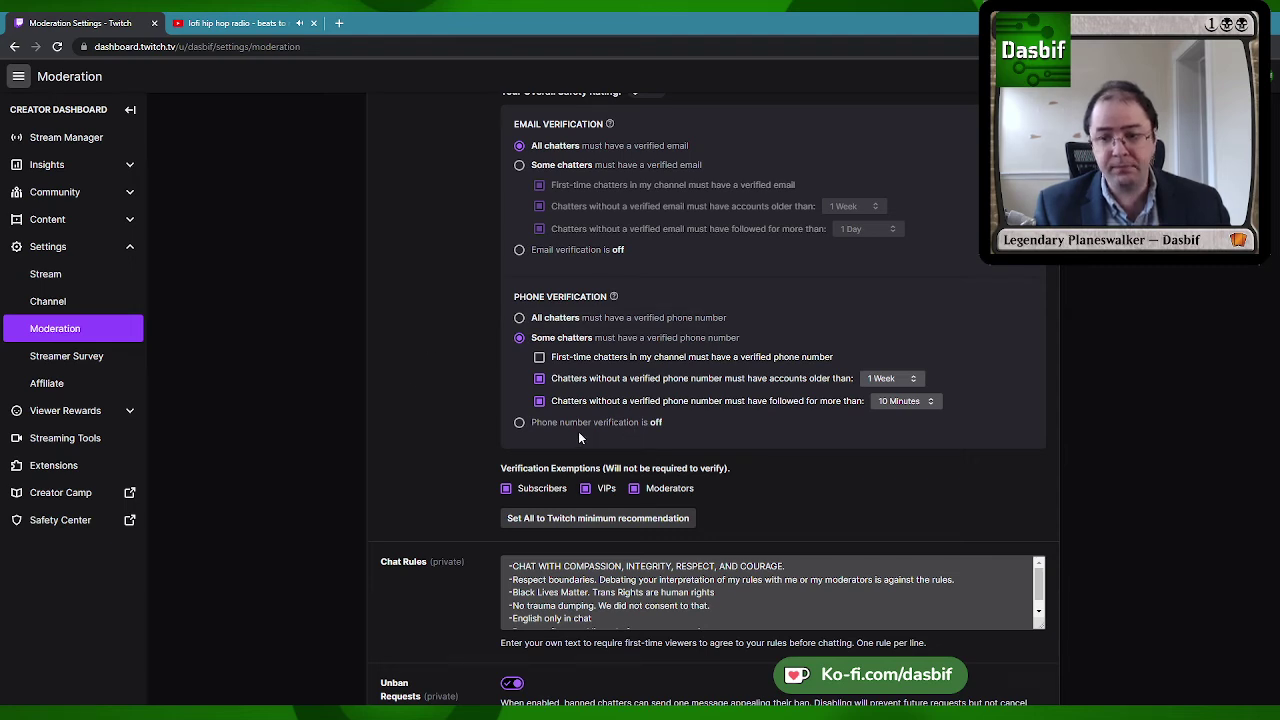
left_click(585, 488)
left_click(506, 488)
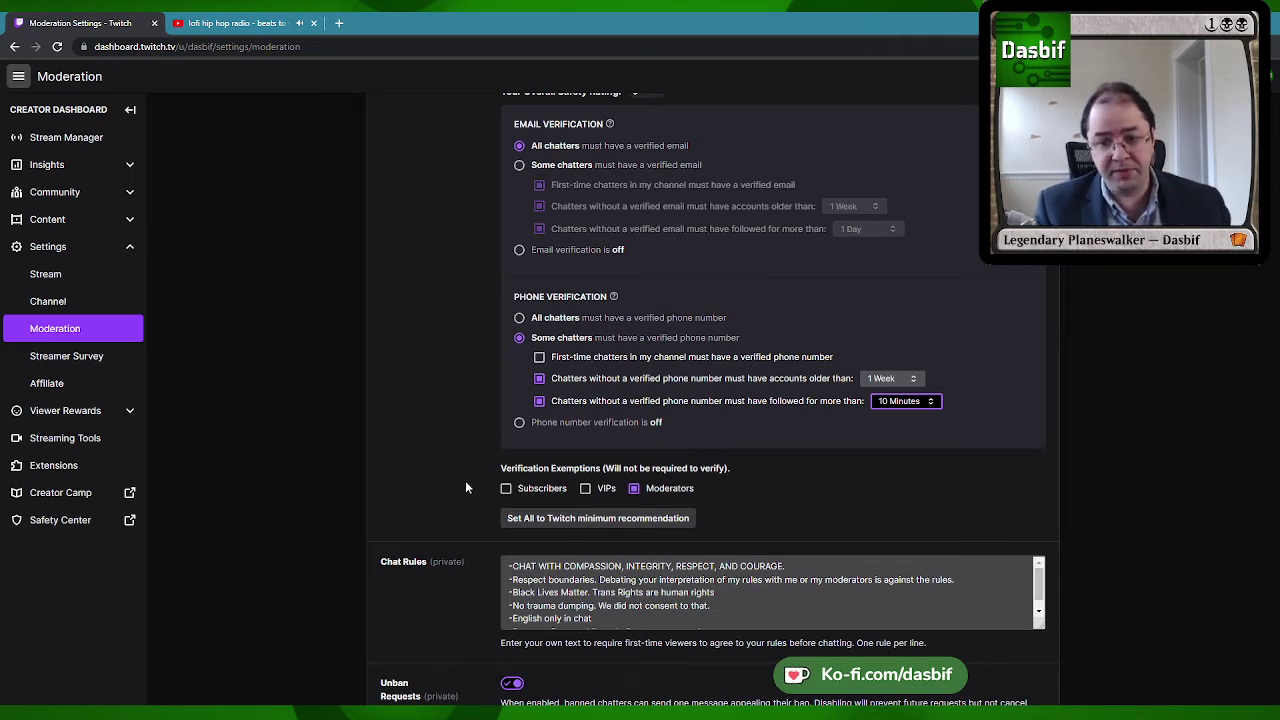
left_click(585, 490)
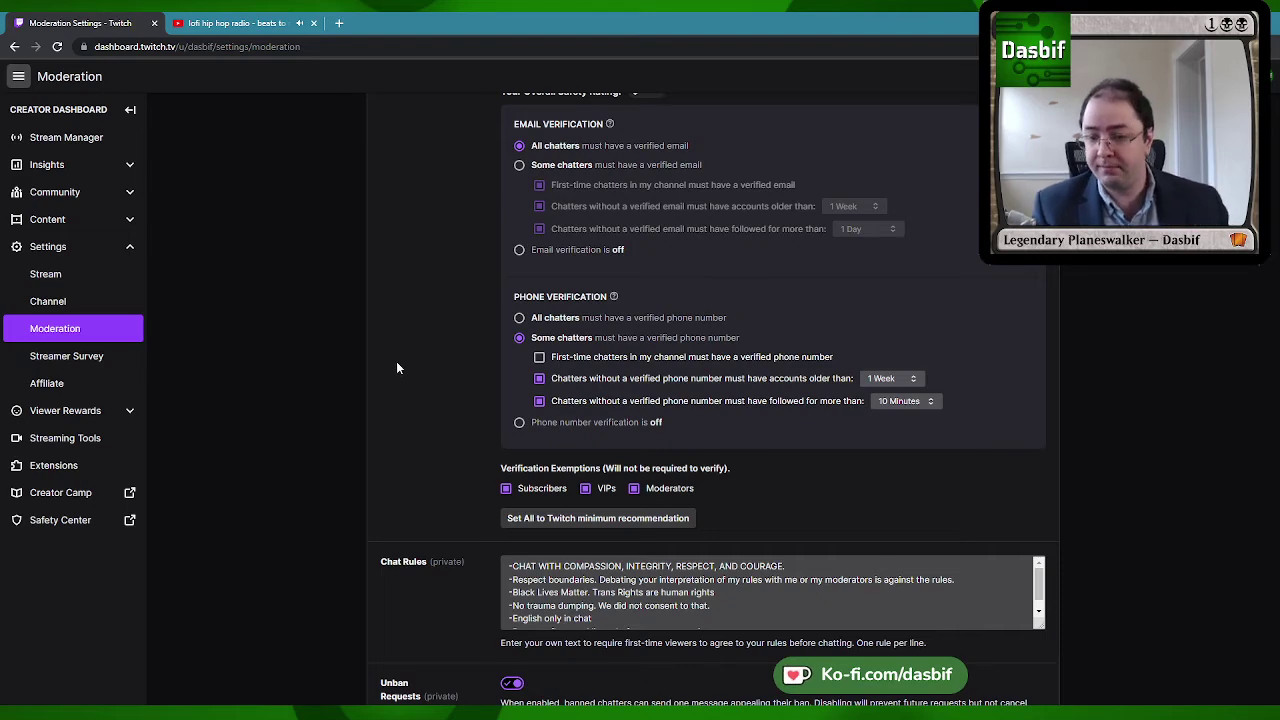
scroll(393, 360, "down", 2)
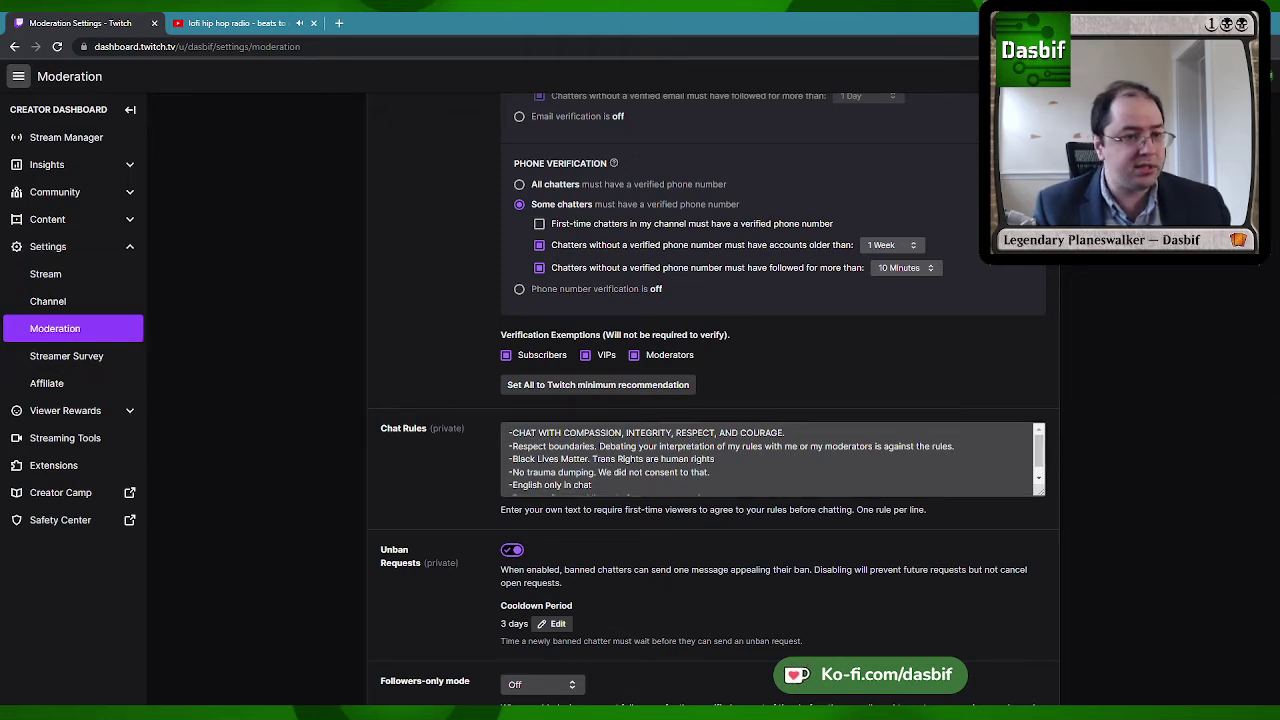
middle_click(57, 137)
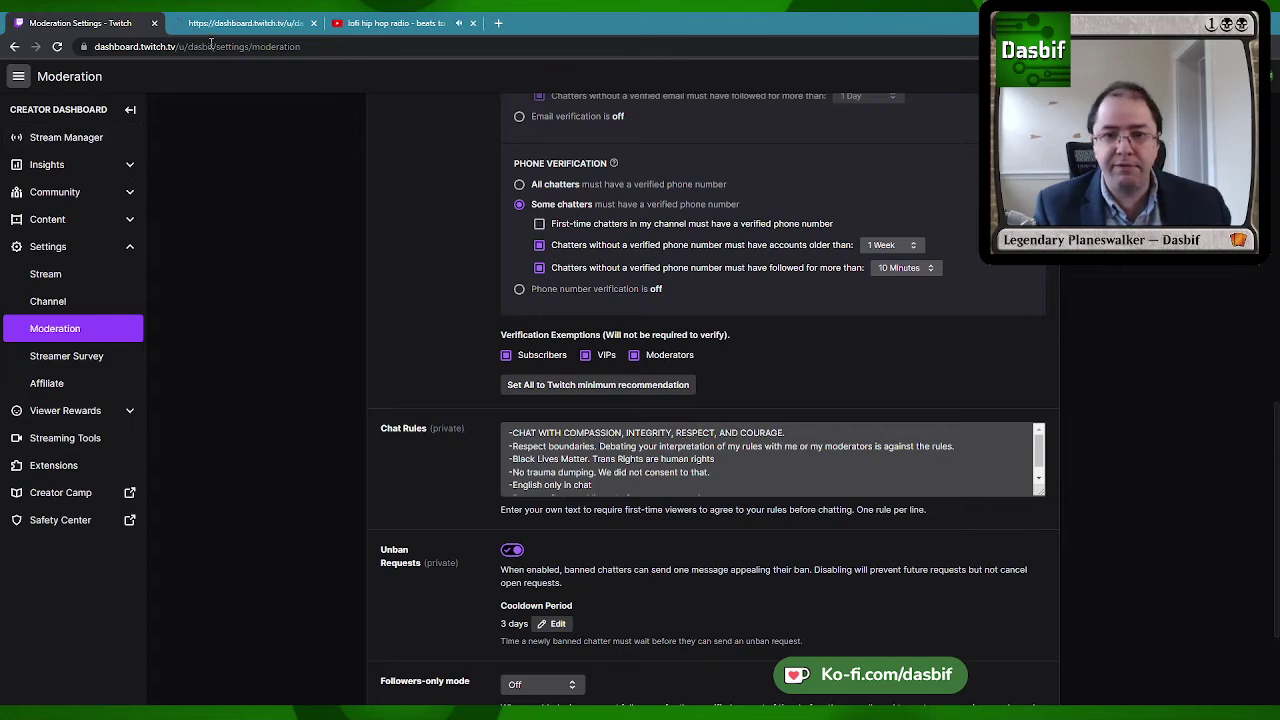
left_click(224, 25)
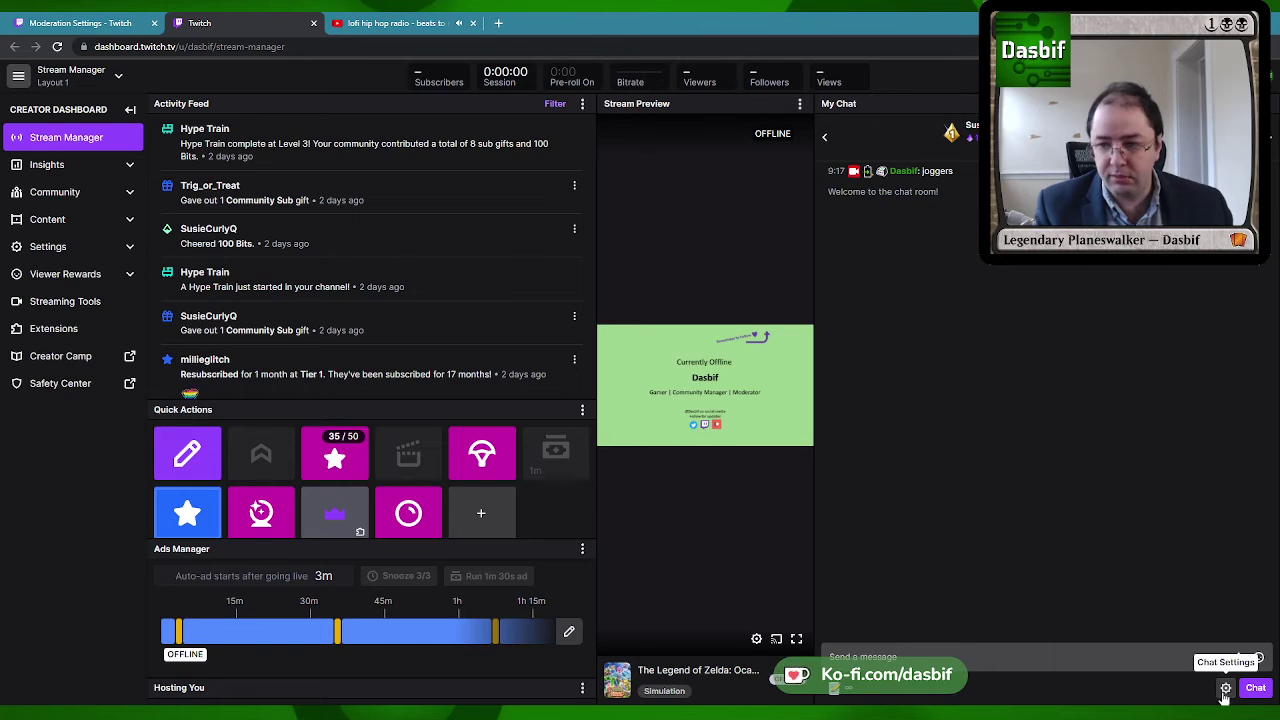
left_click(1225, 688)
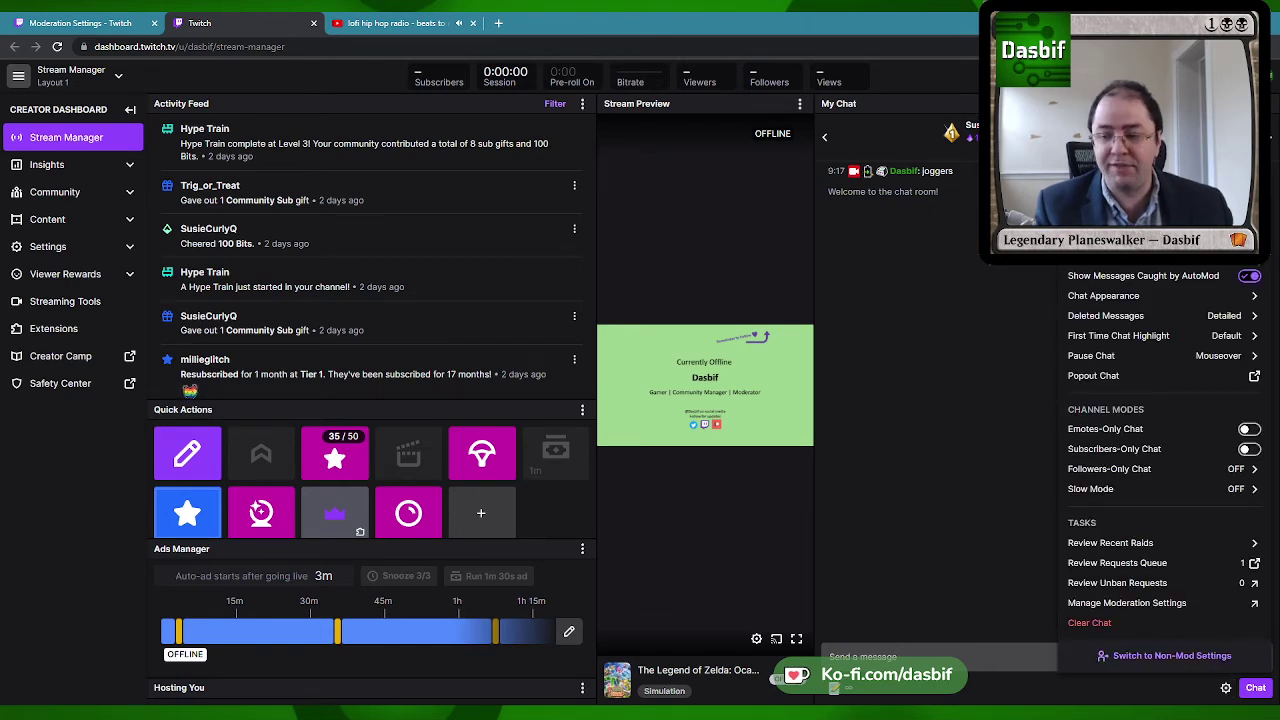
left_click(1138, 660)
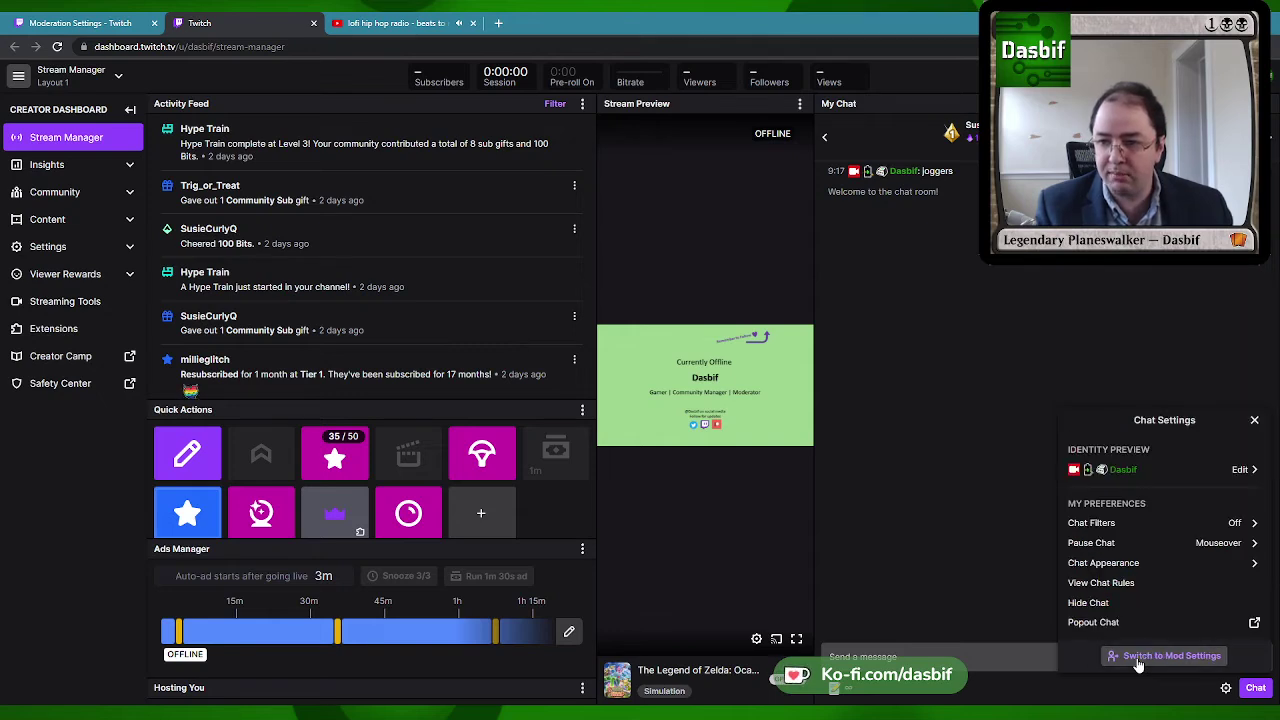
left_click(1133, 589)
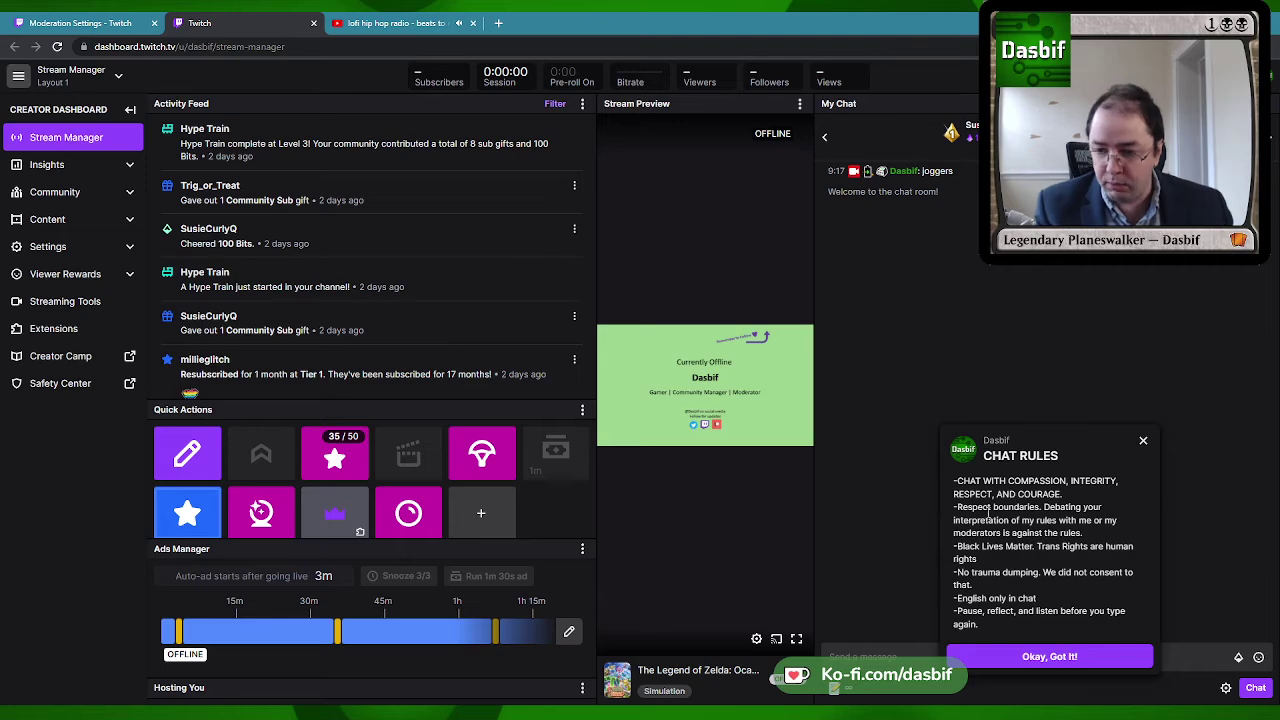
left_click(1012, 656)
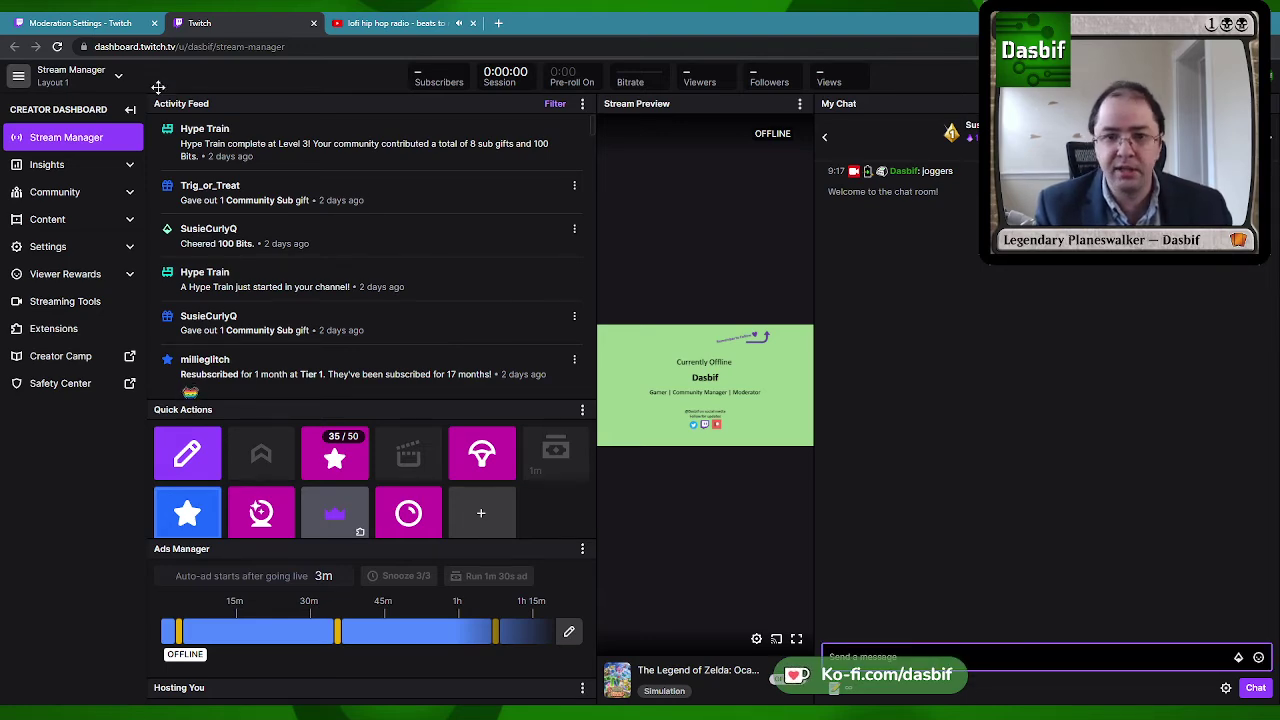
left_click(88, 23)
middle_click(188, 23)
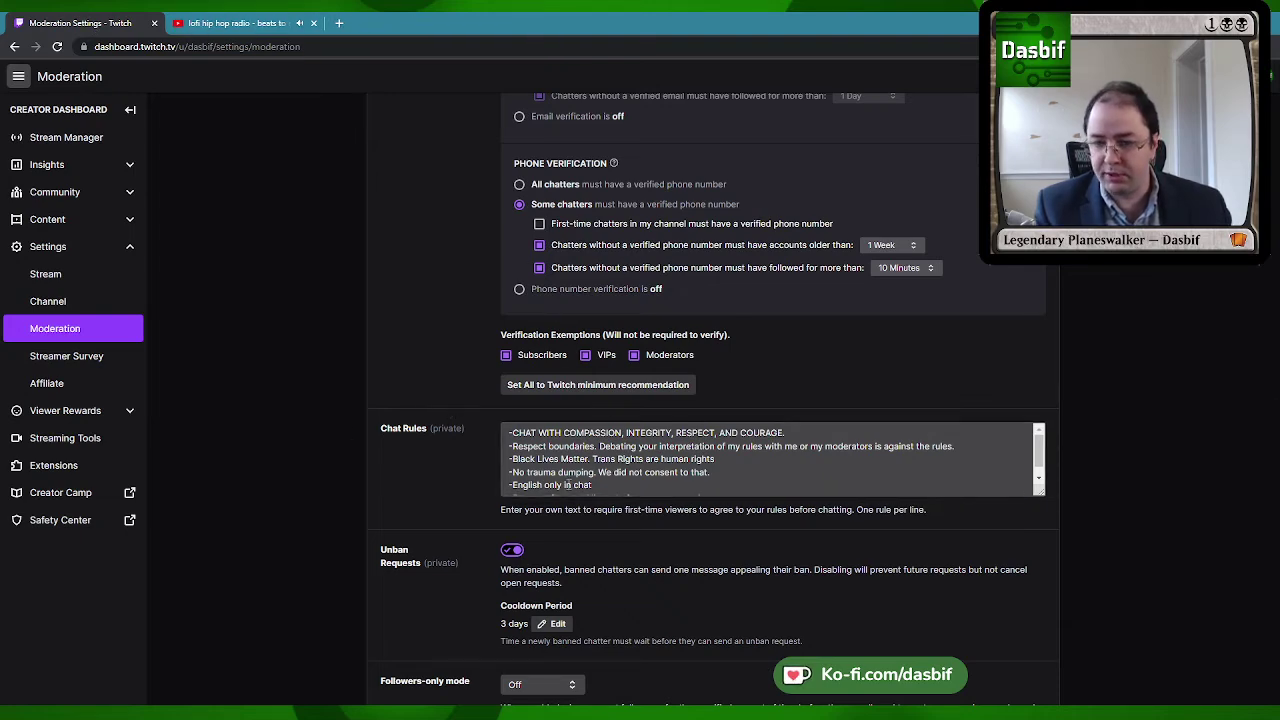
scroll(410, 476, "down", 2)
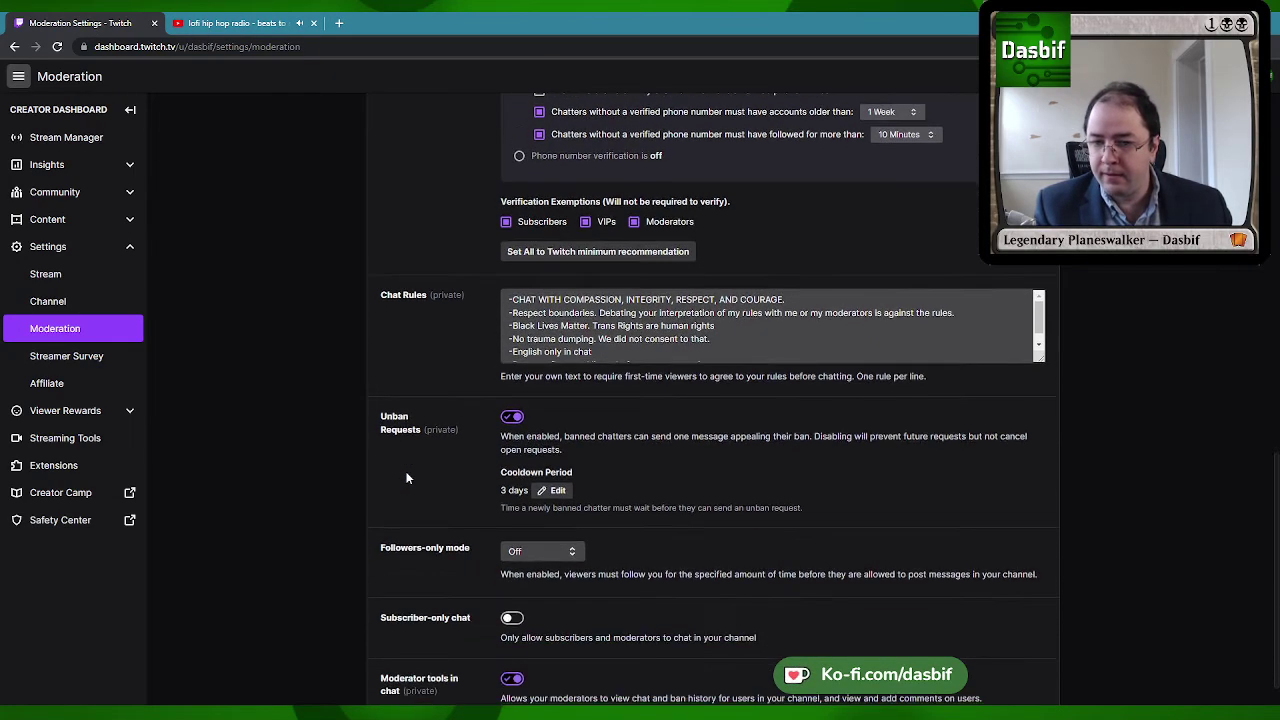
scroll(406, 478, "down", 1)
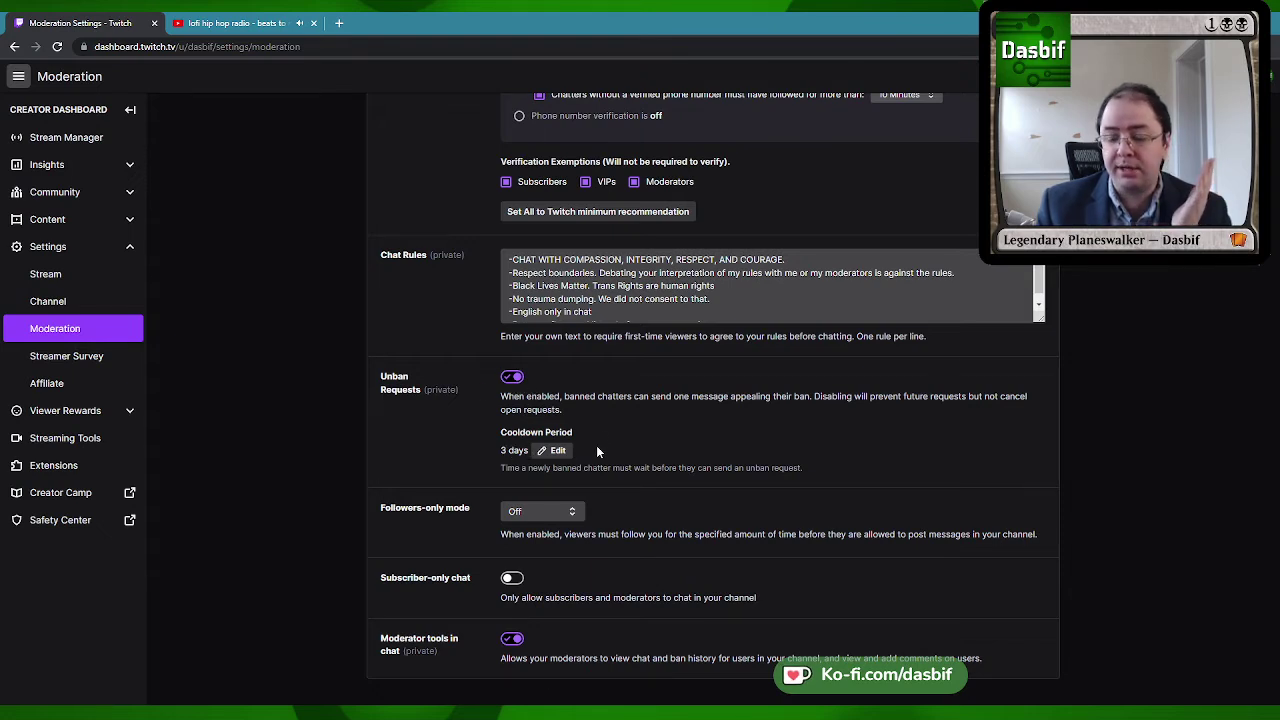
left_click(551, 451)
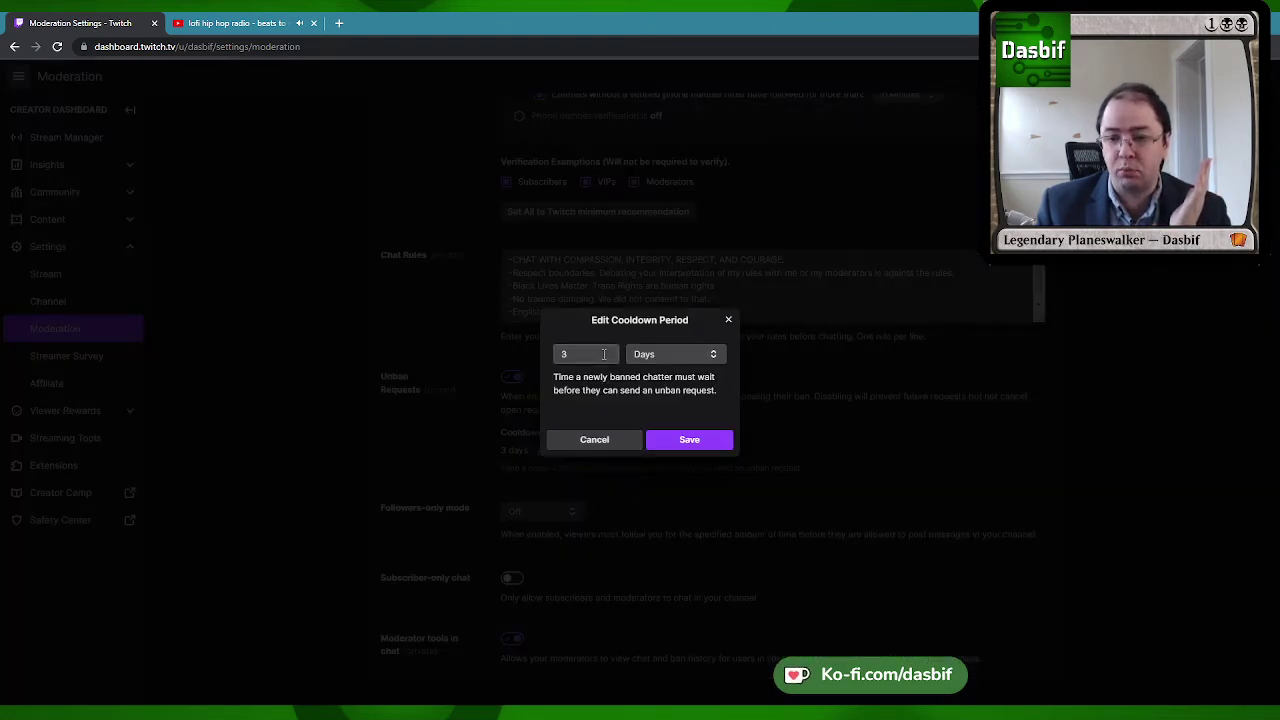
left_click(661, 357)
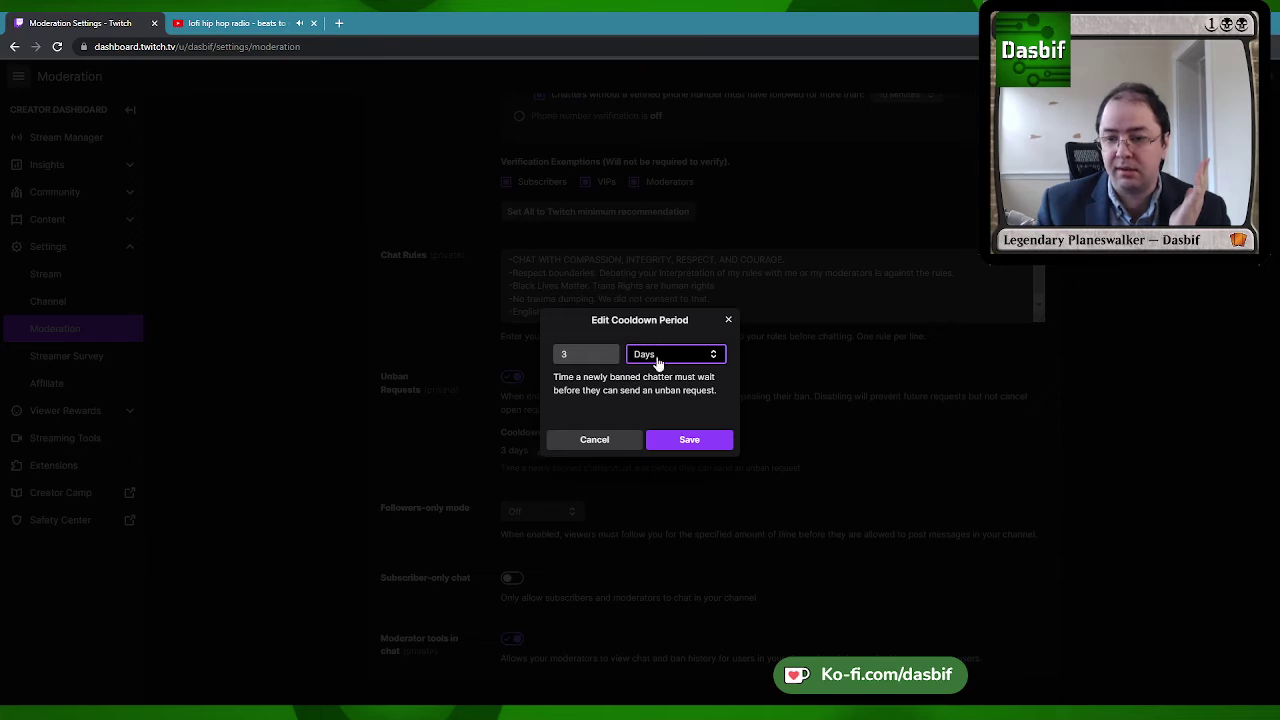
left_click(603, 336)
left_click(728, 320)
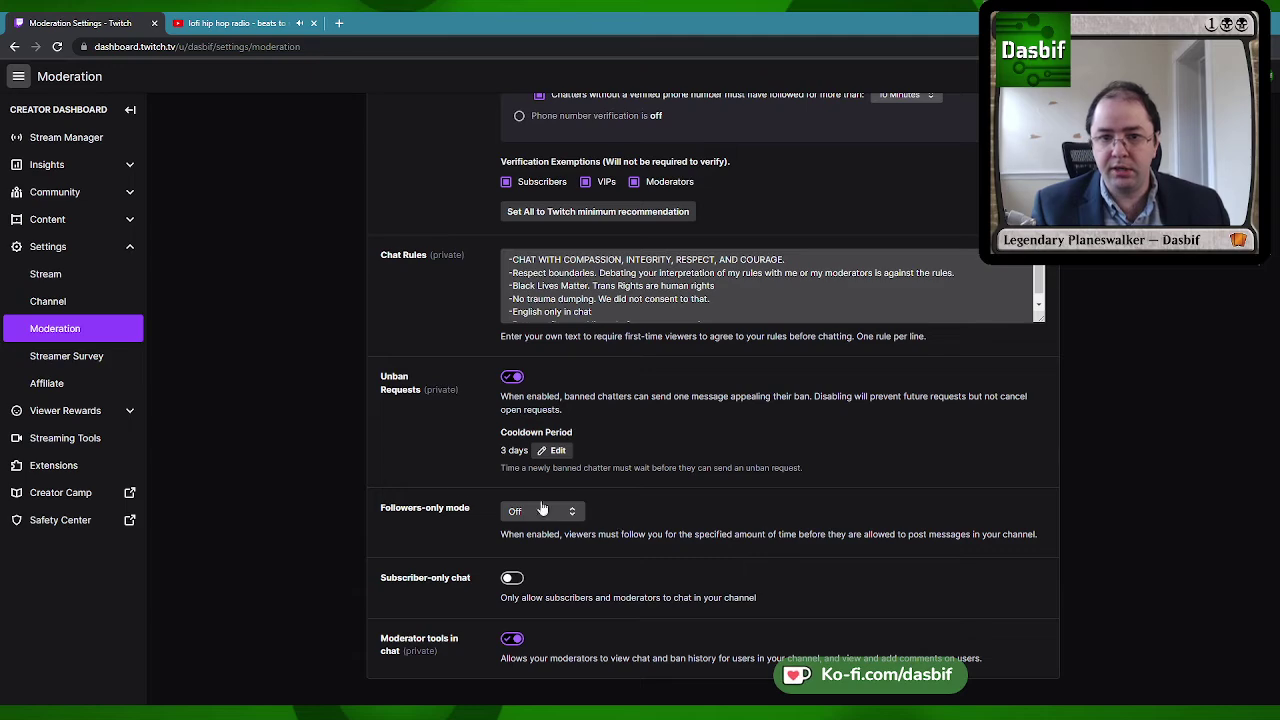
Open Stream Manager in a new tab and send a /followers 600 chat command.
middle_click(76, 147)
left_click(213, 22)
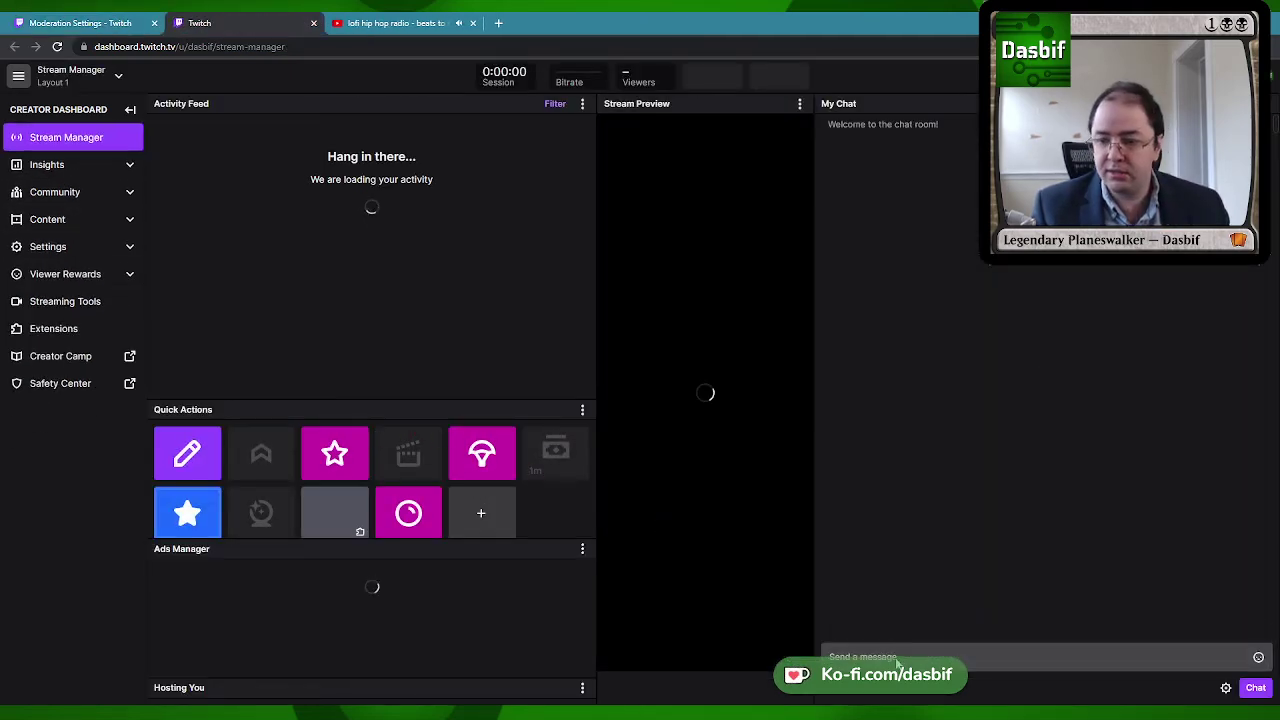
left_click(897, 658)
type("/fo")
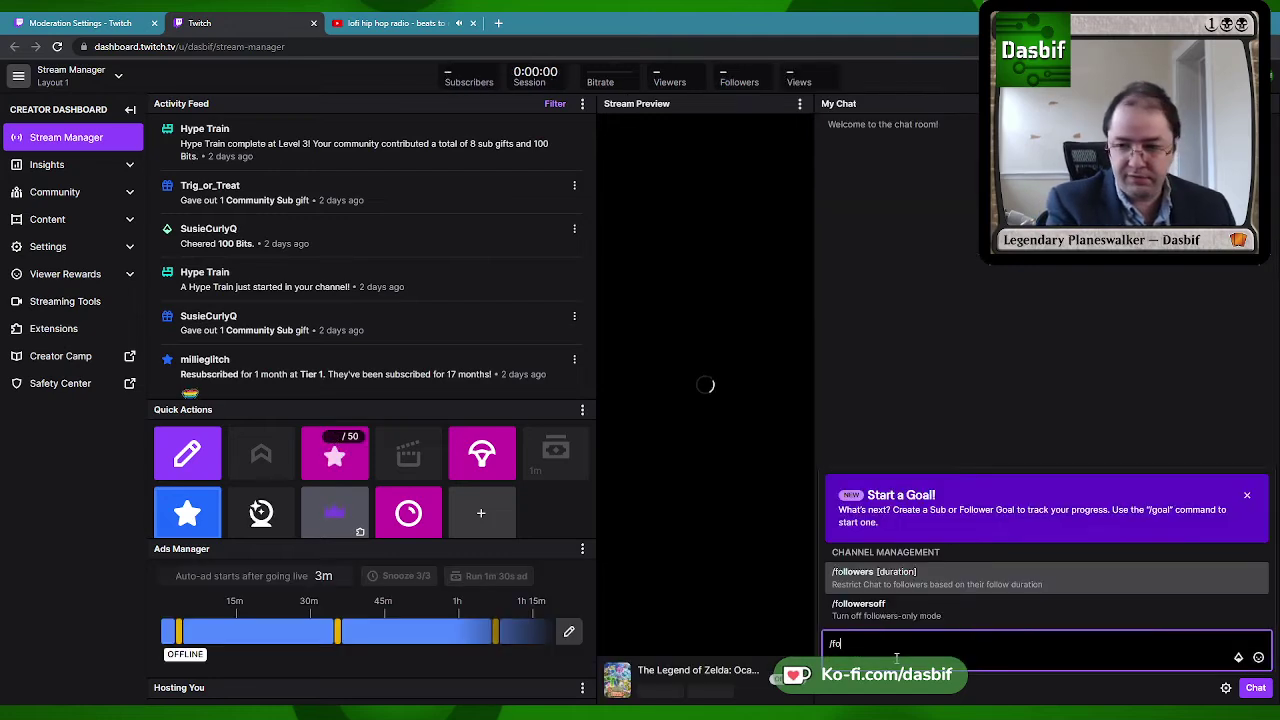
type("llowers")
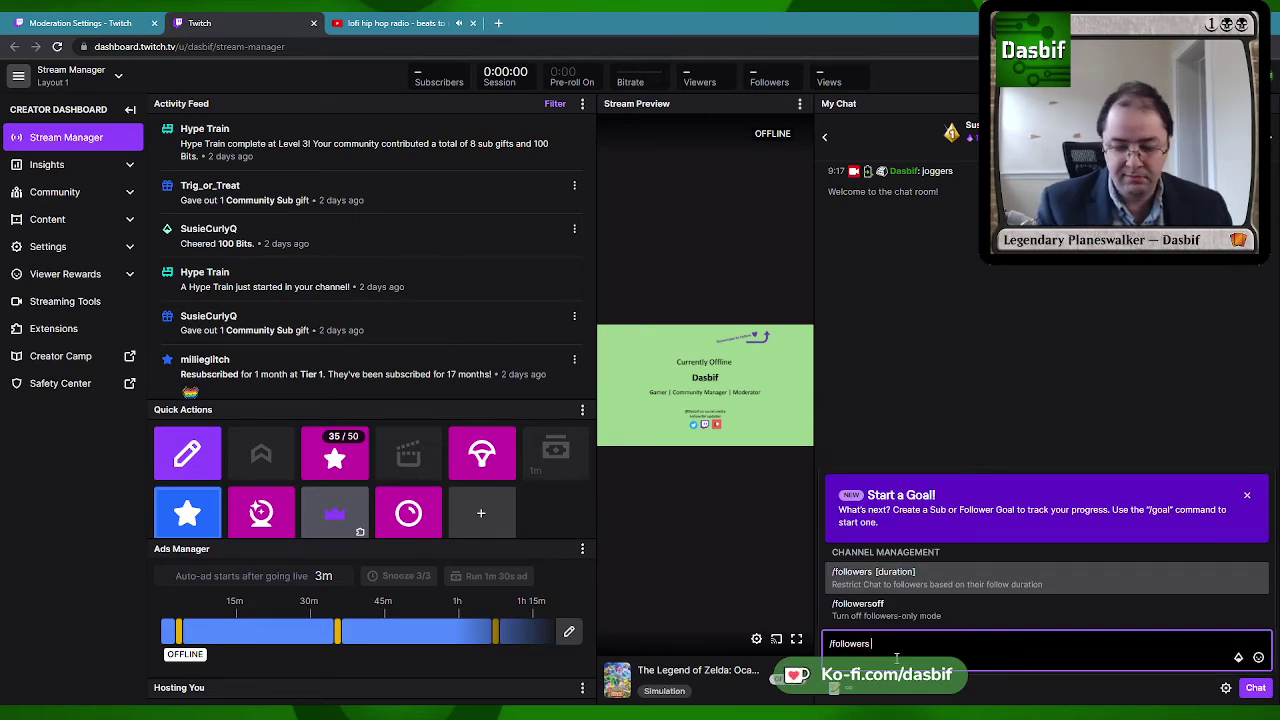
type("600")
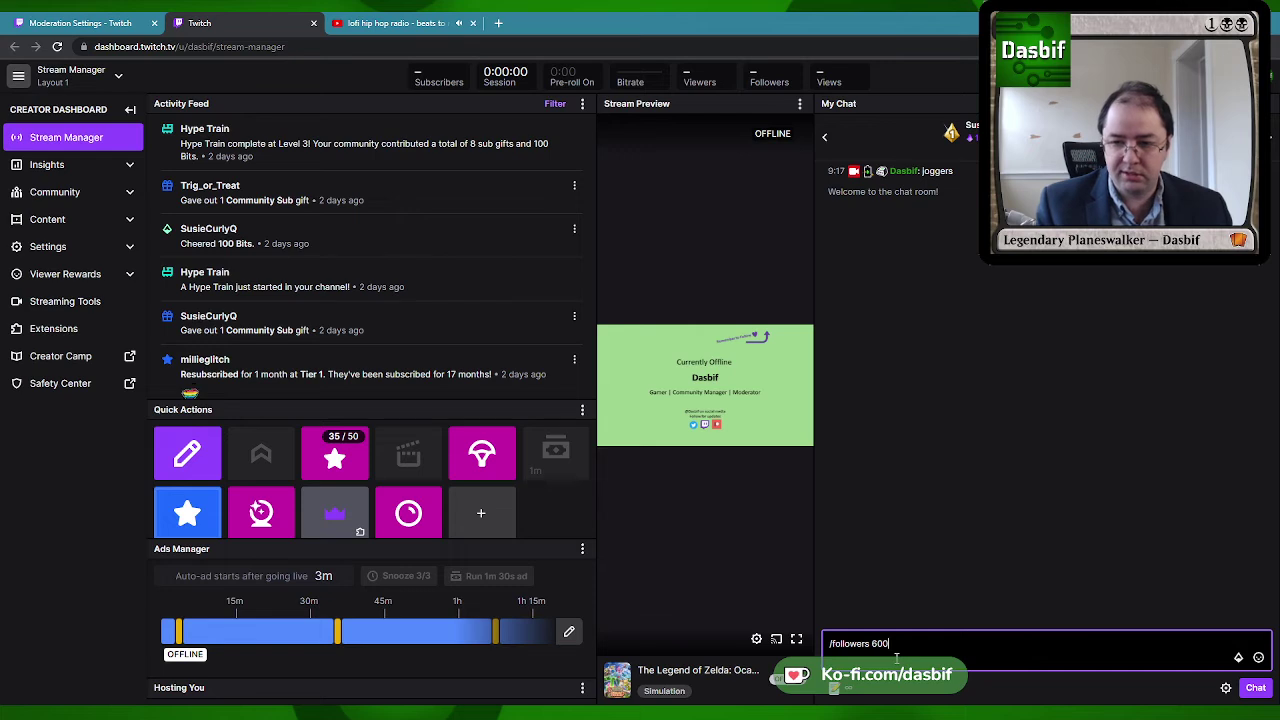
key("Return")
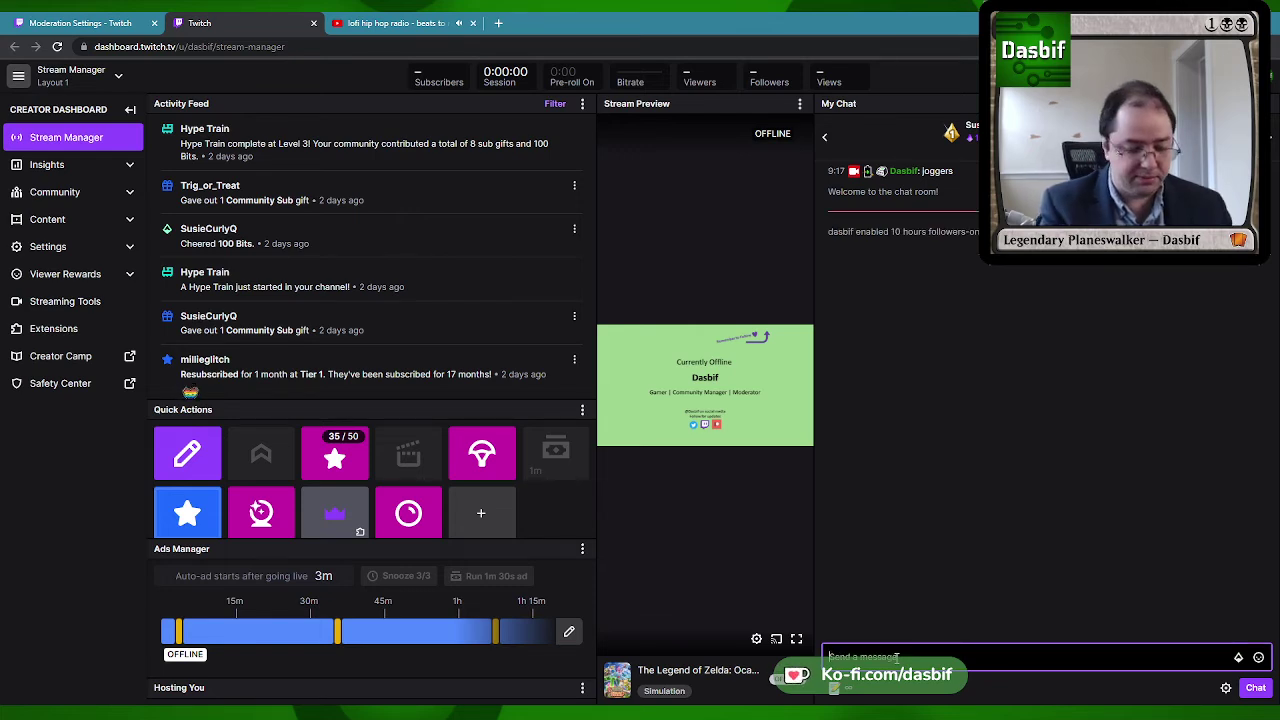
Send /followers 10 for 10-minute followers-only chat, then return to moderation settings.
type("/followers")
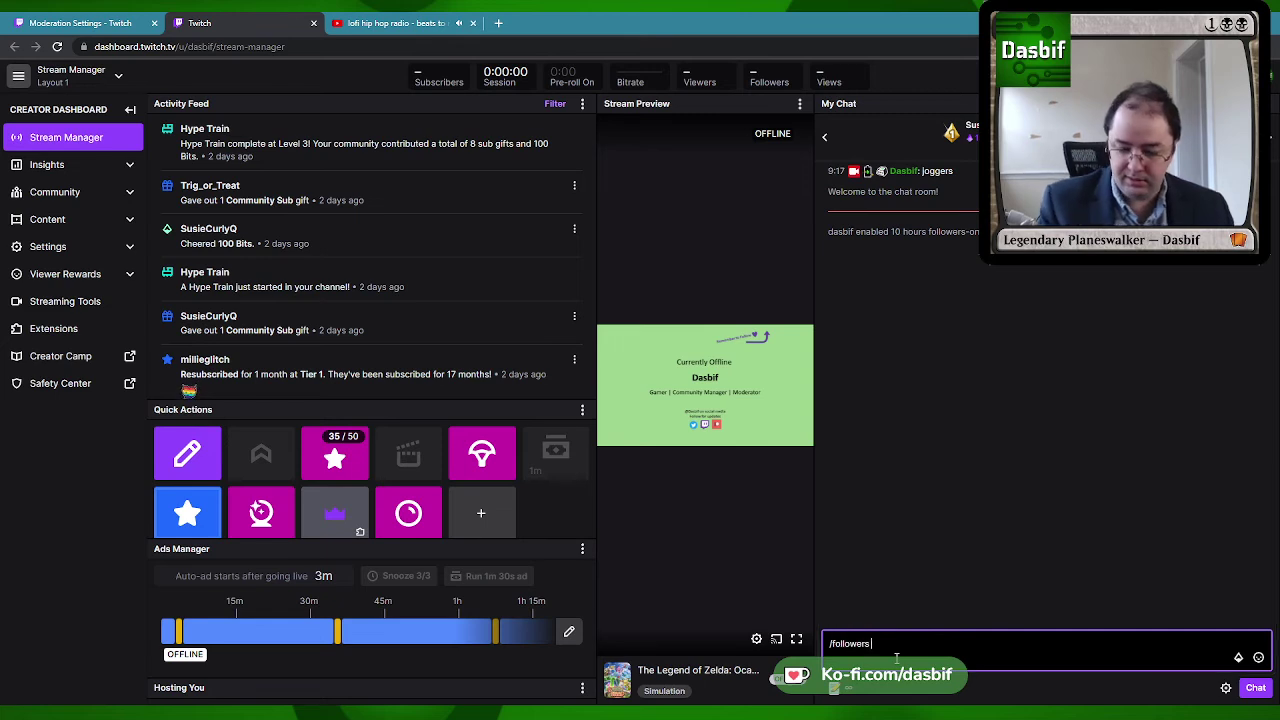
type(" 10")
key("Return")
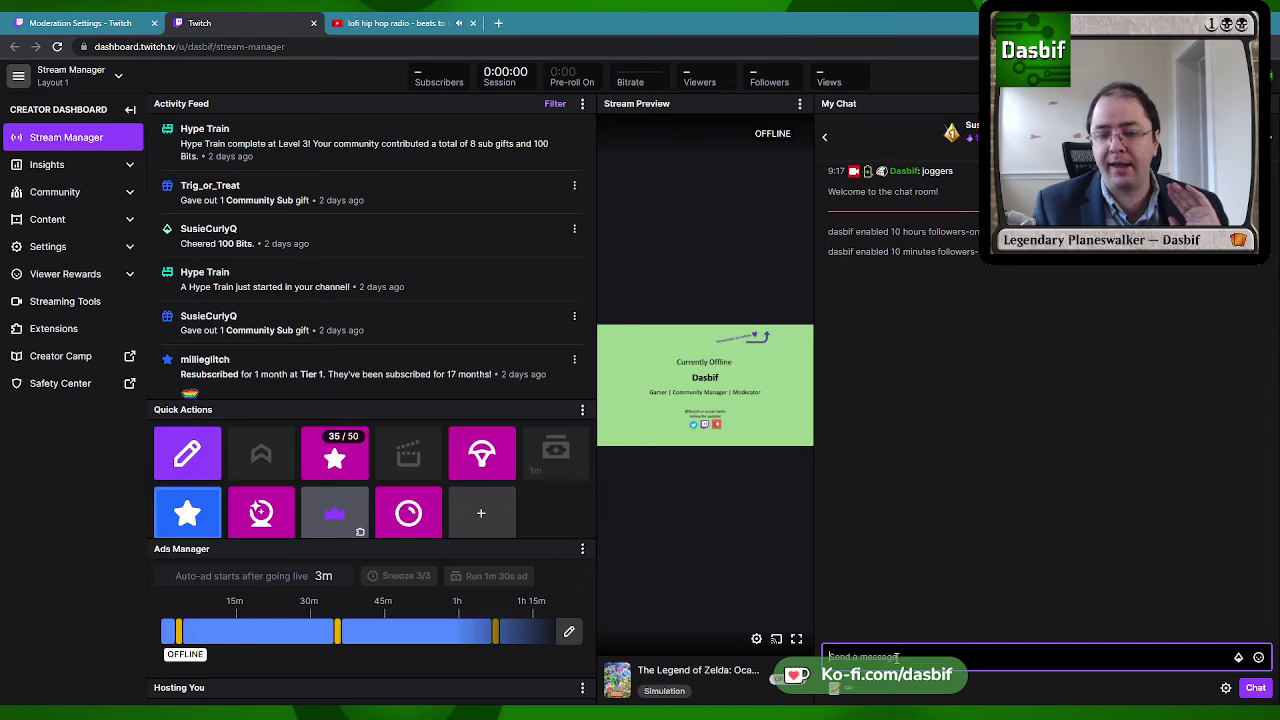
key("ctrl+shift+Tab")
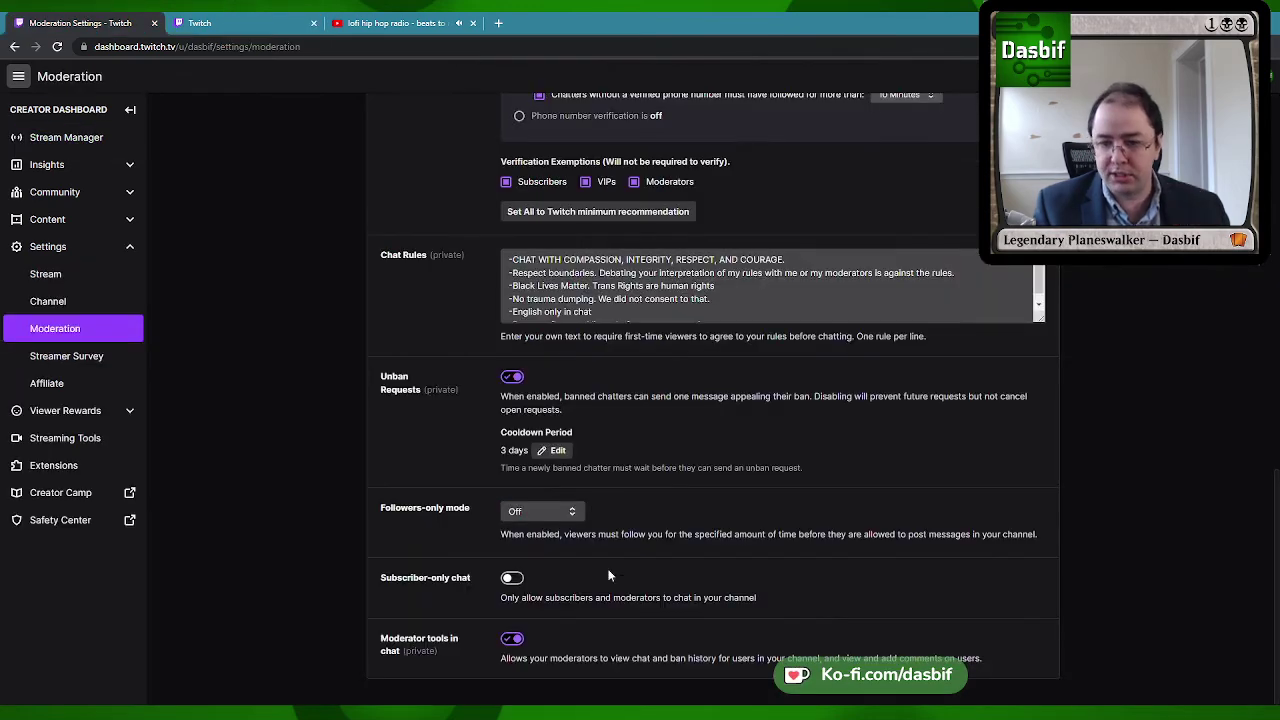
middle_click(247, 26)
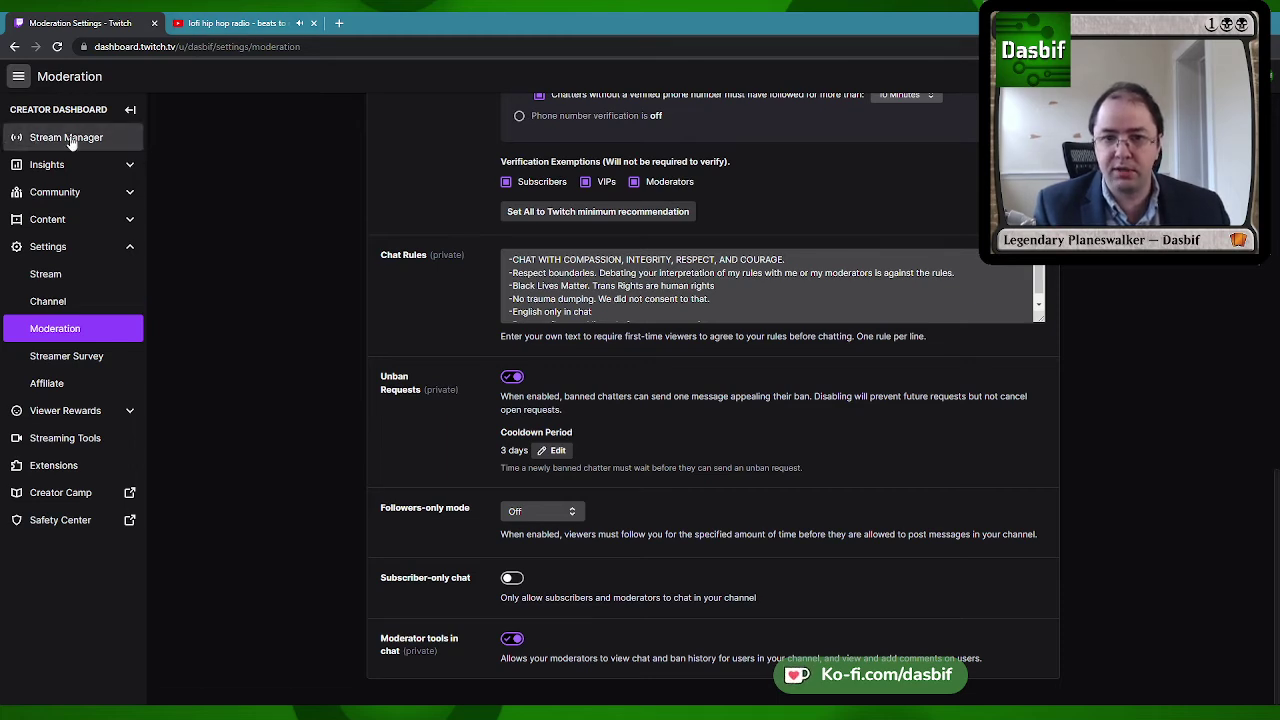
middle_click(35, 137)
left_click(223, 20)
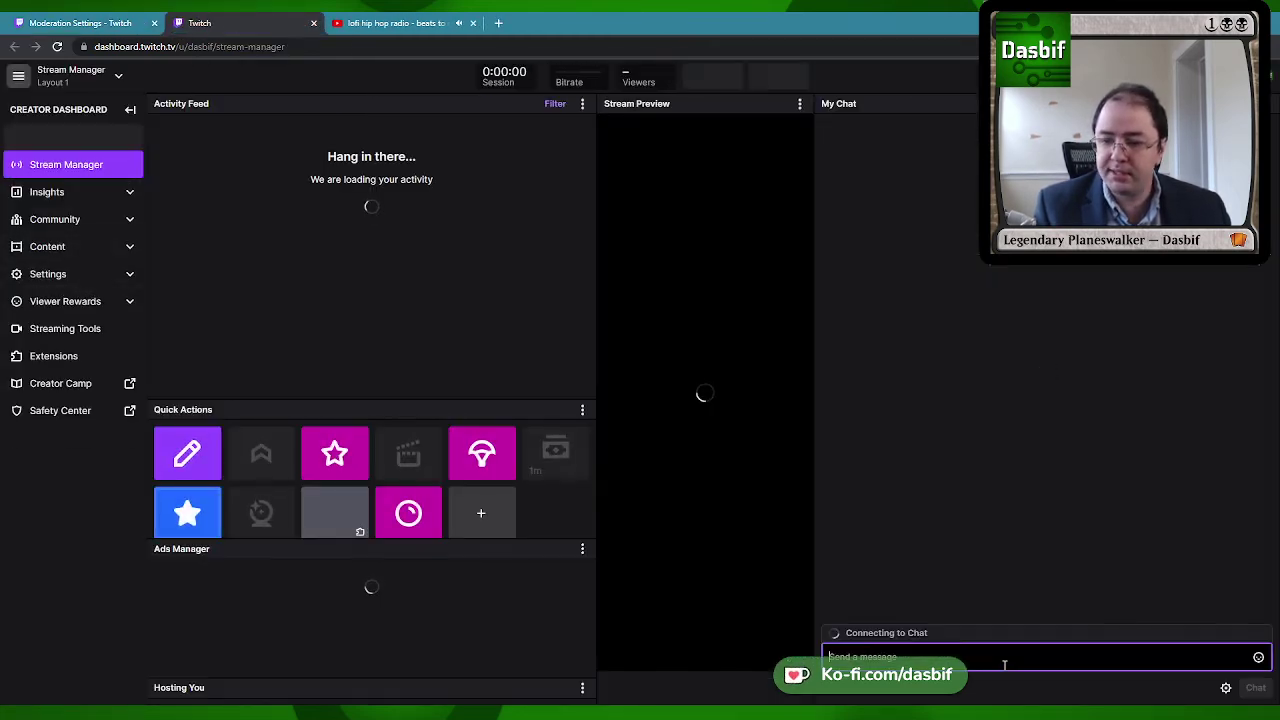
left_click(1002, 662)
type("/")
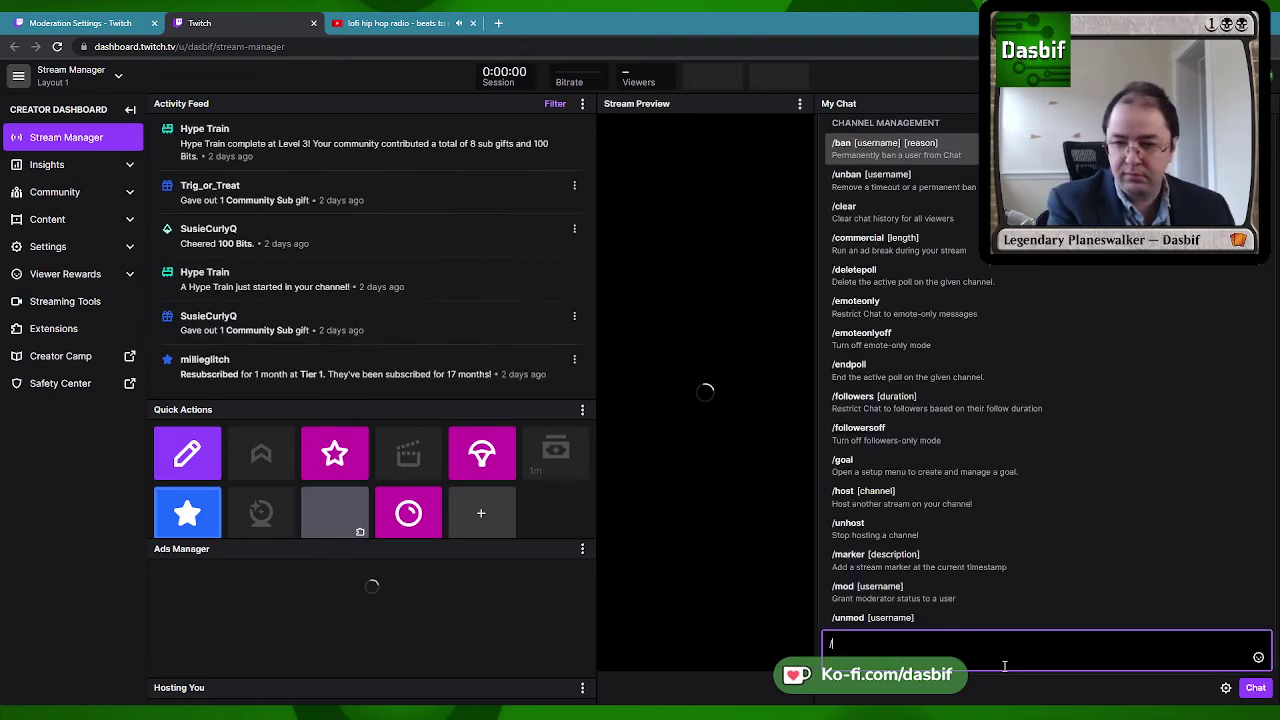
type("user dasbif")
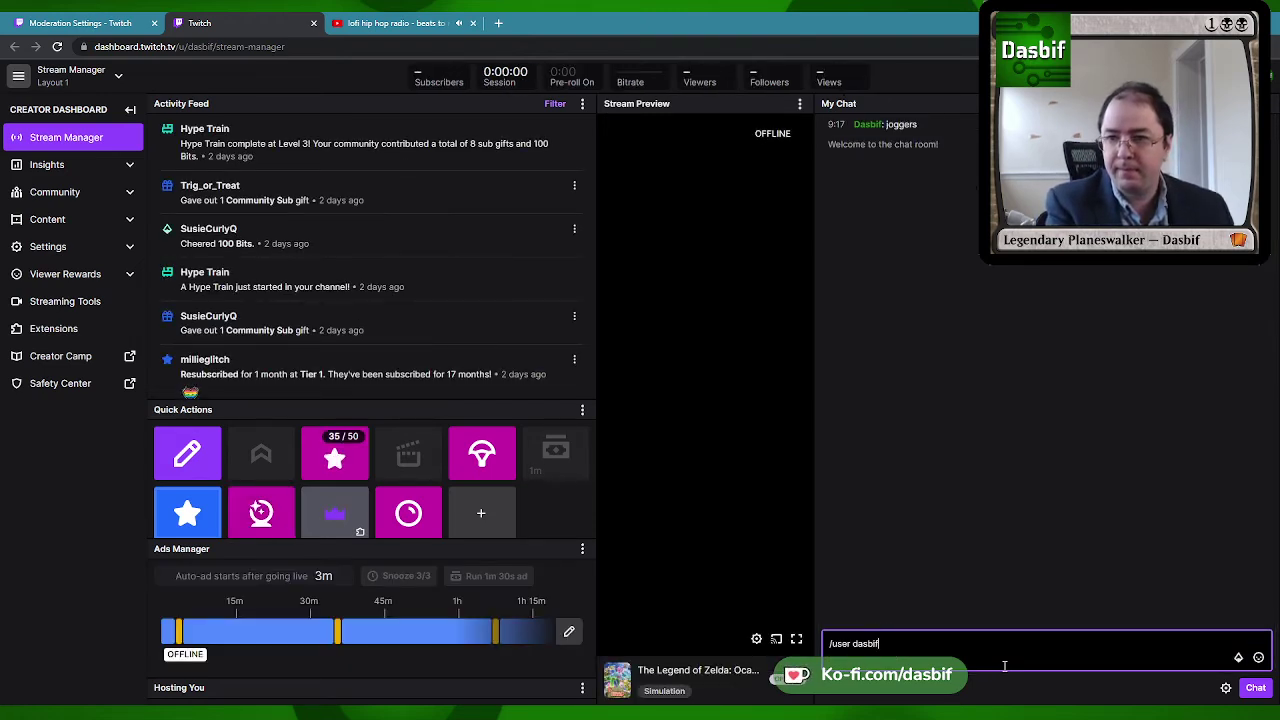
key("Return")
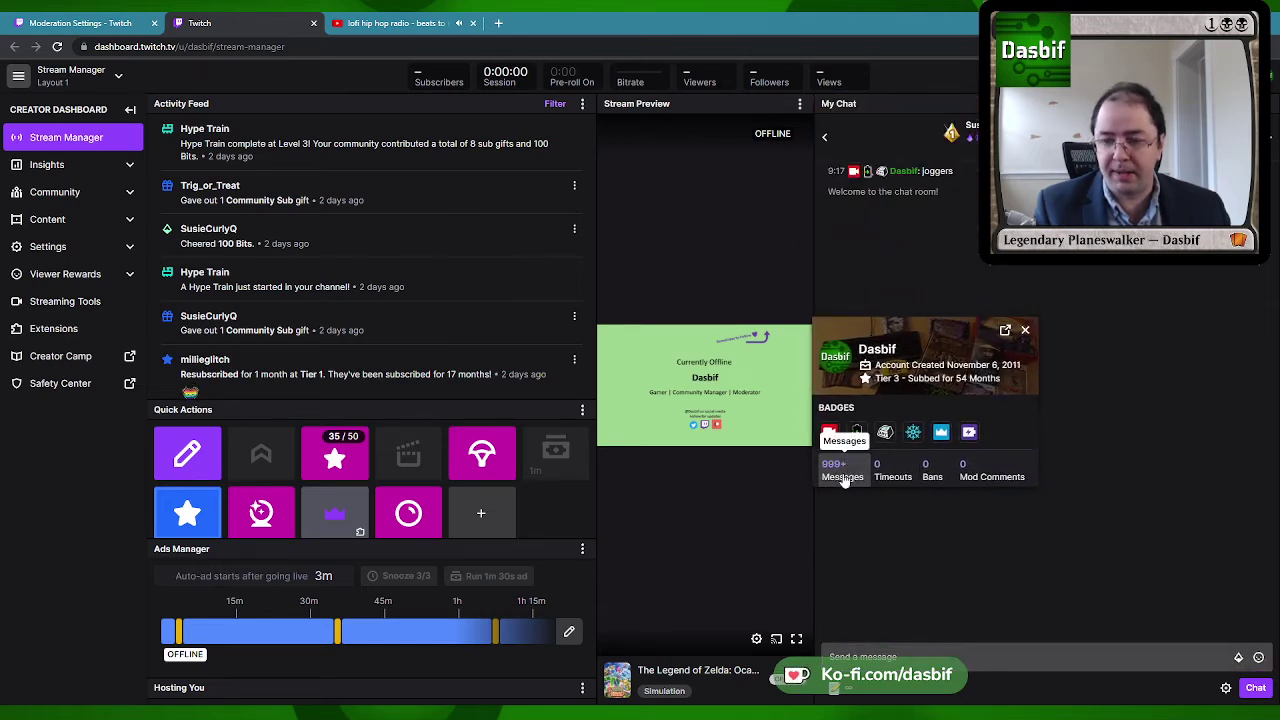
left_click(843, 474)
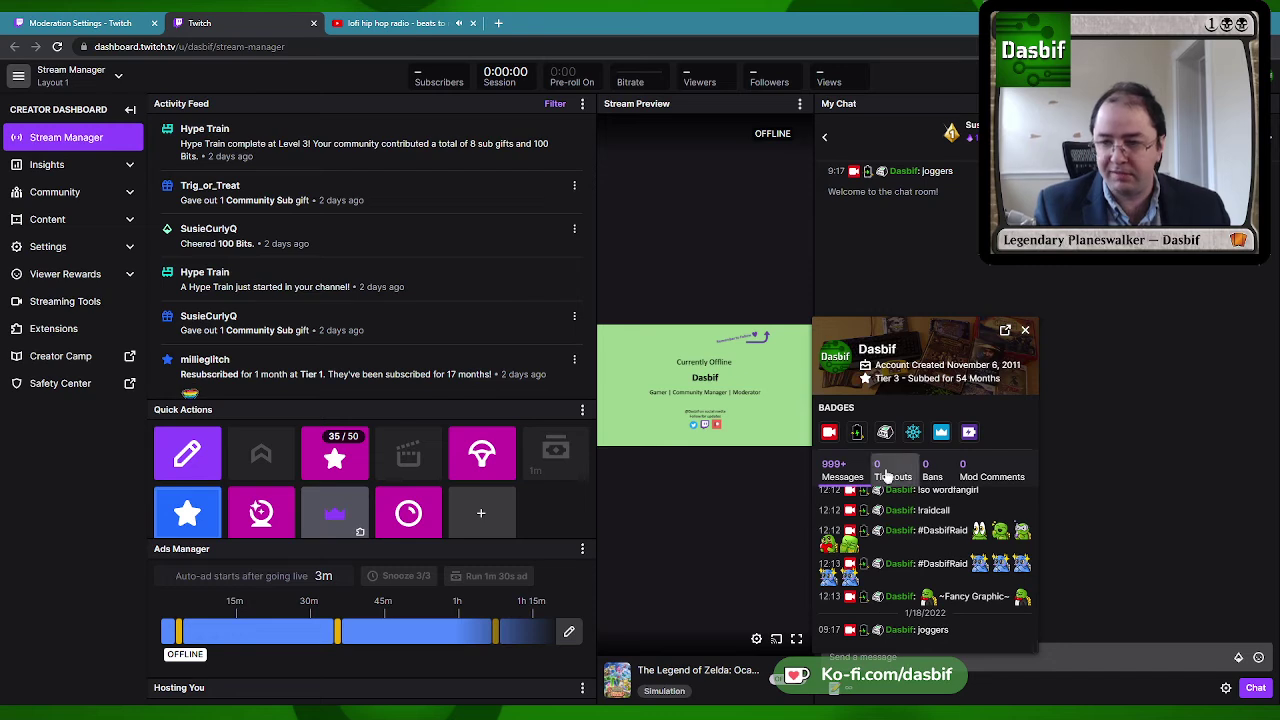
left_click(990, 472)
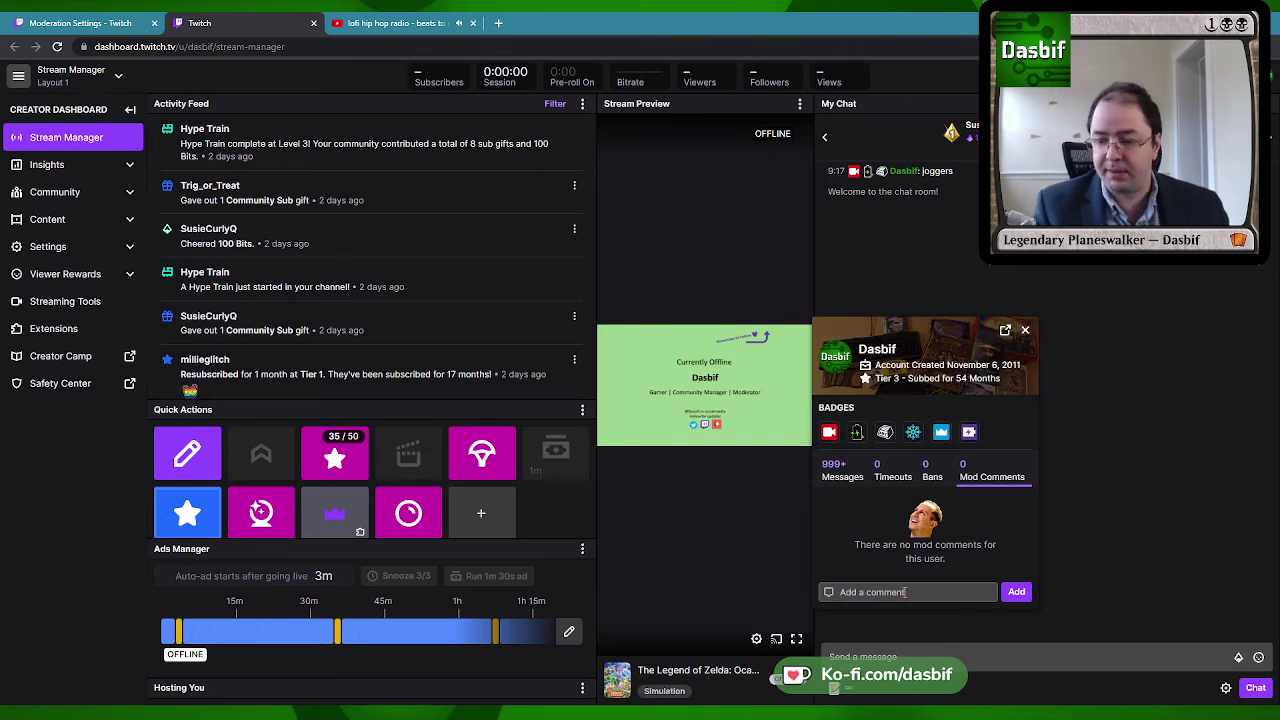
left_click(1025, 330)
left_click(133, 23)
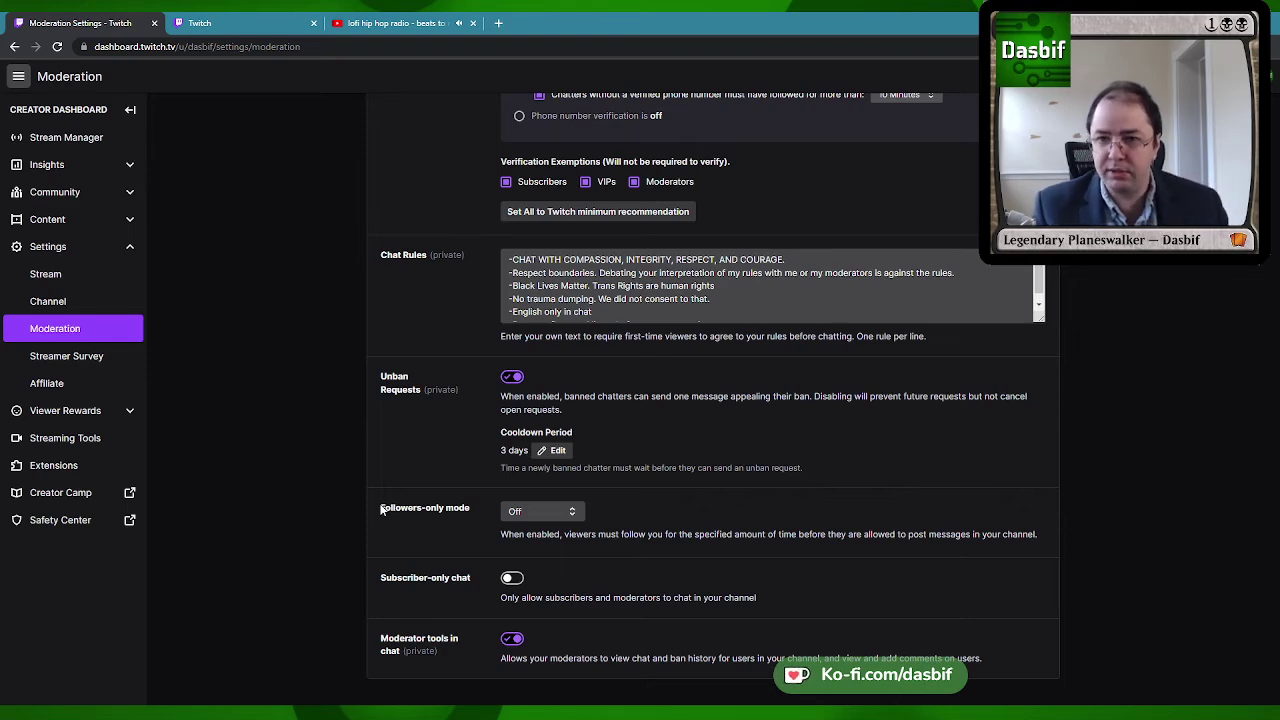
Scroll up and down through the moderation settings page.
scroll(356, 472, "up", 2)
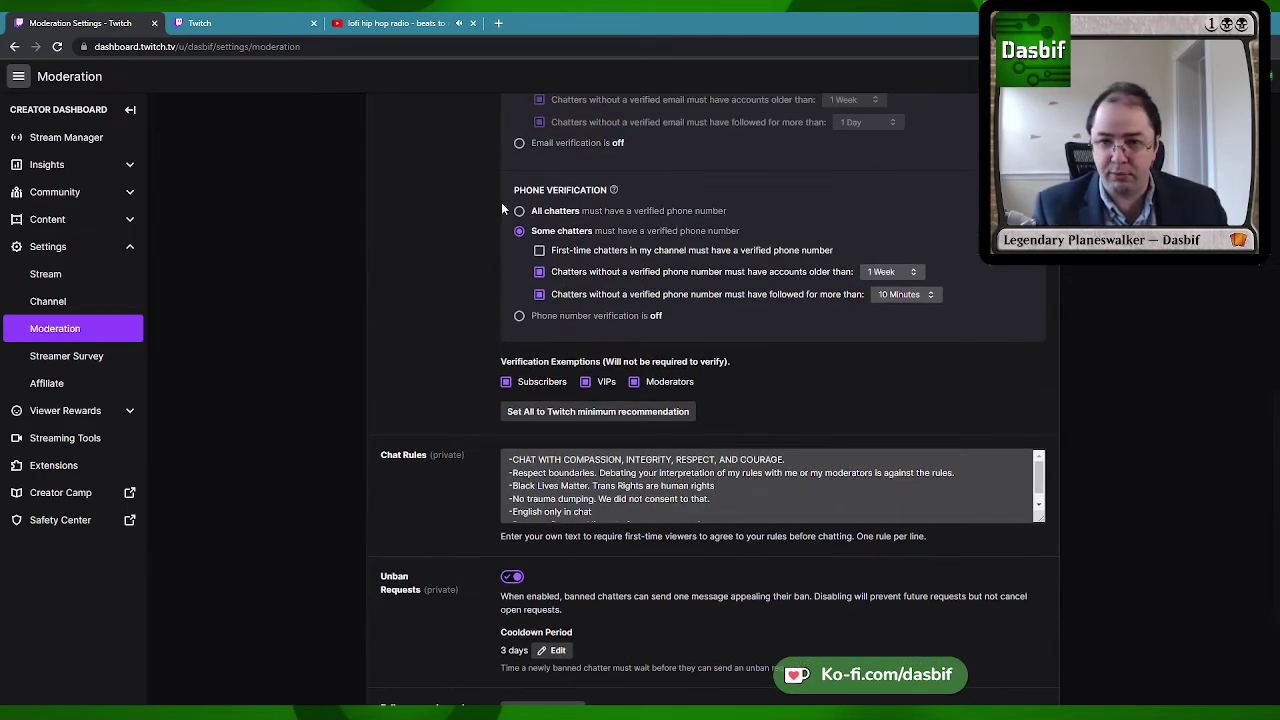
scroll(451, 219, "down", 2)
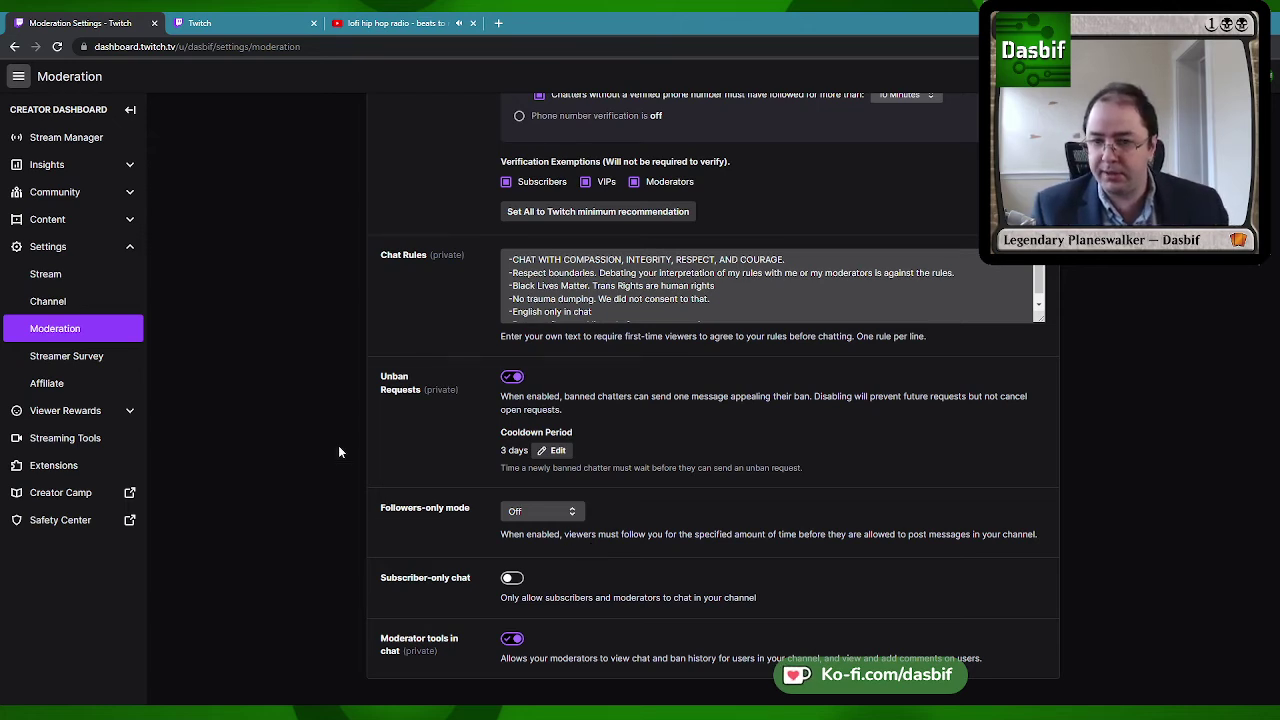
scroll(338, 445, "up", 6)
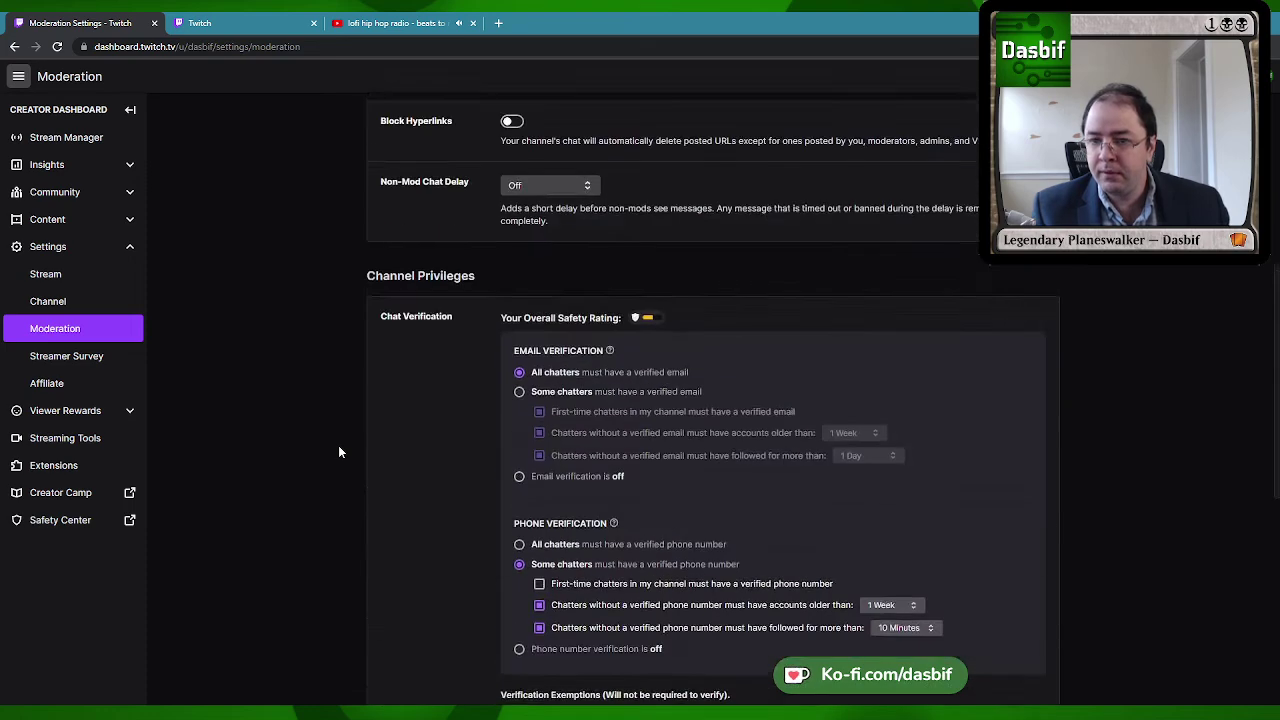
Go from Streamer Survey to Affiliate settings and scroll to Bits & Cheering (minimum 100).
left_click(37, 357)
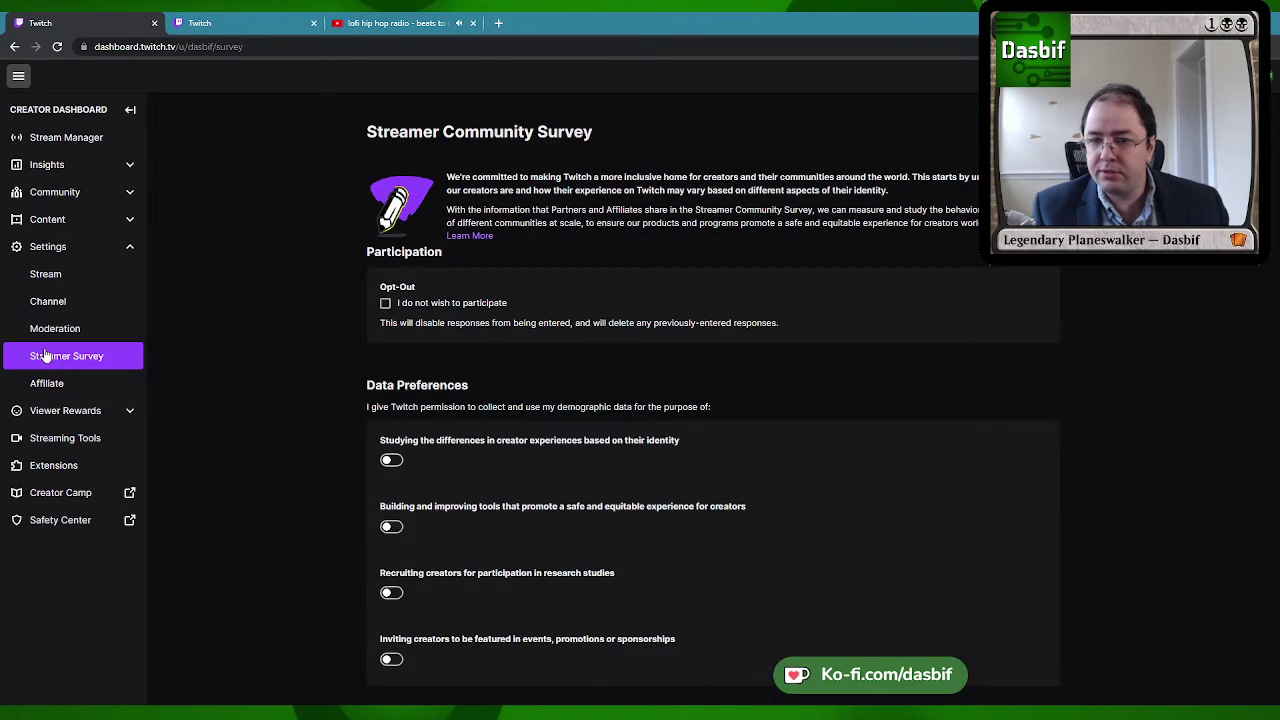
left_click(40, 383)
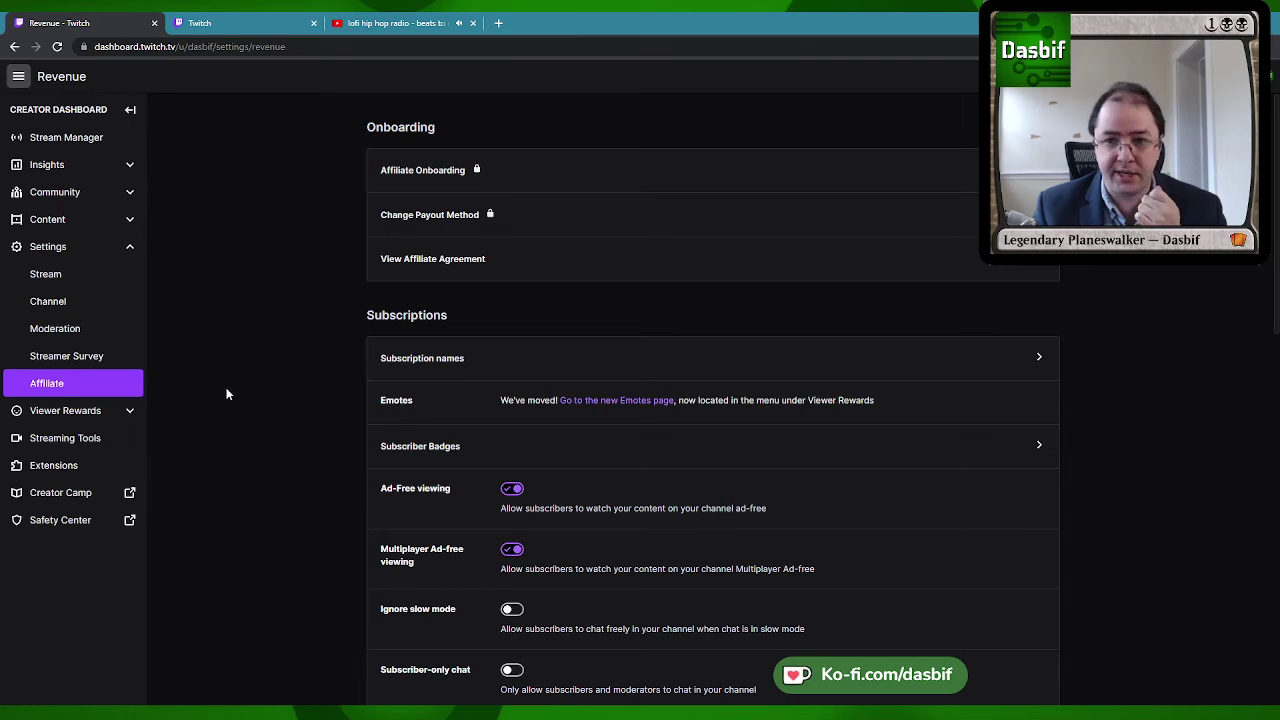
scroll(368, 300, "down", 2)
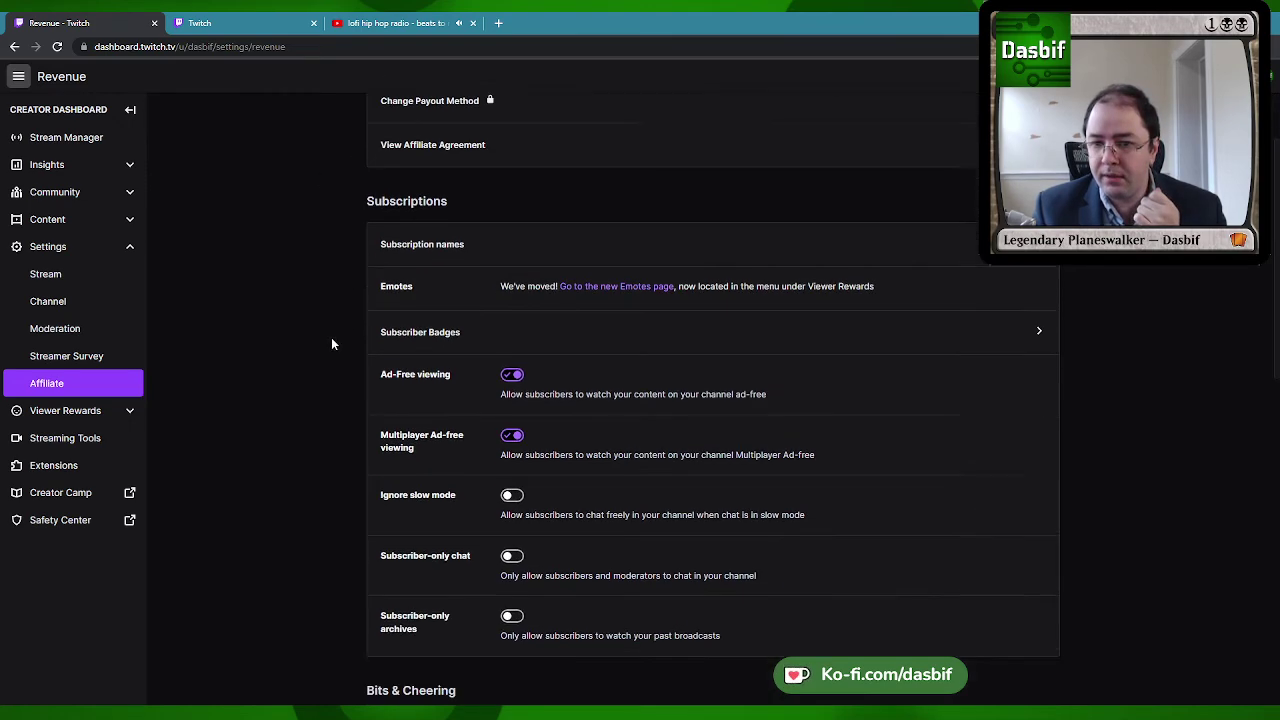
scroll(378, 298, "down", 1)
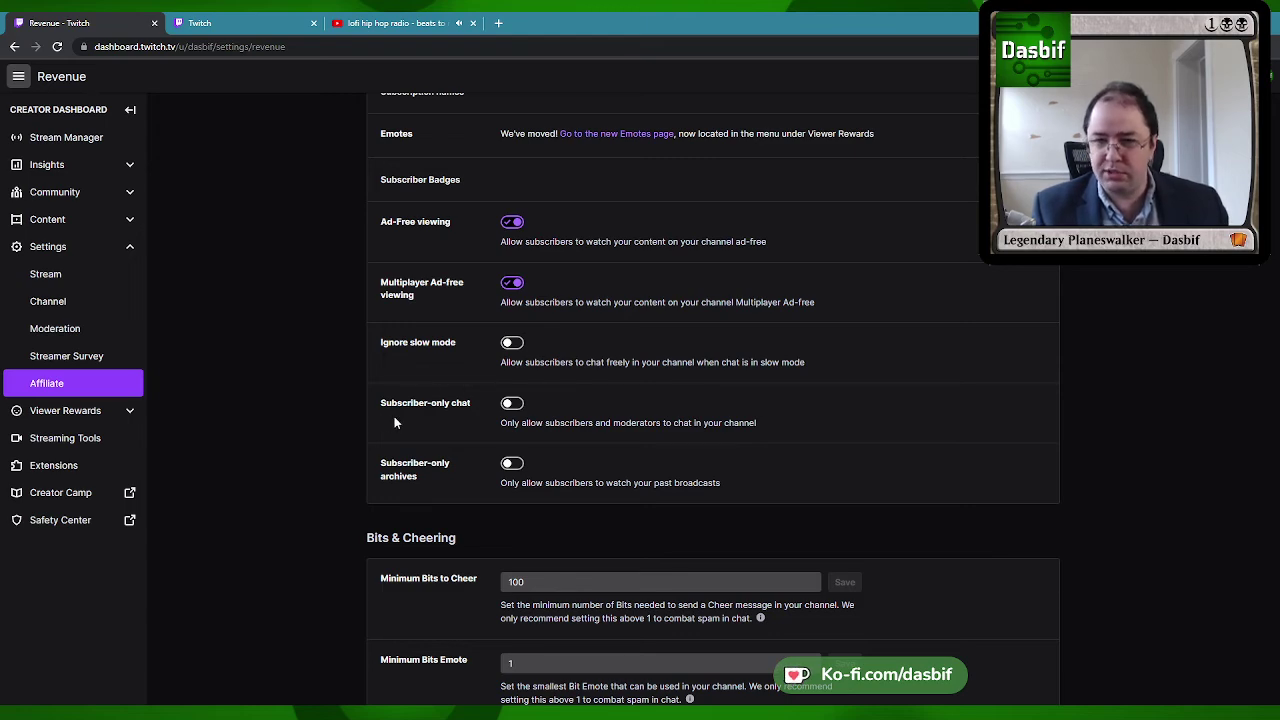
scroll(394, 416, "down", 1)
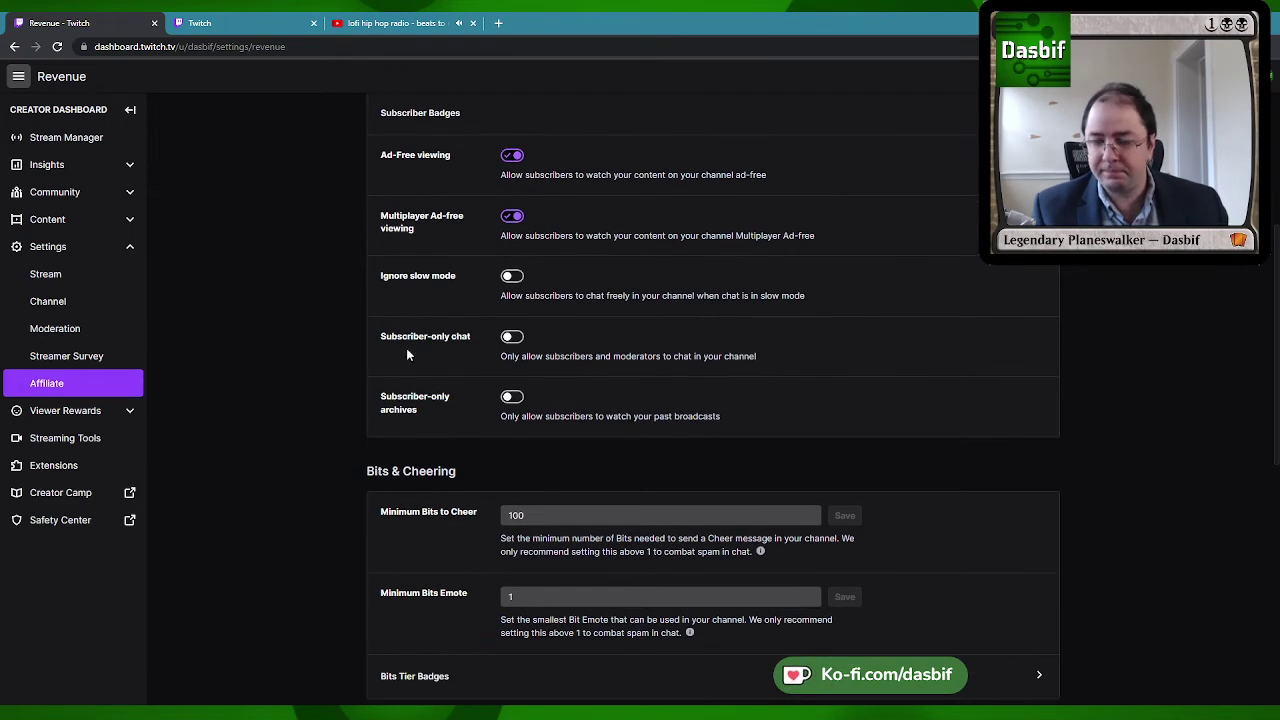
scroll(333, 372, "down", 3)
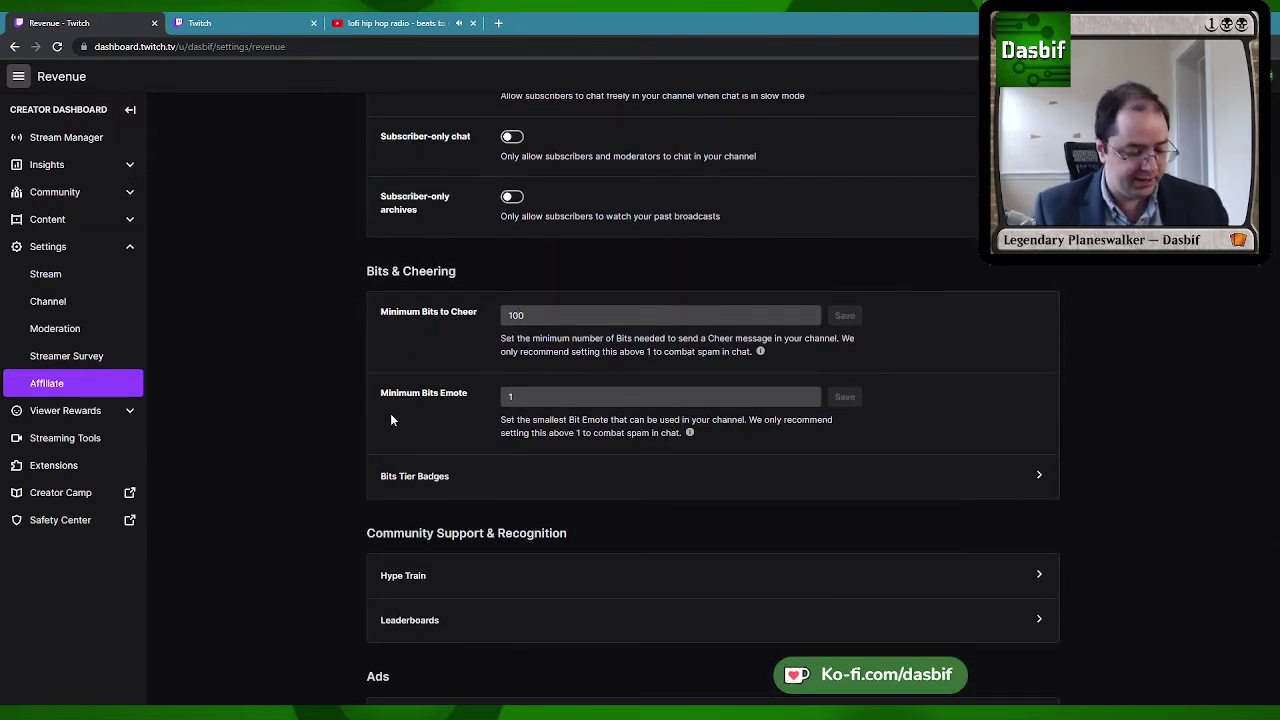
scroll(390, 413, "up", 1)
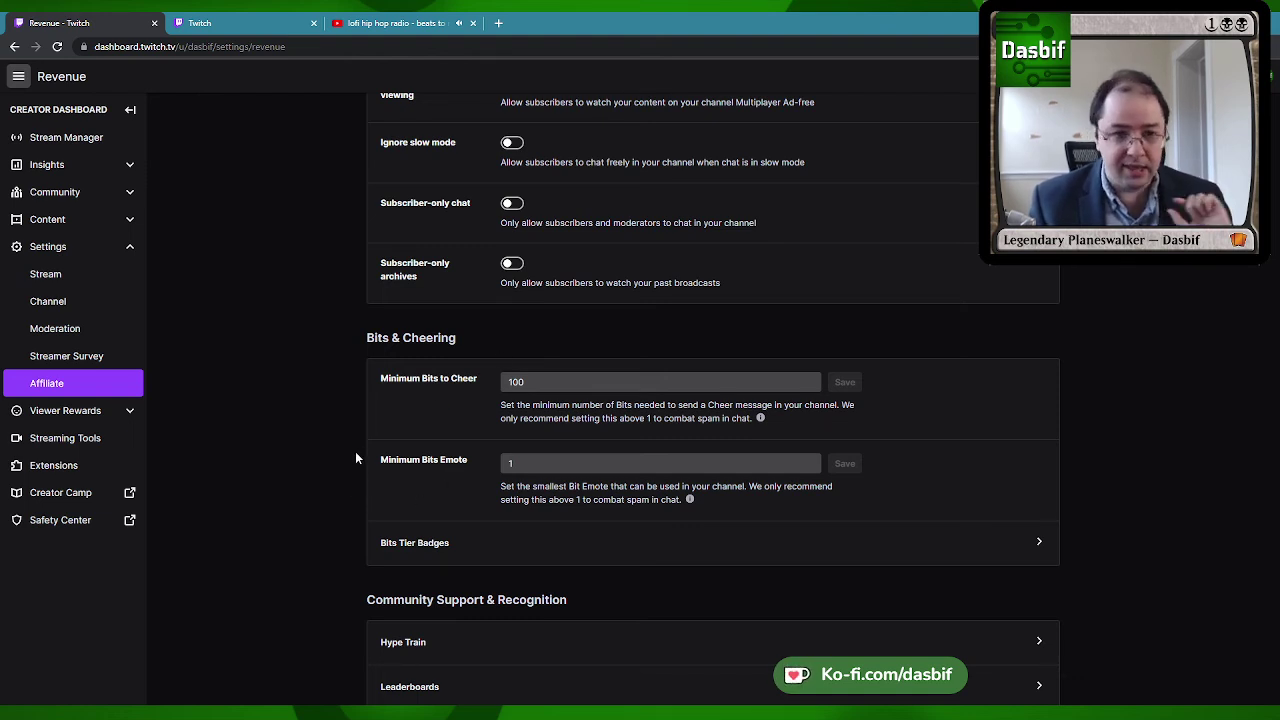
scroll(358, 446, "down", 1)
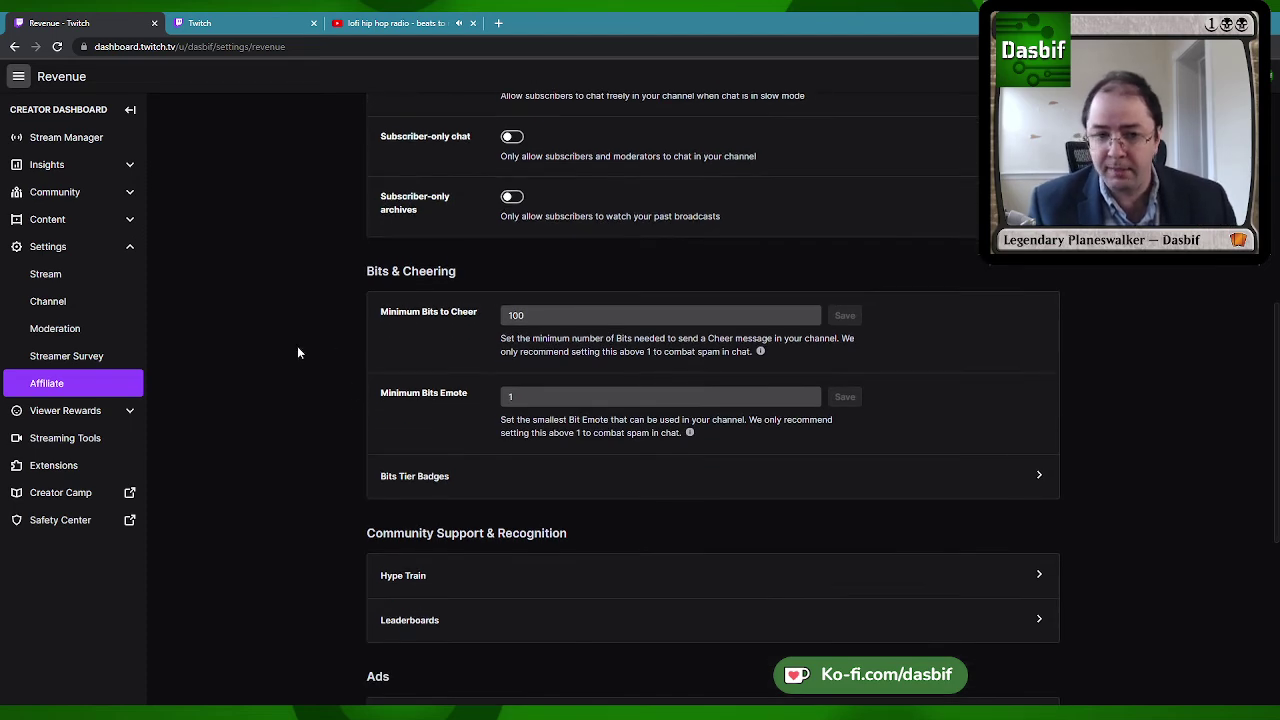
scroll(332, 350, "down", 5)
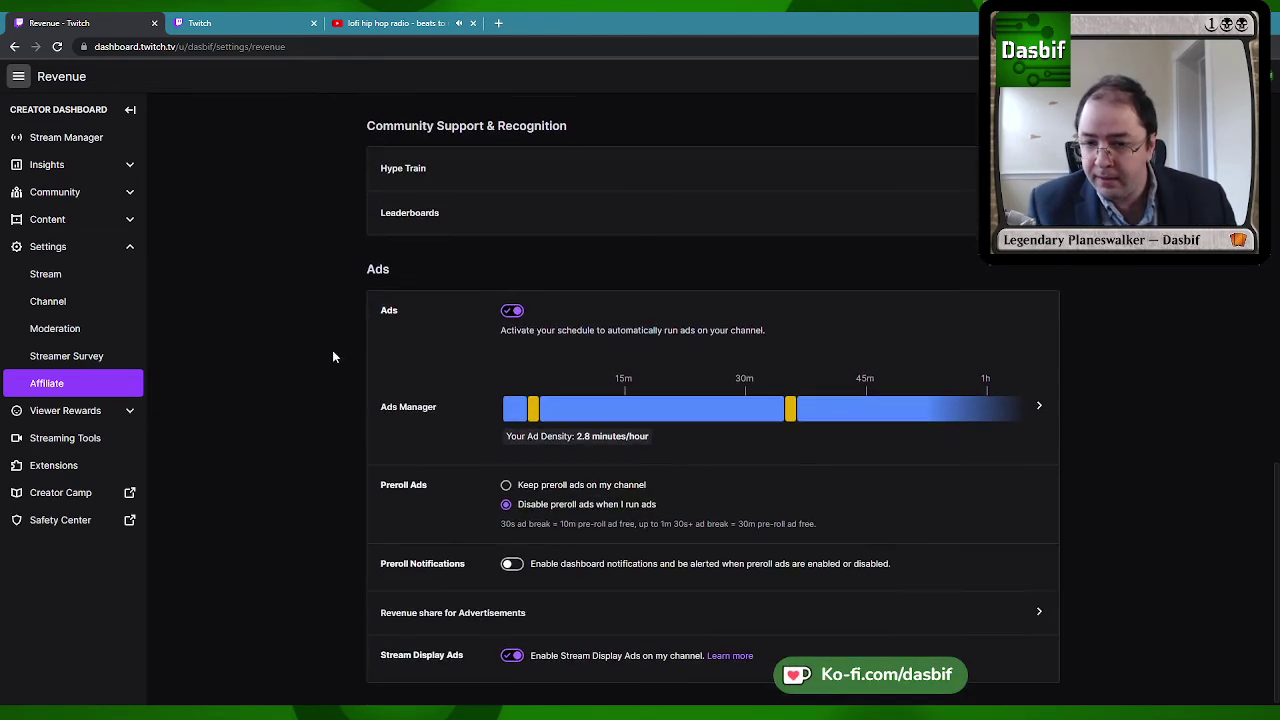
scroll(379, 539, "up", 2)
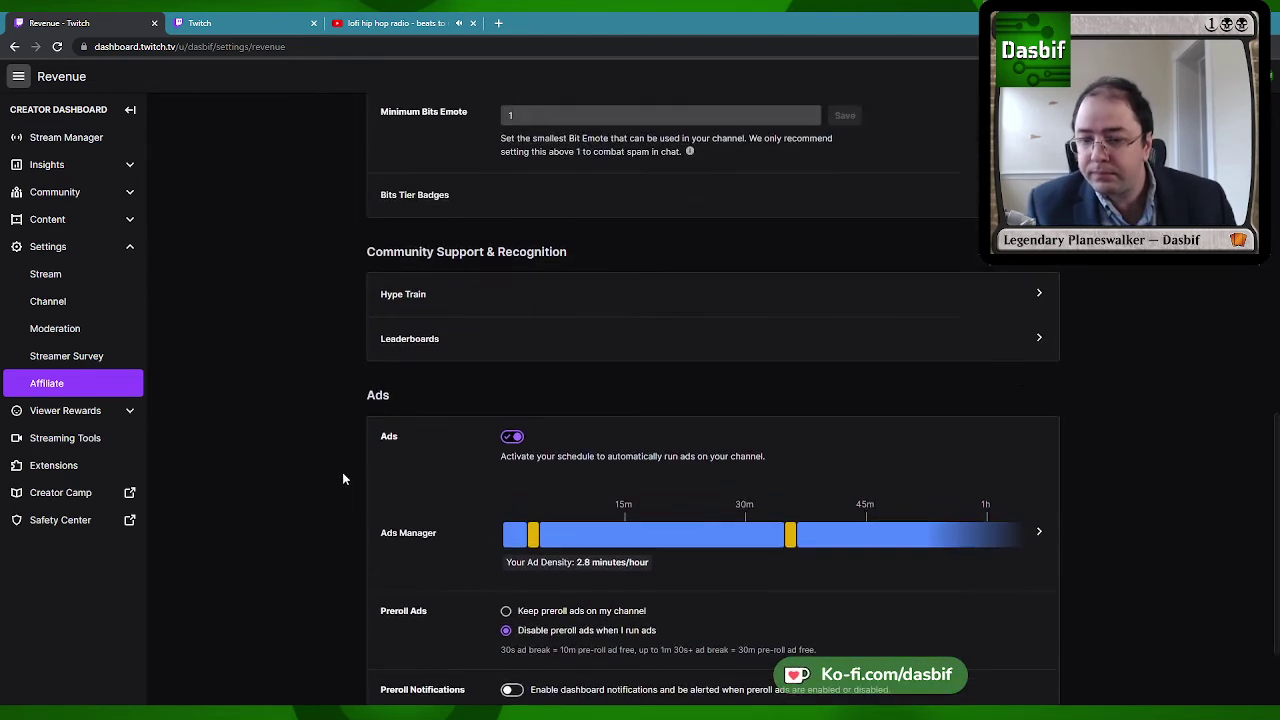
scroll(380, 327, "up", 2)
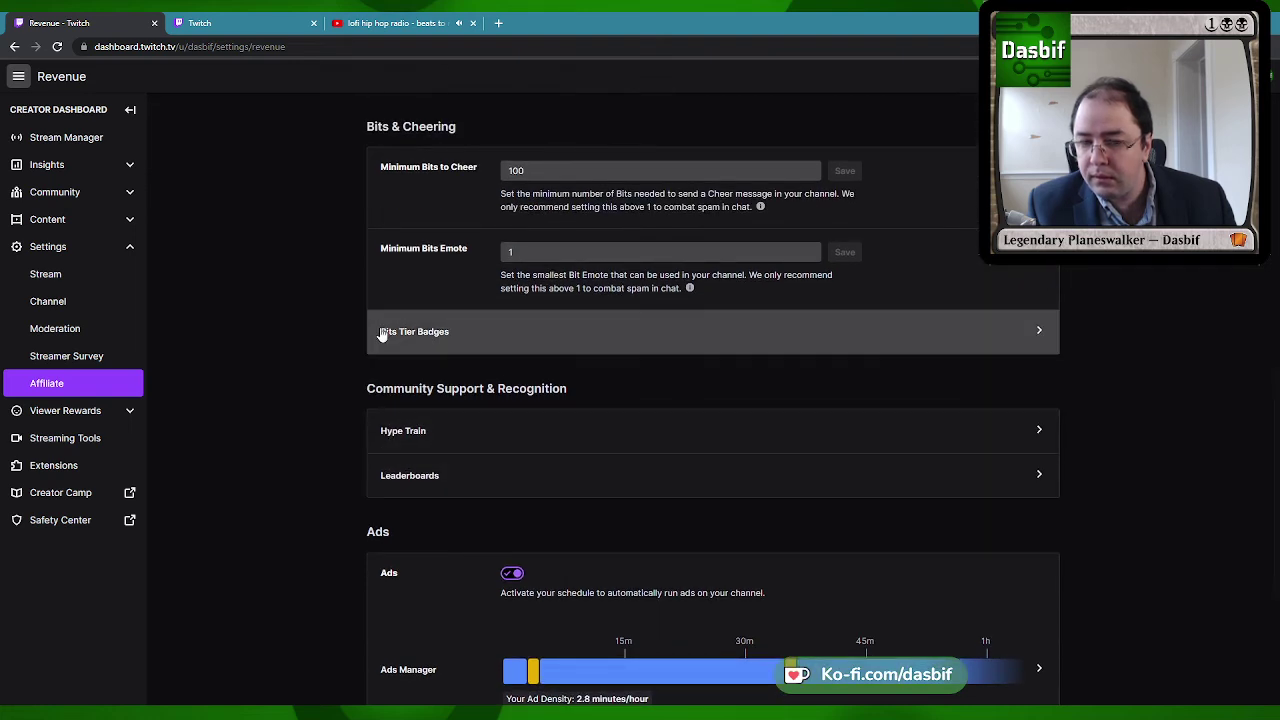
left_click(103, 246)
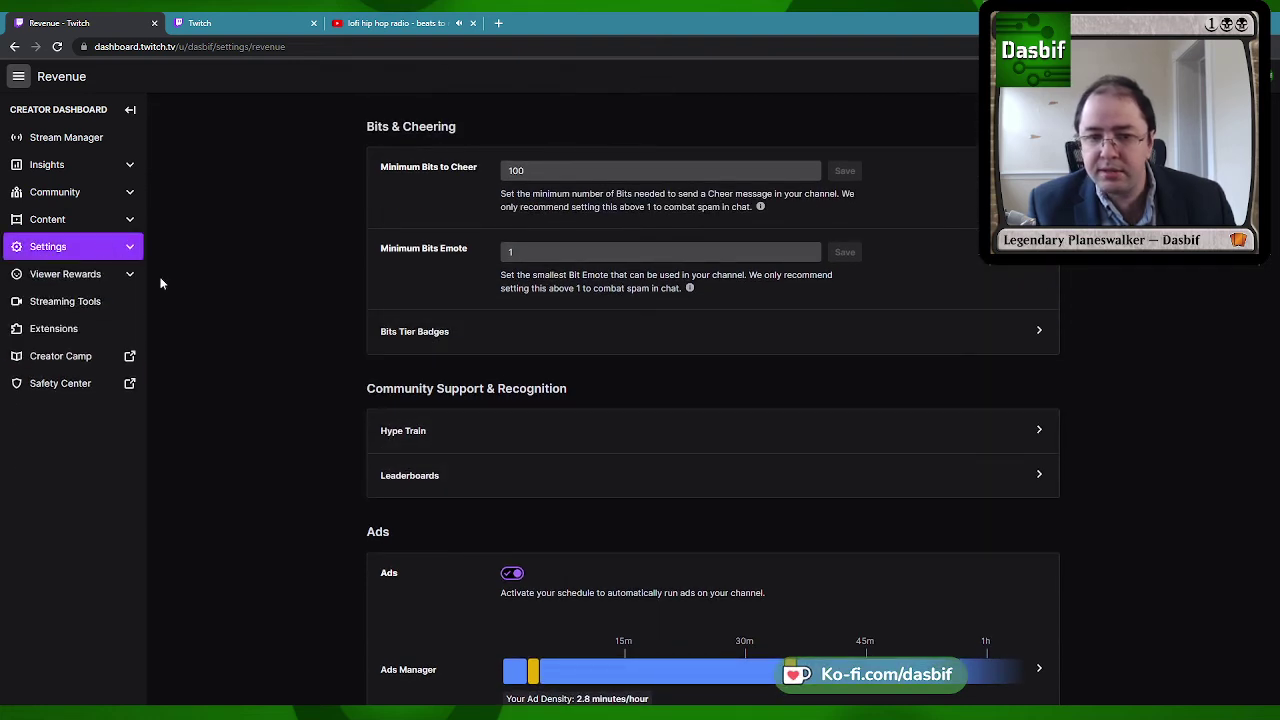
Inspect the 300-point 'Treat each other with respect and kindness' reward without changing it.
left_click(95, 287)
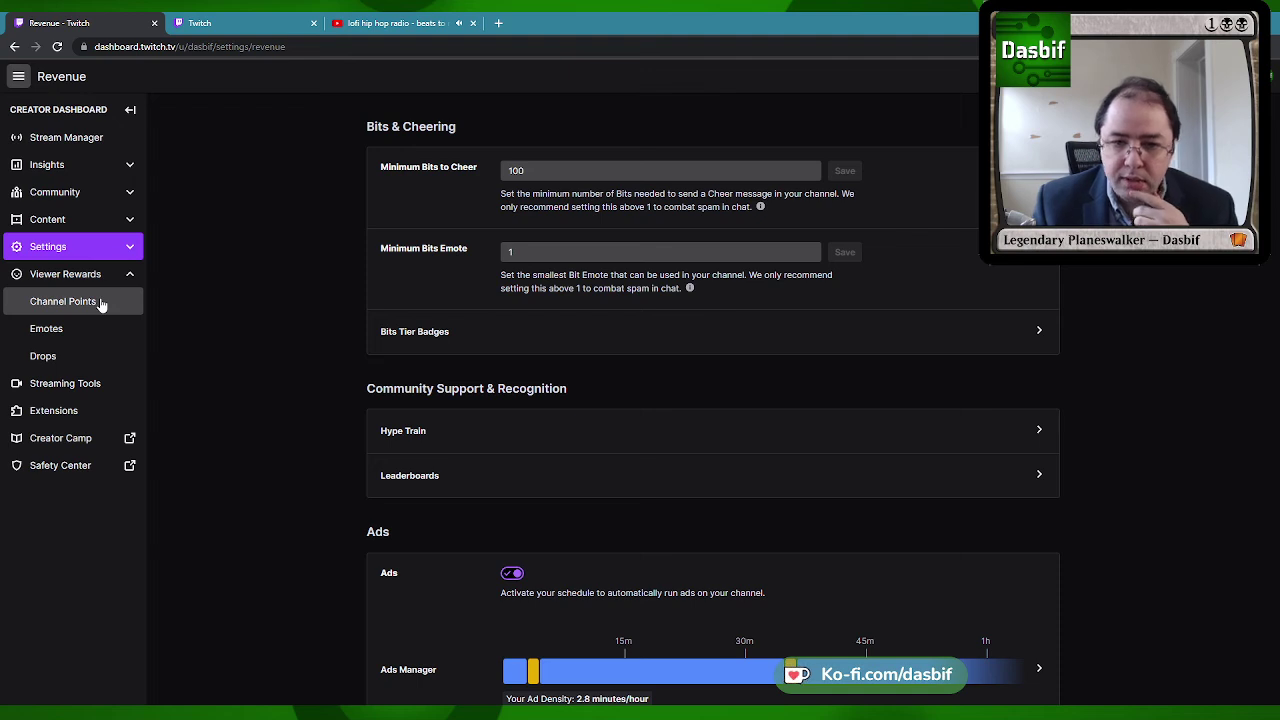
left_click(101, 304)
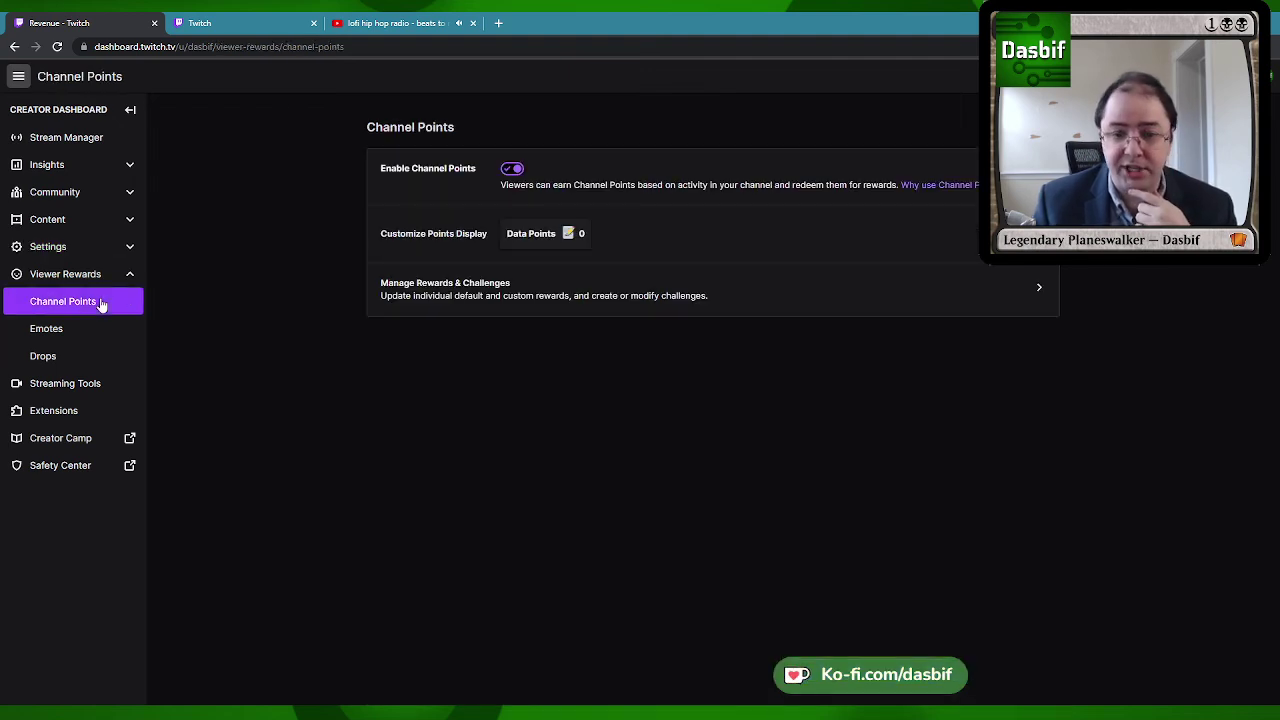
left_click(440, 295)
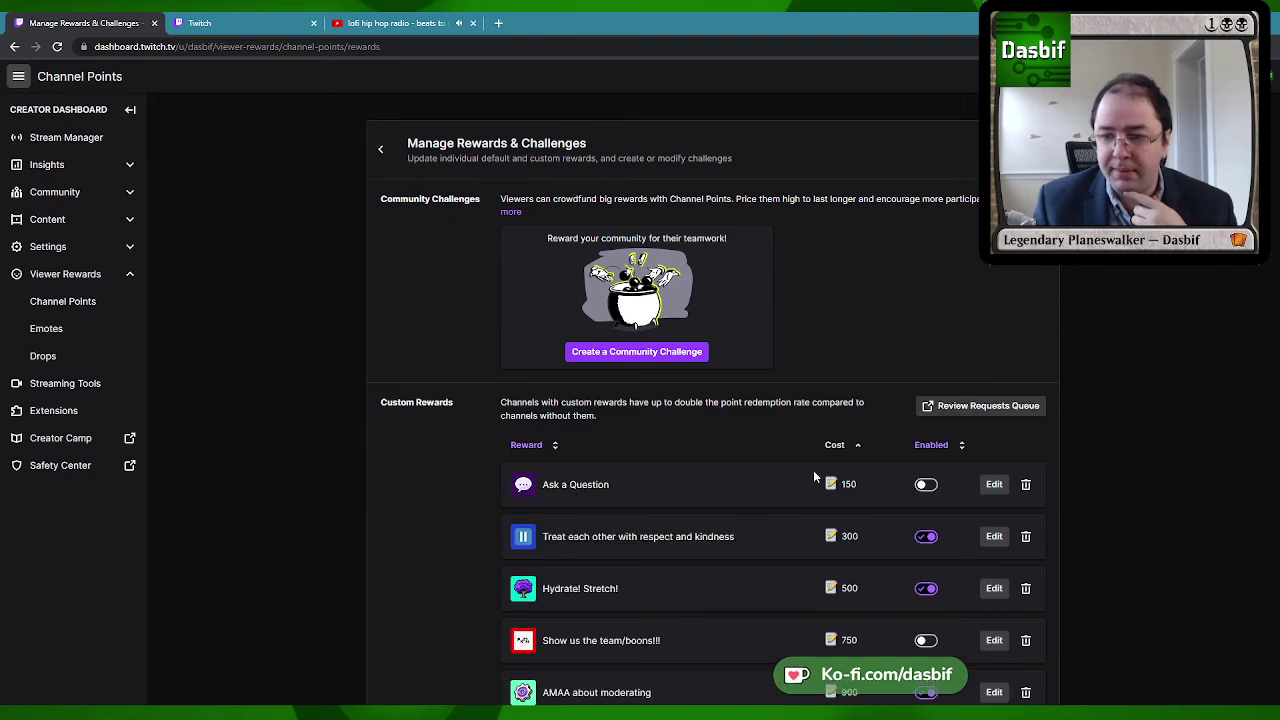
scroll(492, 549, "down", 2)
left_click(994, 403)
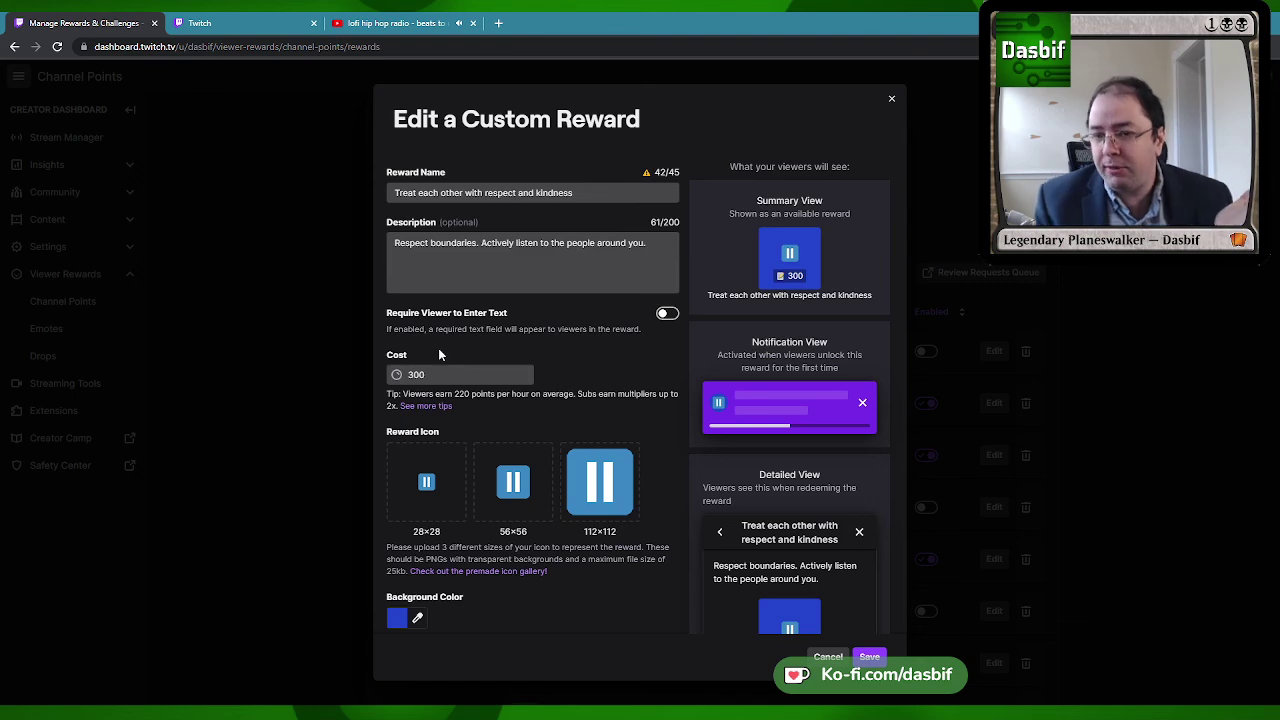
left_click(889, 100)
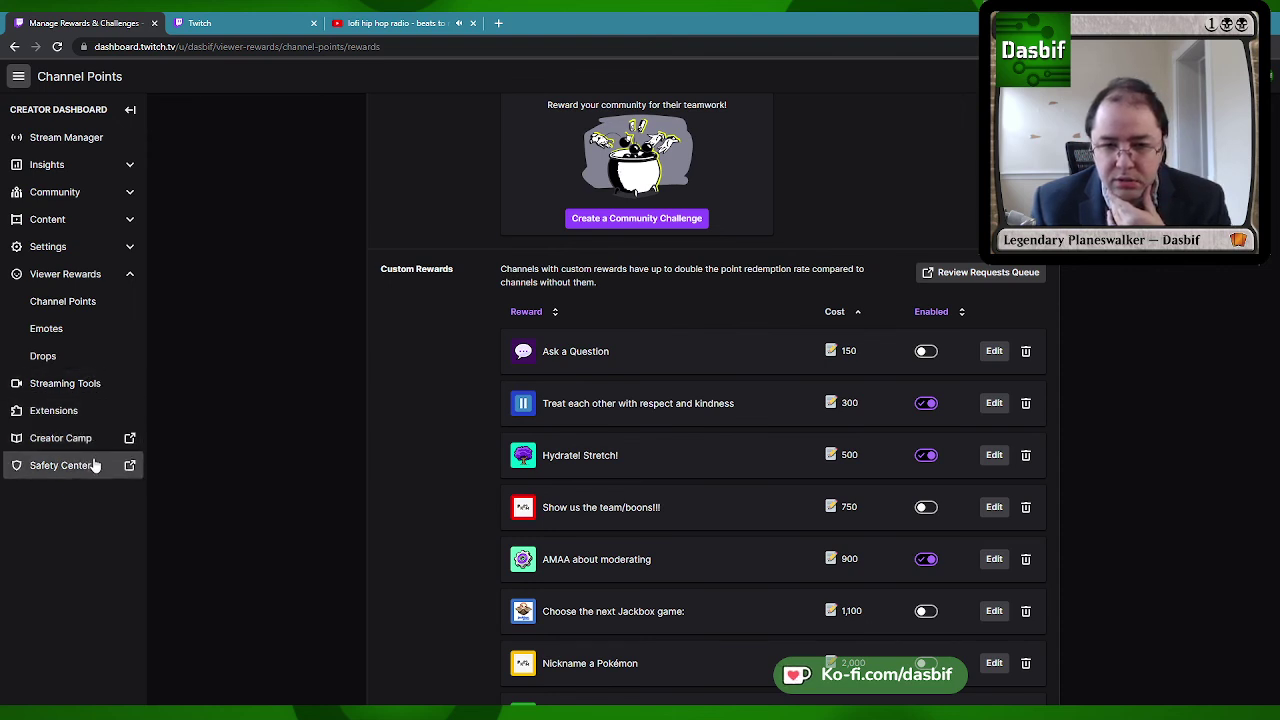
Return to the Channel Points overview and launch the Twitch Safety Center.
left_click(126, 275)
scroll(297, 298, "up", 2)
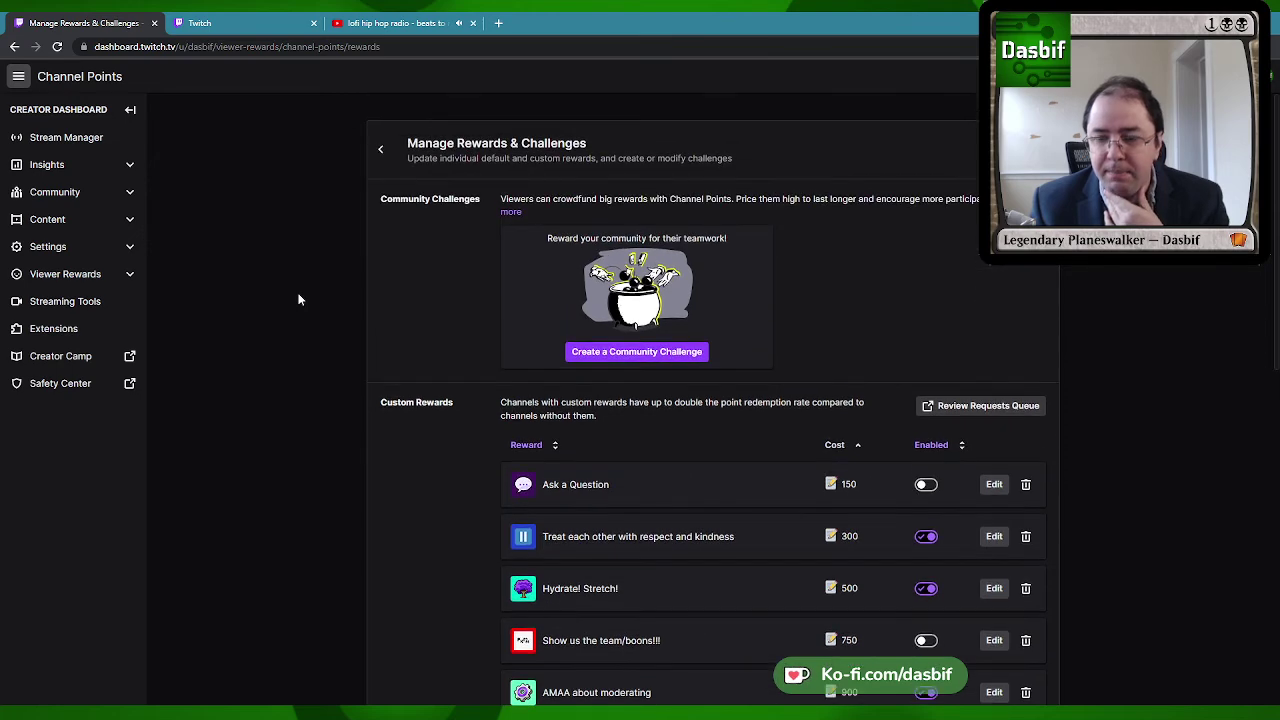
left_click(400, 150)
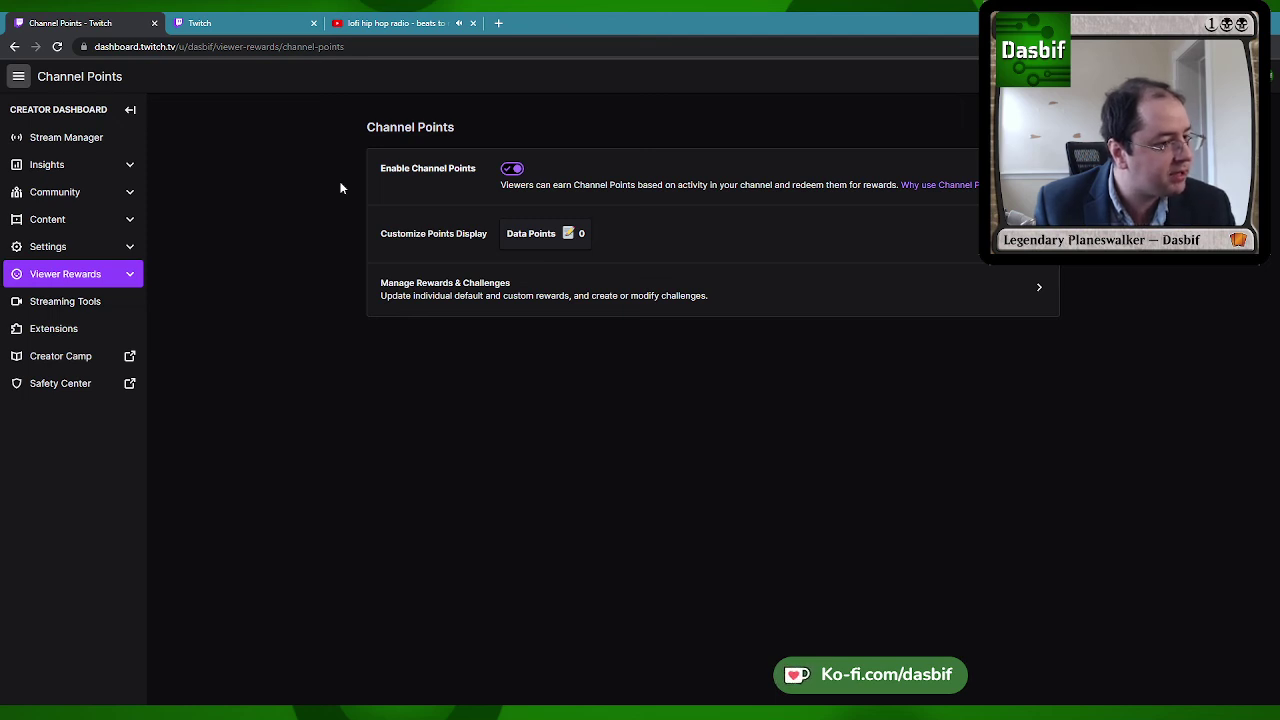
left_click(69, 390)
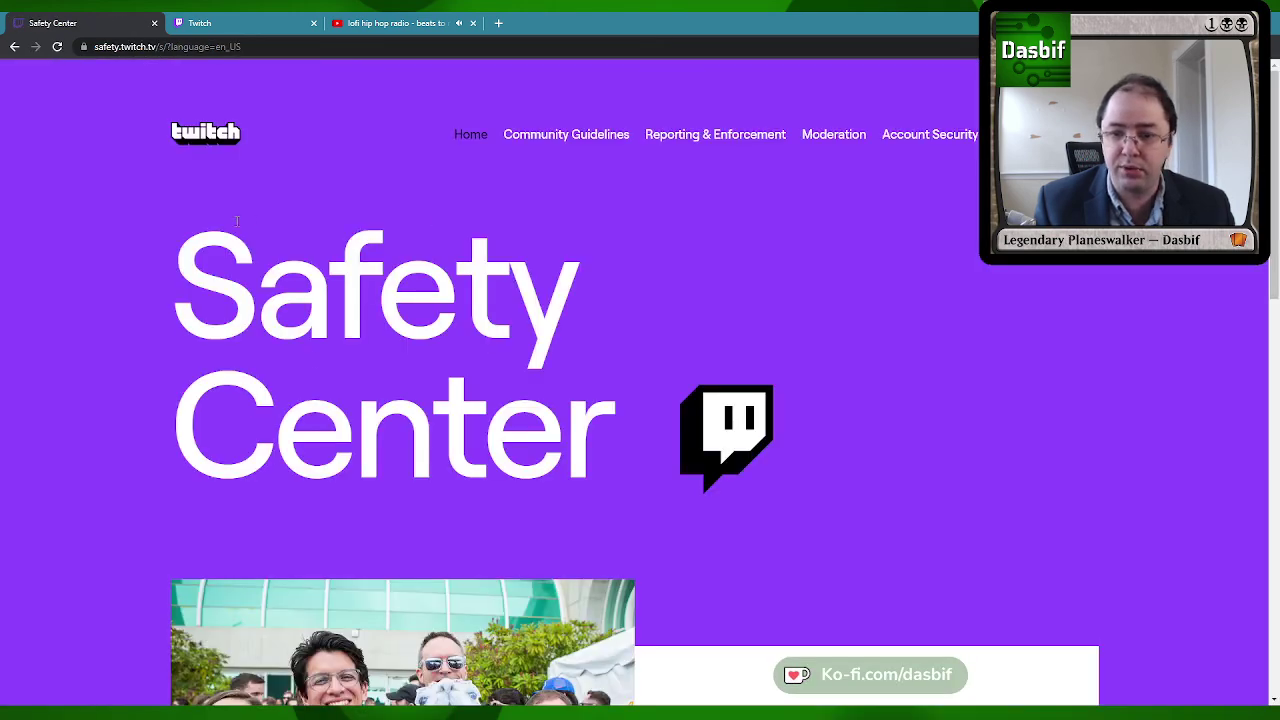
Browse the Safety Center home page, then open Moderation > Combating Targeted Attacks.
scroll(195, 205, "down", 4)
scroll(169, 191, "down", 5)
scroll(169, 191, "up", 5)
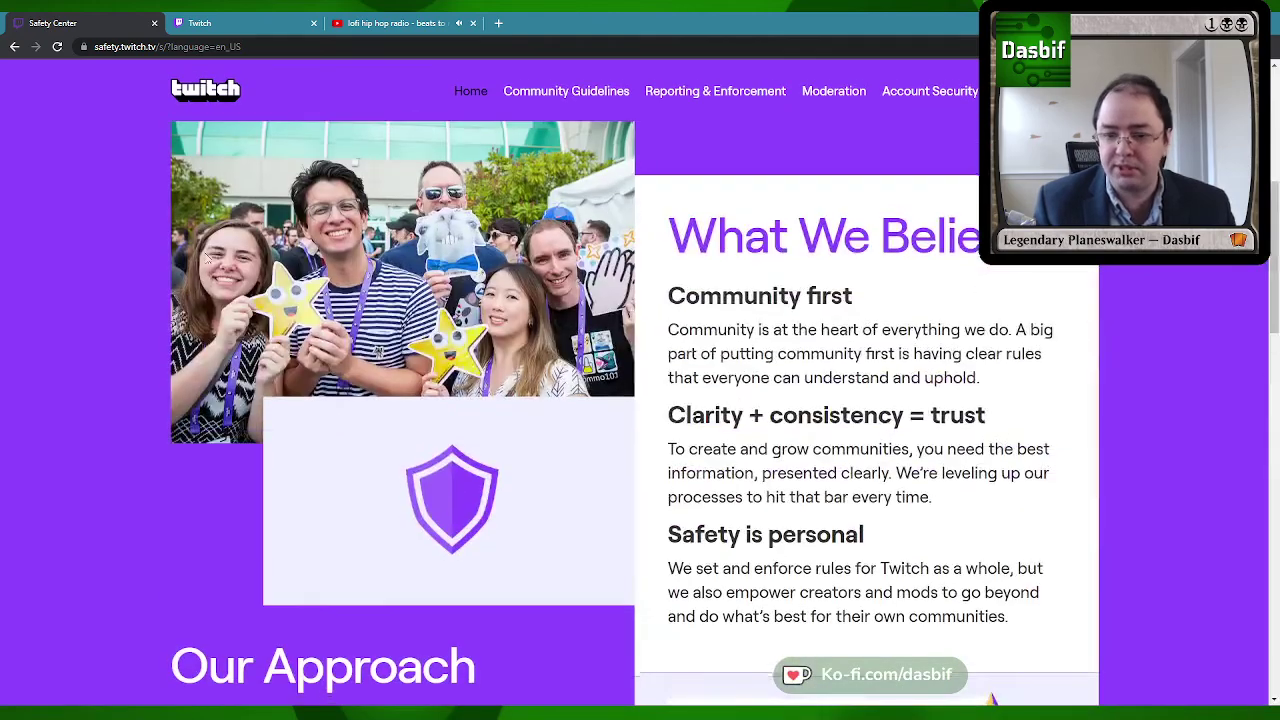
scroll(169, 191, "down", 1)
scroll(175, 287, "down", 10)
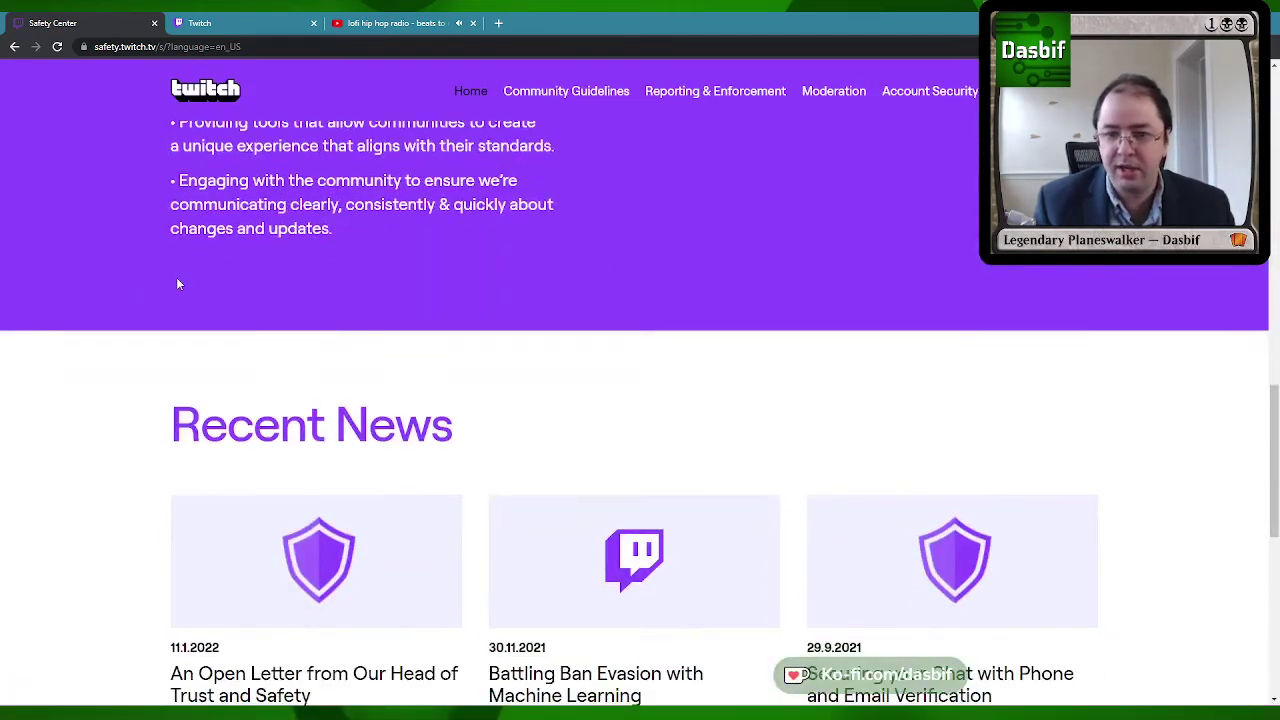
scroll(175, 287, "down", 1)
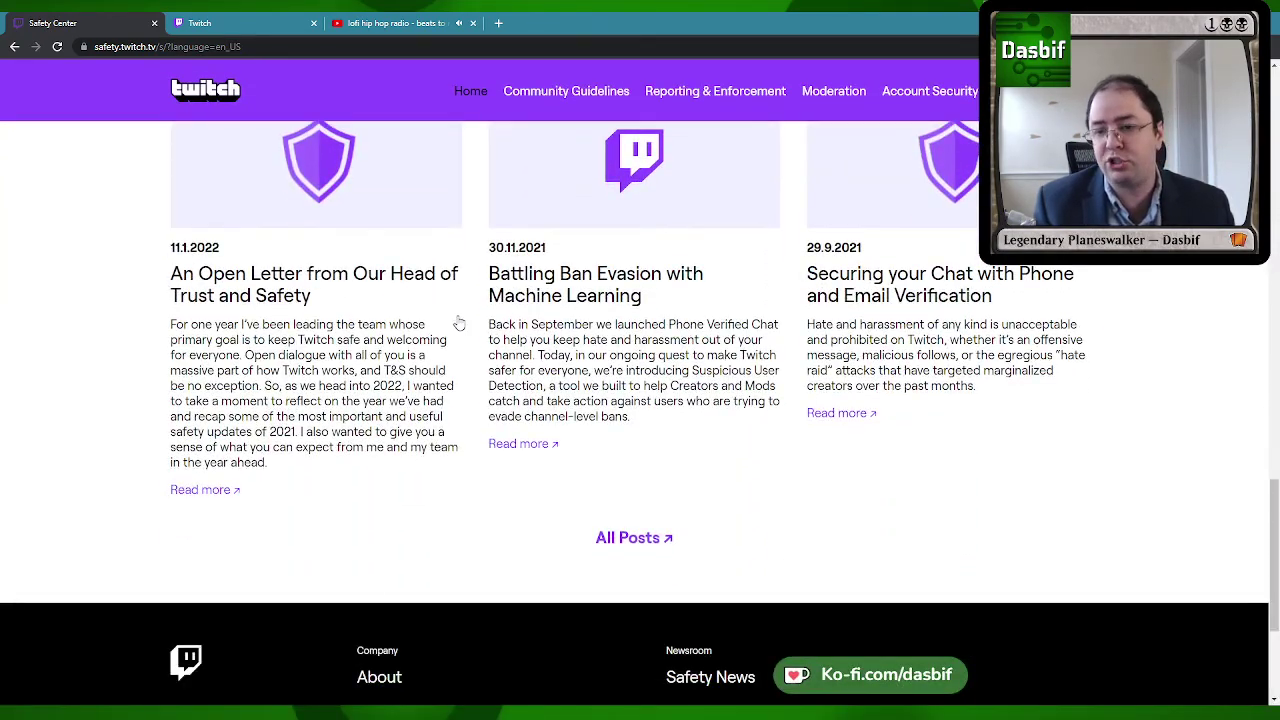
scroll(566, 453, "down", 2)
scroll(465, 418, "up", 7)
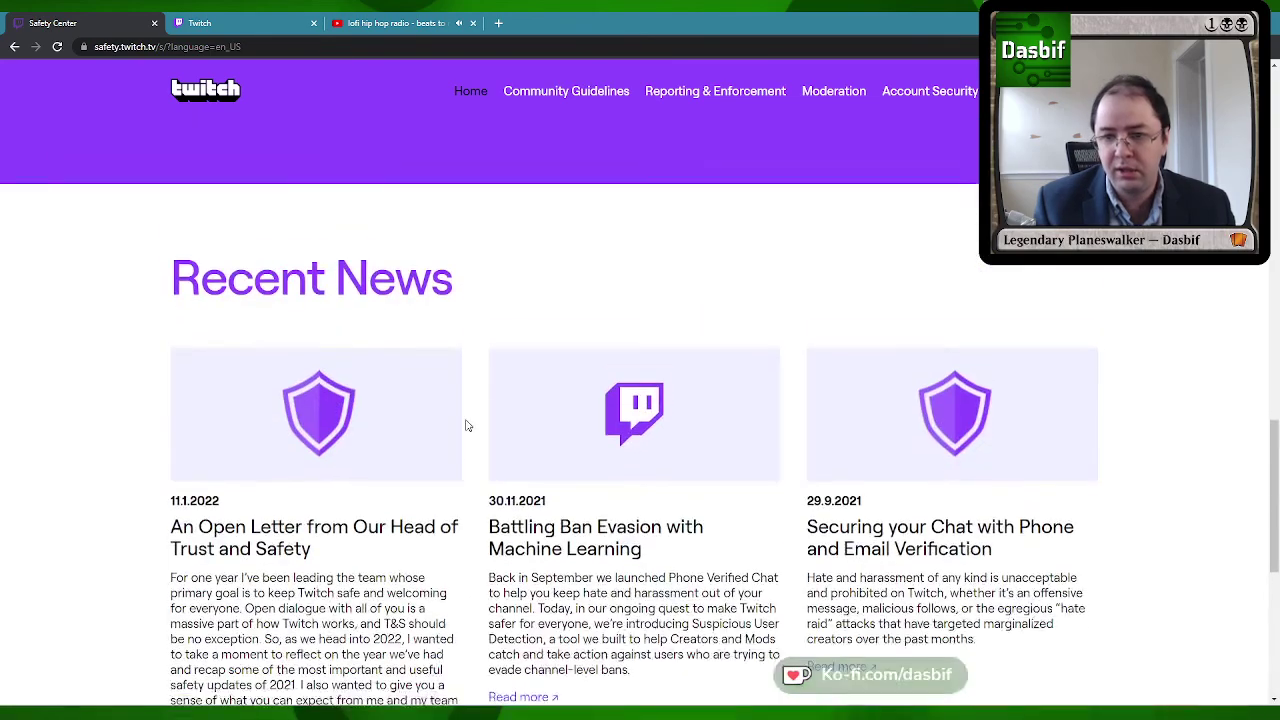
scroll(467, 417, "up", 10)
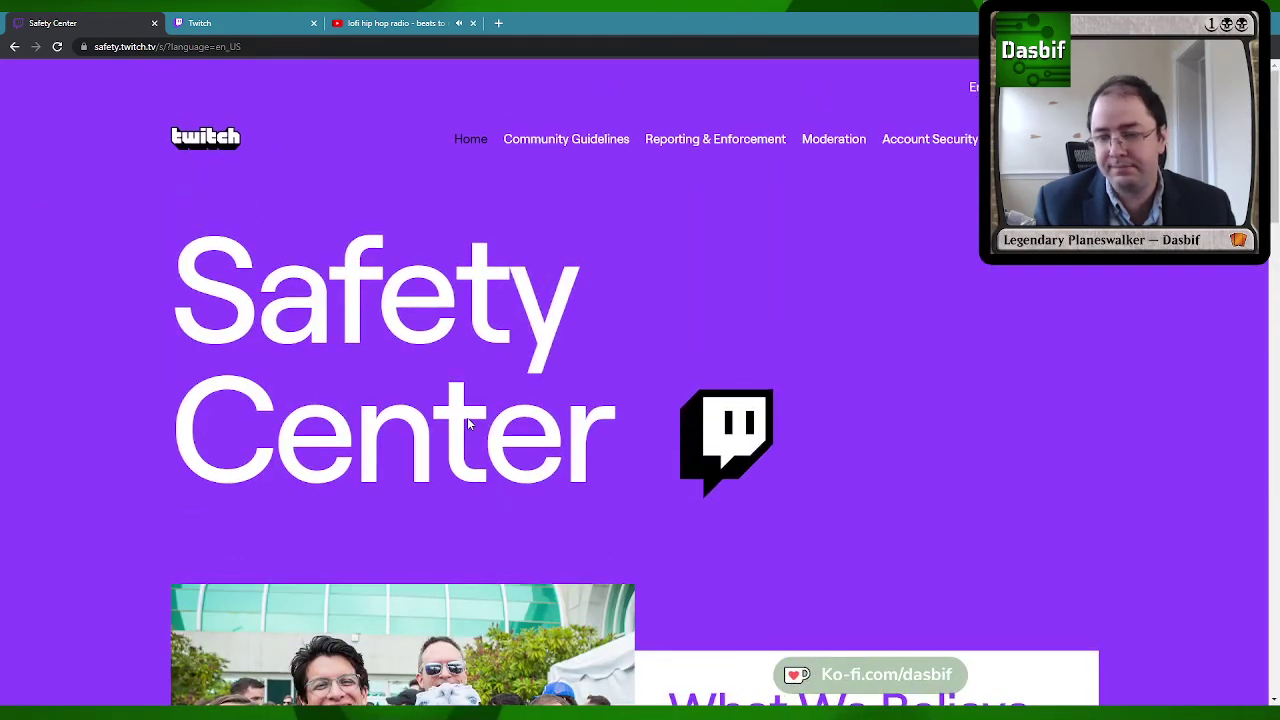
mouse_move(680, 141)
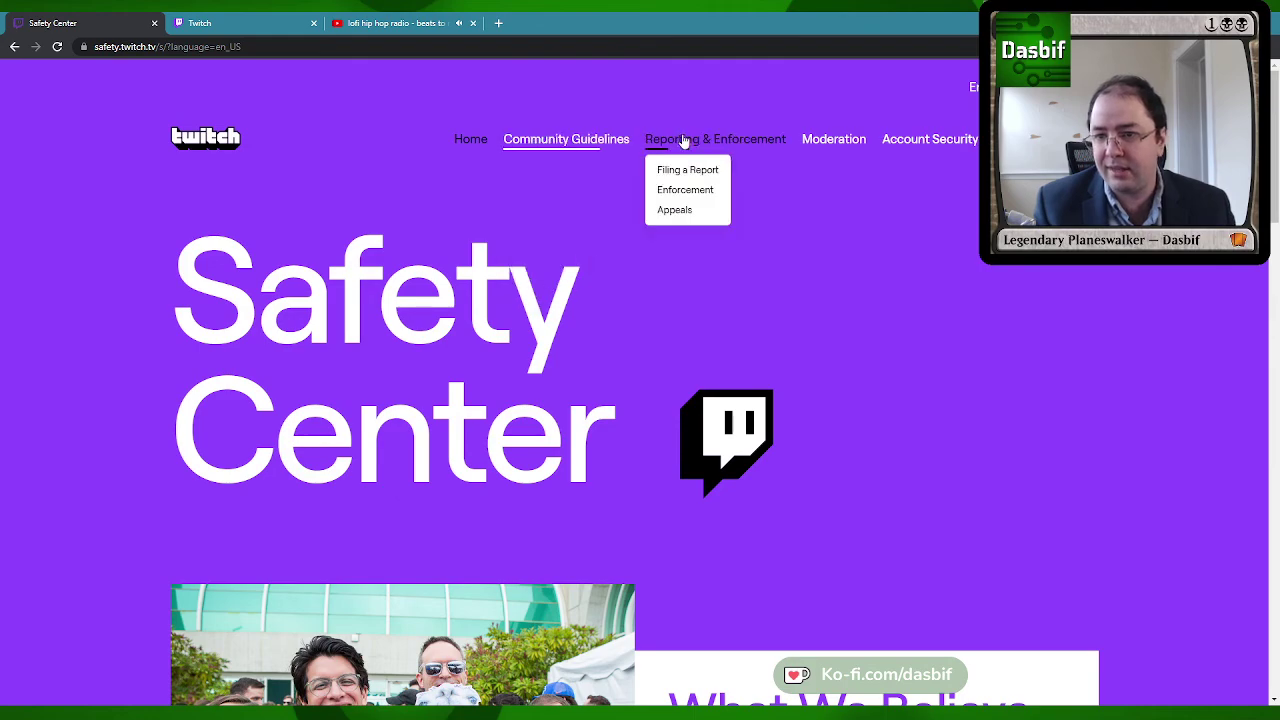
mouse_move(836, 145)
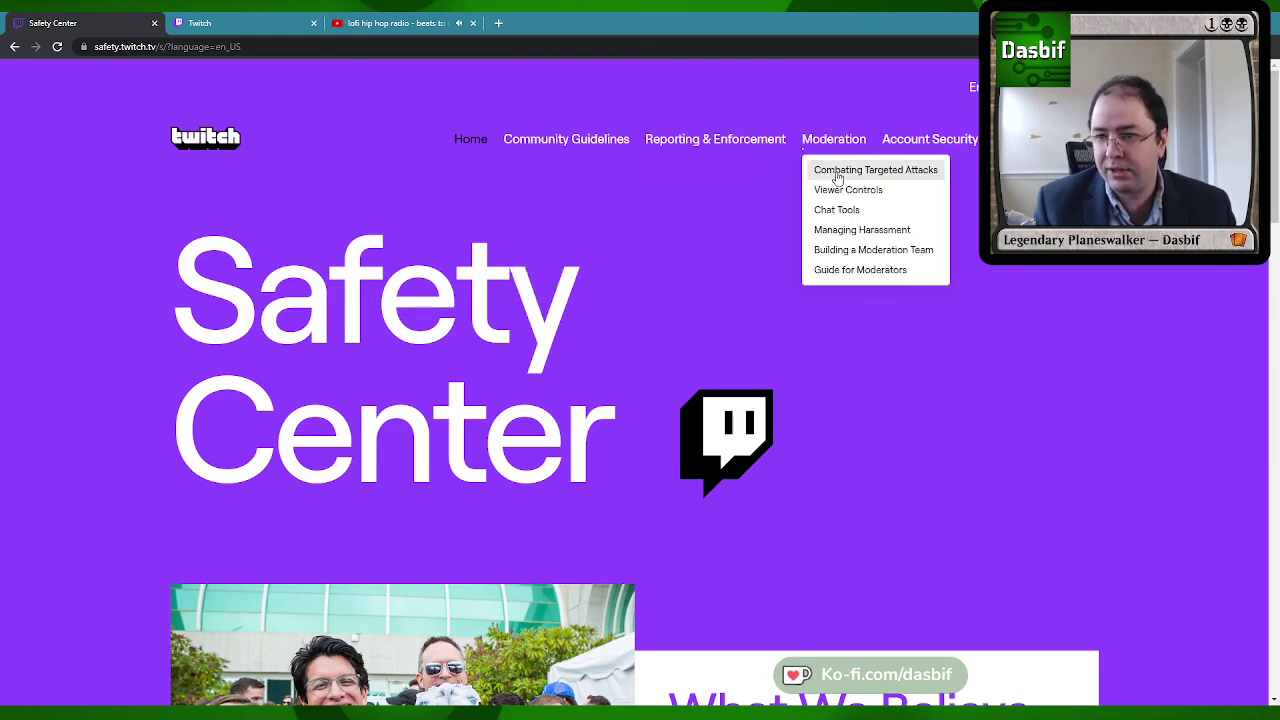
left_click(836, 173)
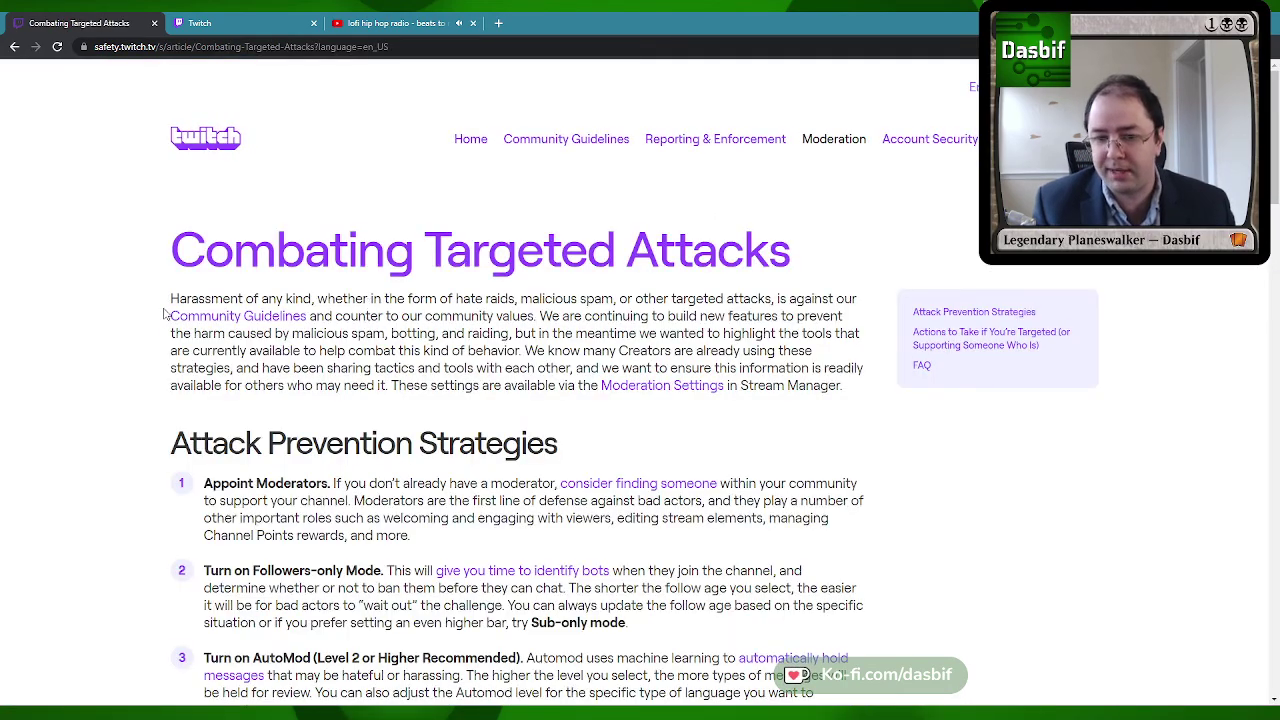
Read through the Combating Targeted Attacks article.
scroll(166, 314, "down", 1)
scroll(125, 297, "down", 1)
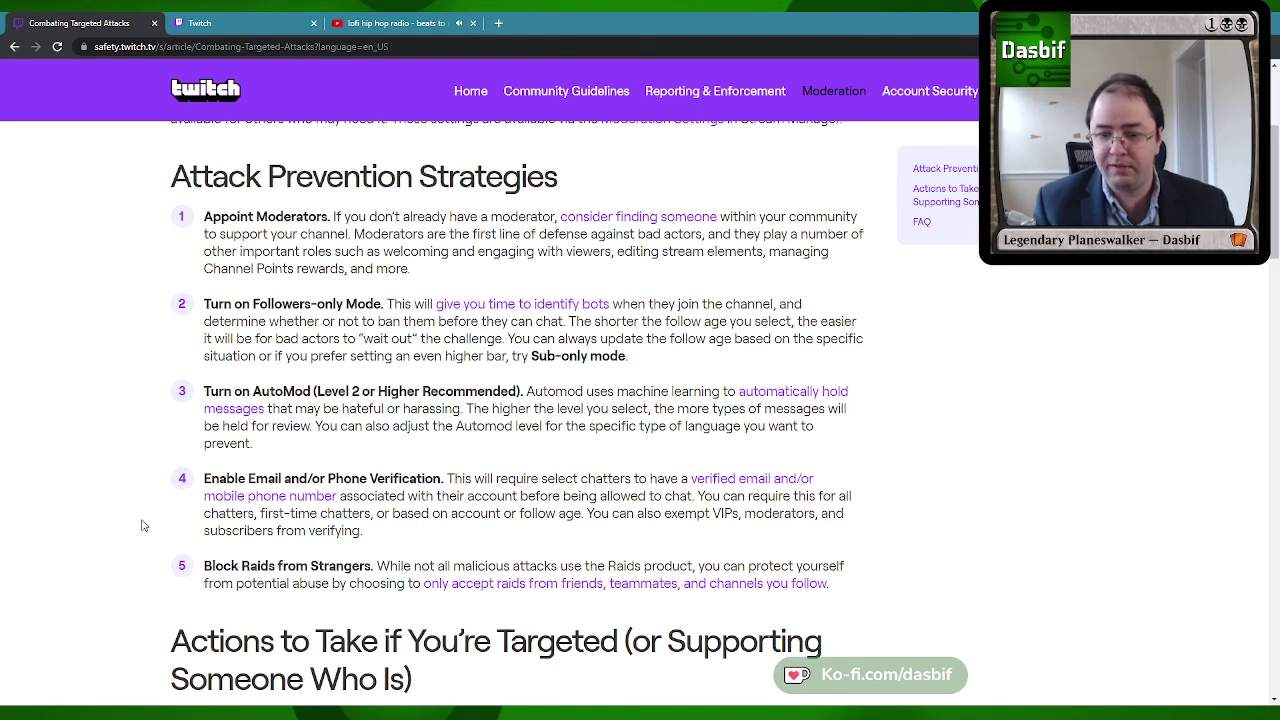
scroll(137, 496, "down", 5)
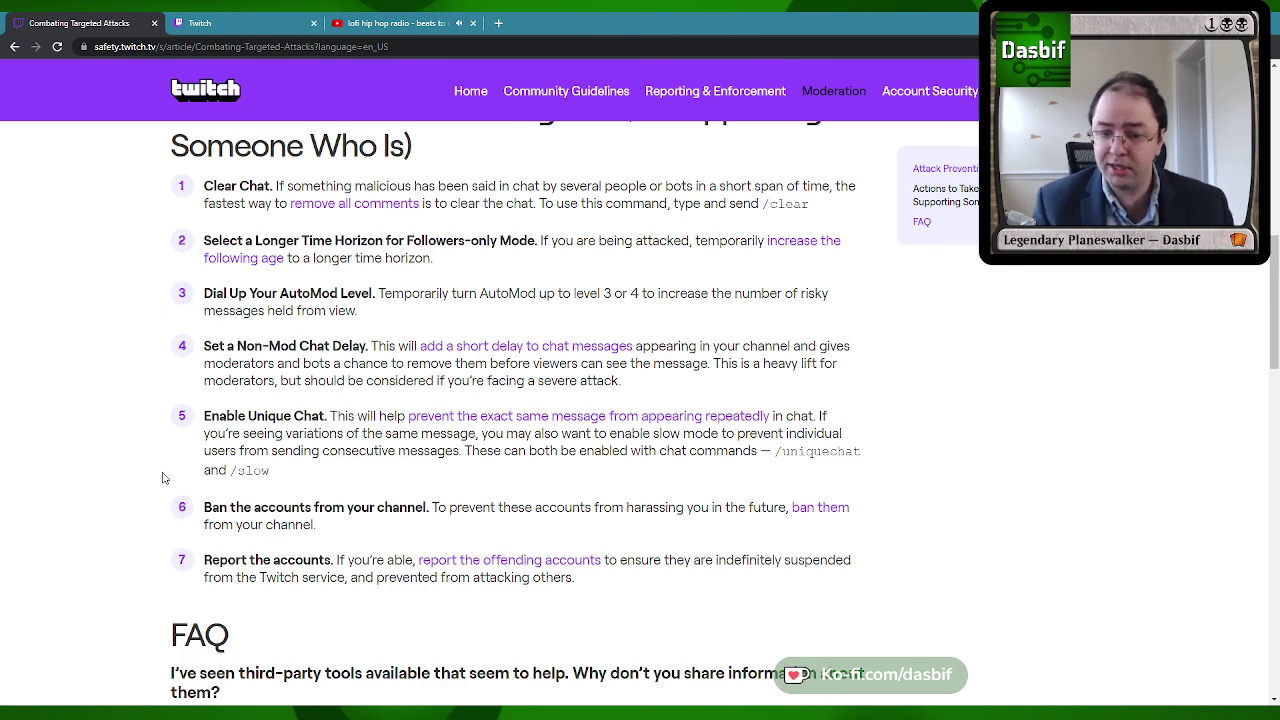
scroll(164, 478, "down", 1)
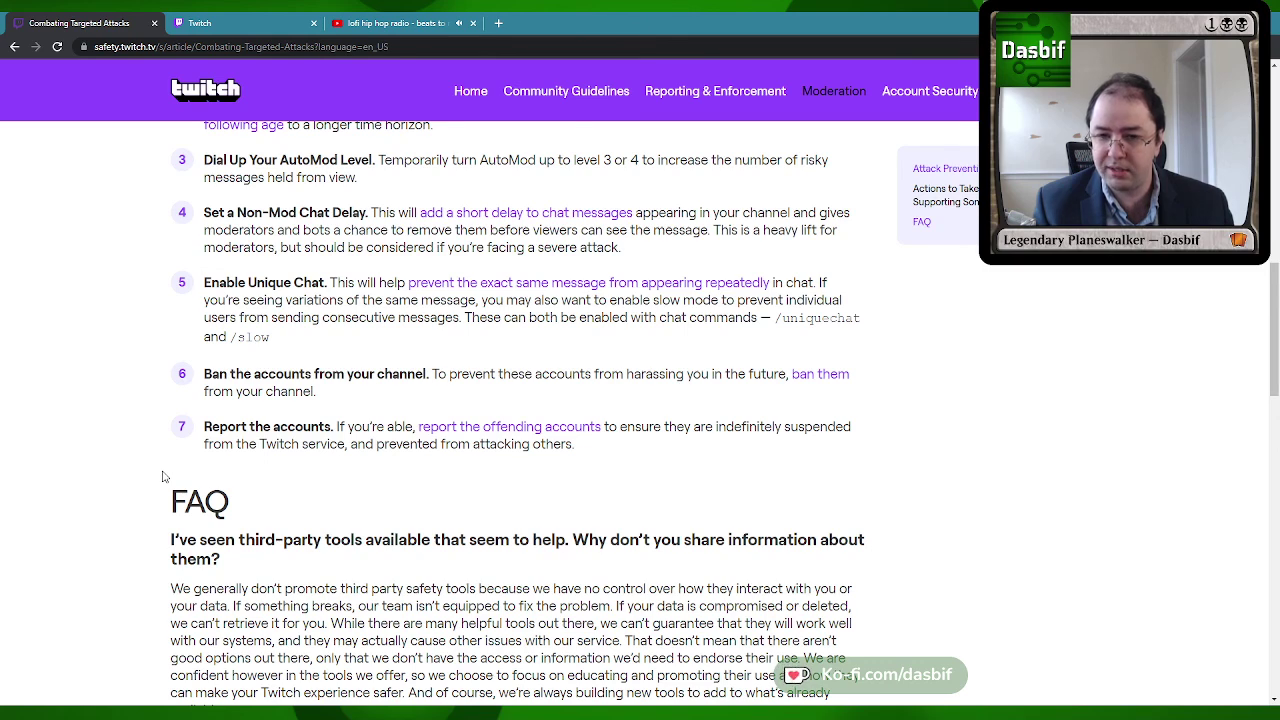
Open Moderation > Managing Harassment and review its blocking and chat-ban sections.
mouse_move(935, 105)
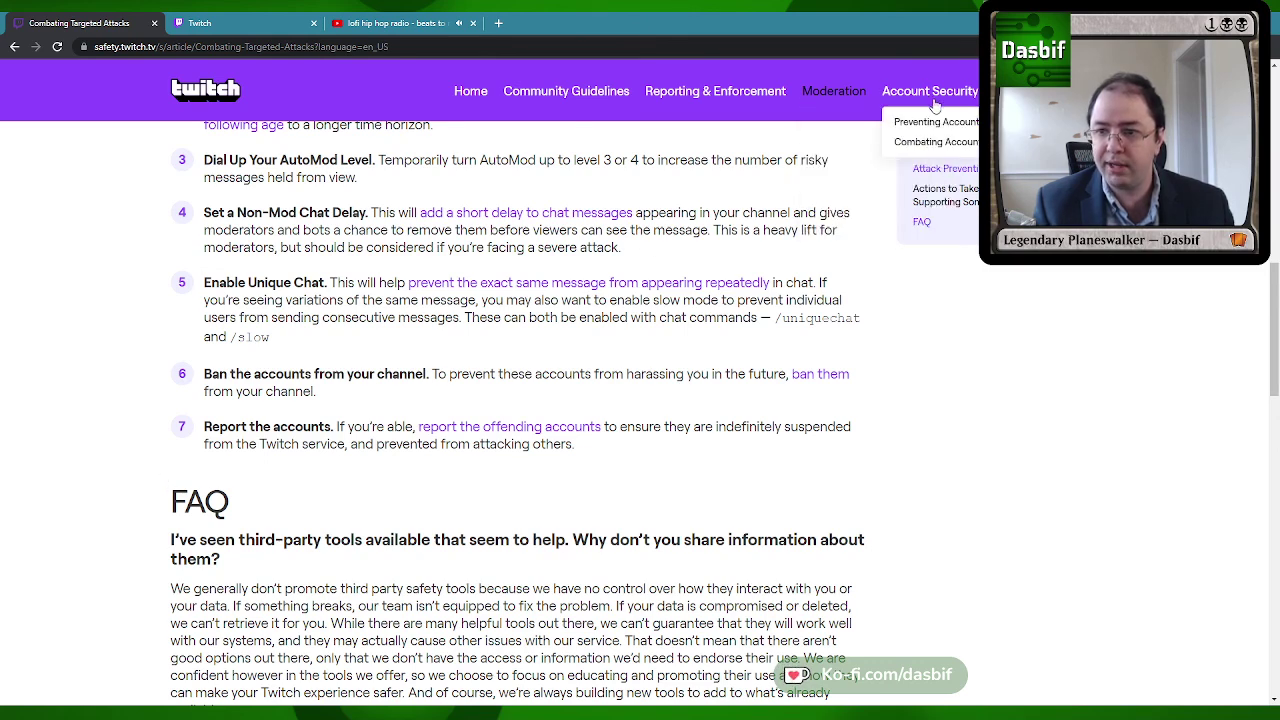
mouse_move(855, 105)
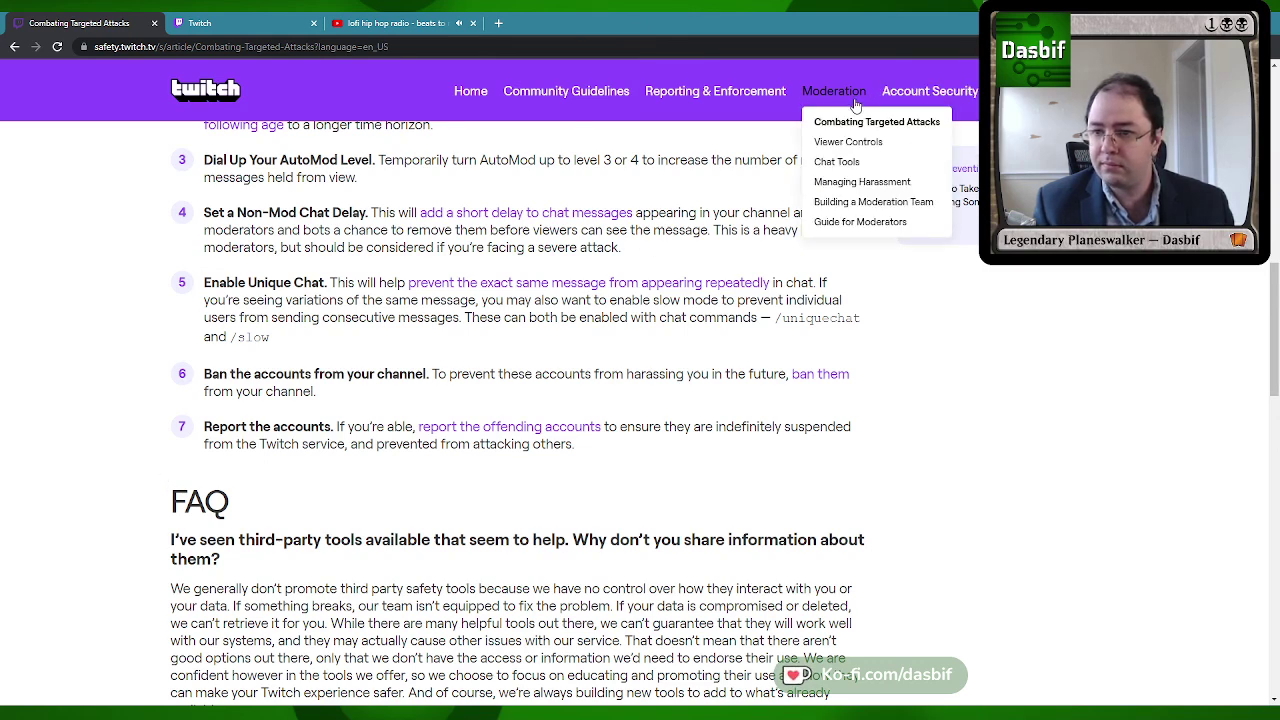
left_click(848, 182)
scroll(150, 323, "down", 3)
scroll(146, 326, "down", 10)
scroll(146, 326, "down", 5)
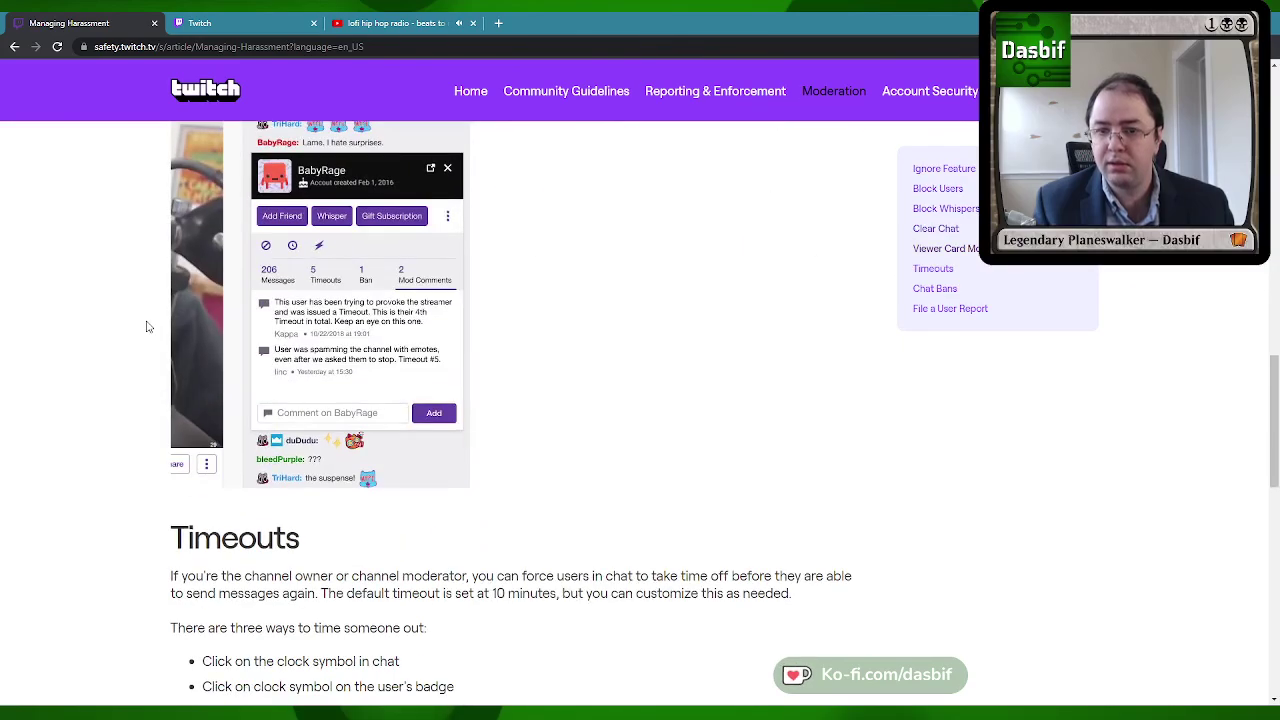
scroll(146, 326, "down", 7)
scroll(141, 327, "up", 10)
scroll(141, 327, "up", 5)
mouse_move(703, 100)
mouse_move(547, 102)
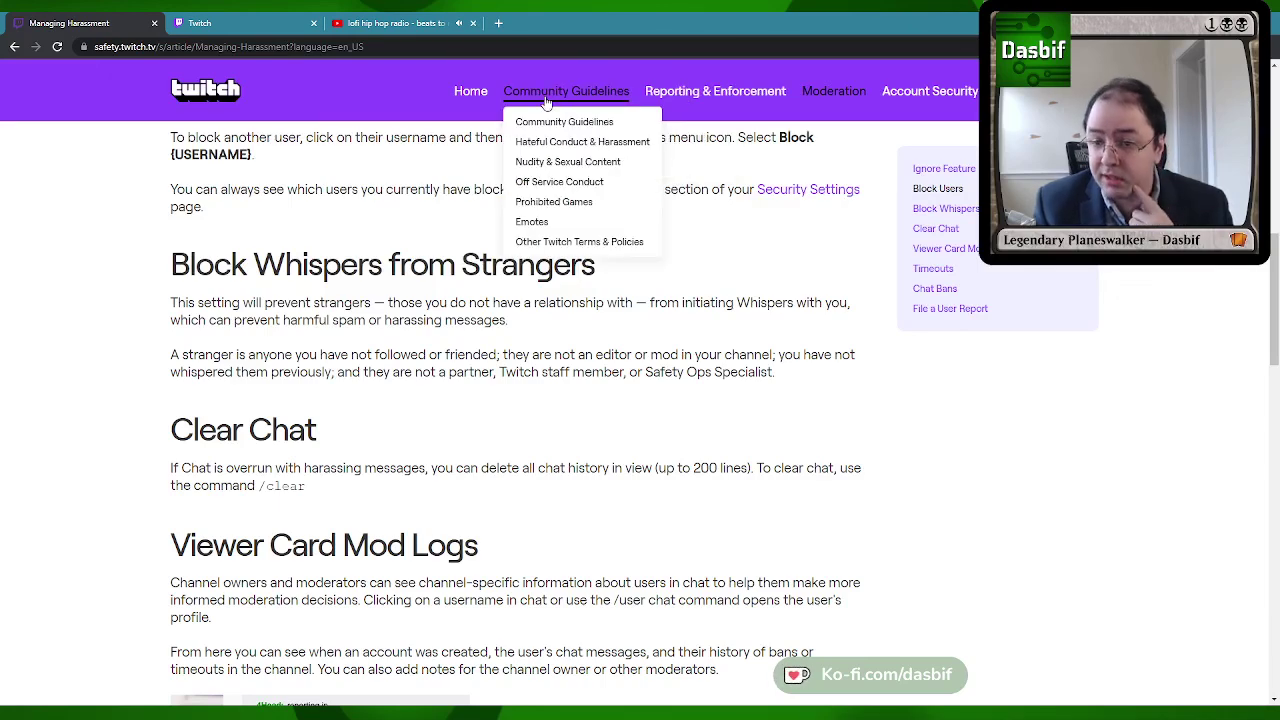
mouse_move(667, 92)
scroll(661, 94, "up", 15)
Switch back to the Stream Manager tab, glancing once more at the Managing Harassment article.
left_click(230, 22)
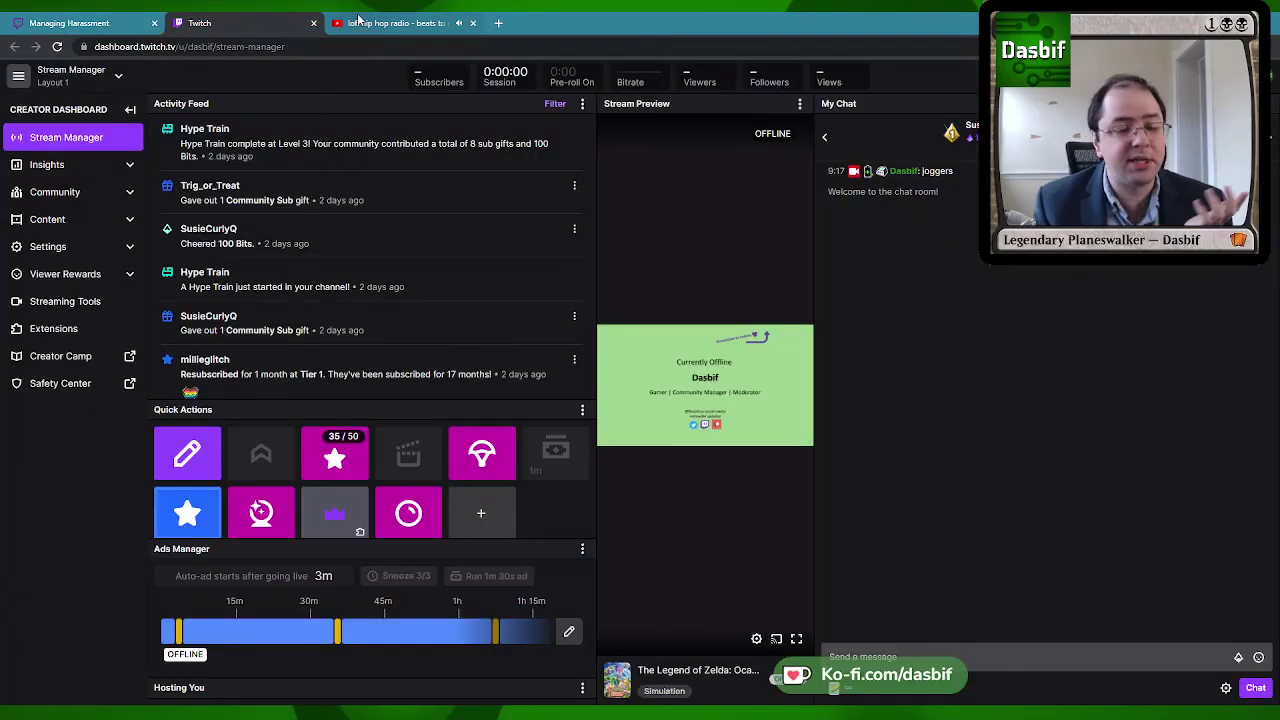
left_click(70, 22)
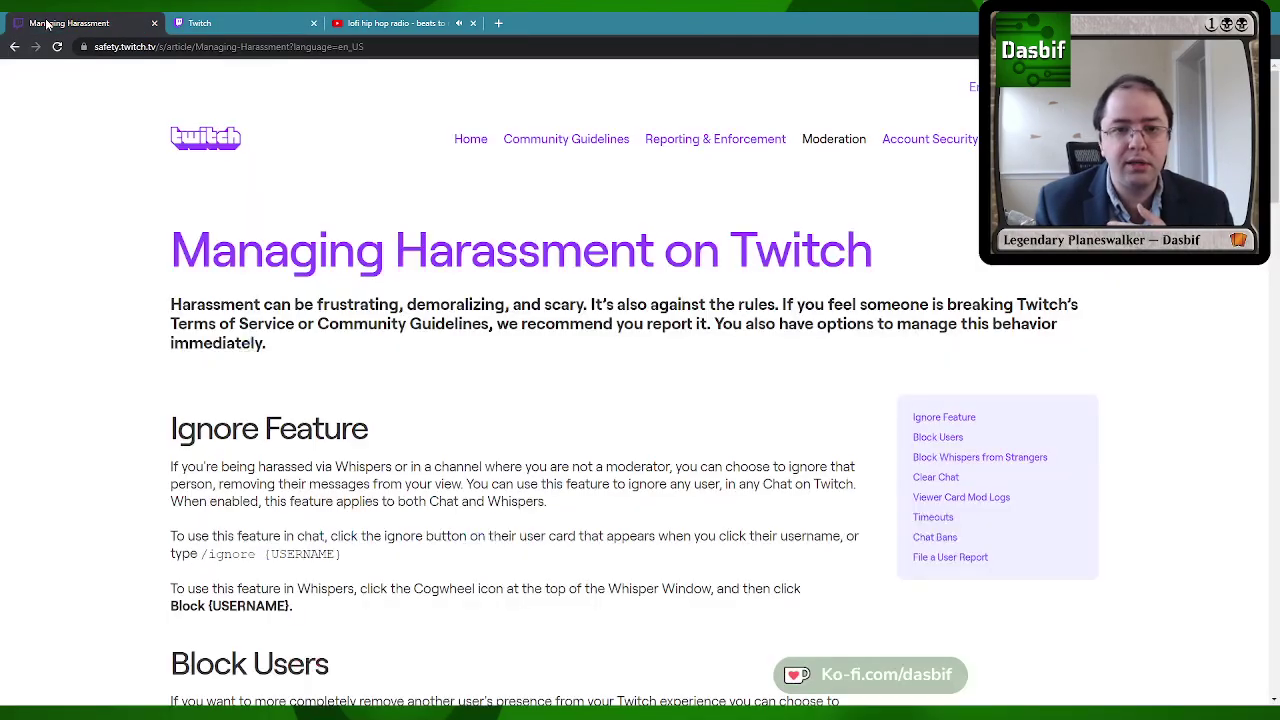
left_click(208, 22)
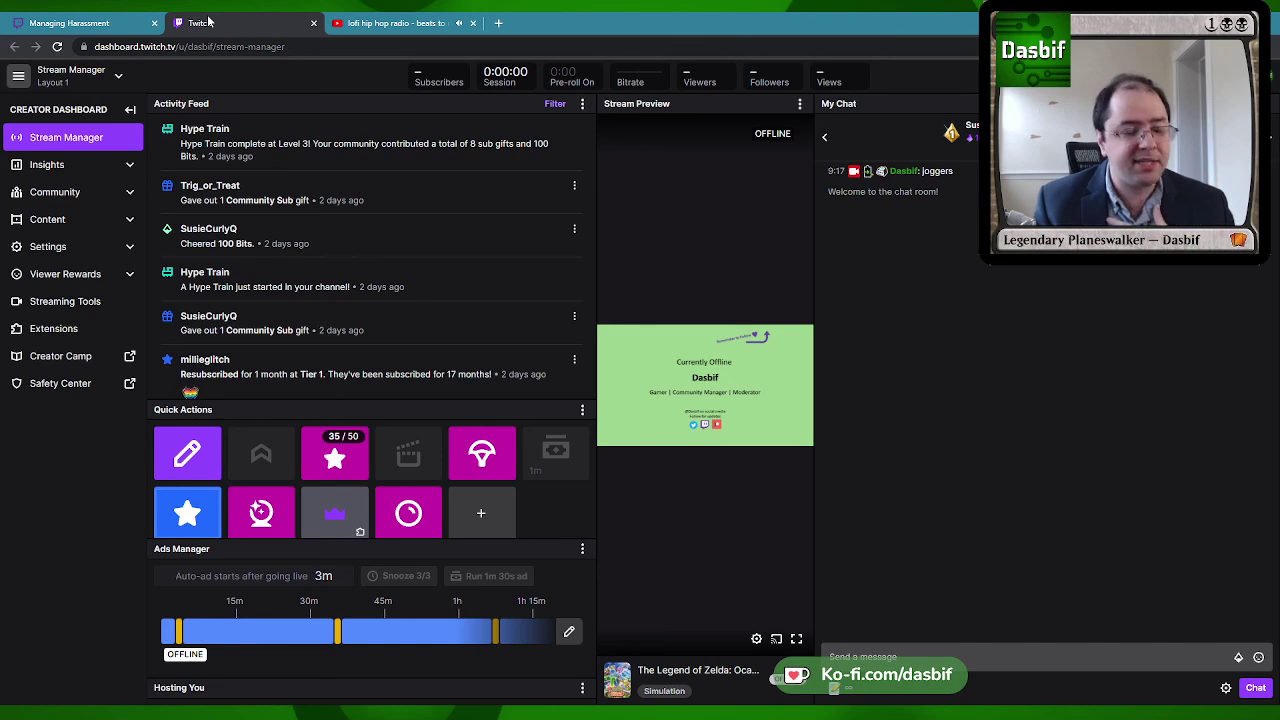